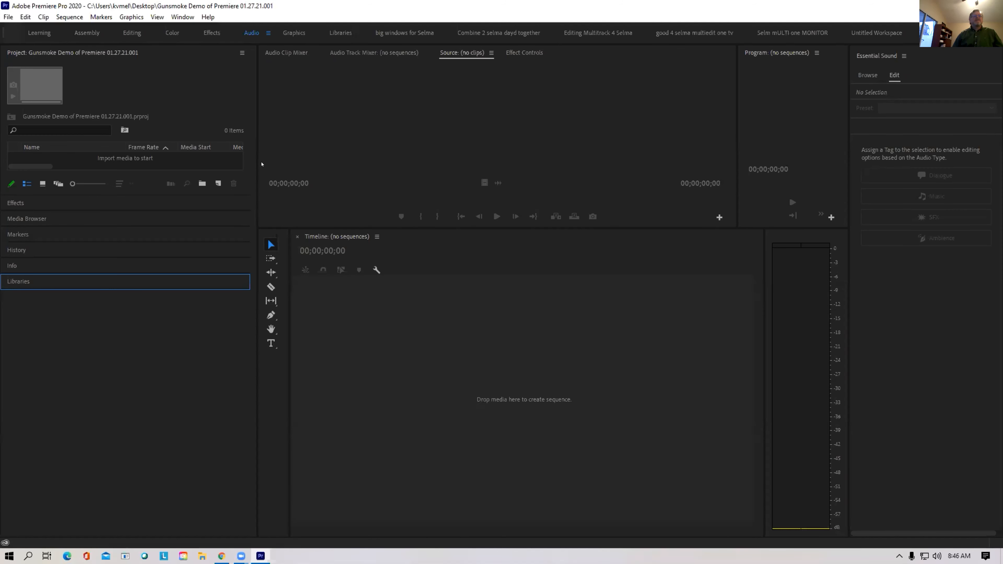
Narrow the Project panel, widen the Timeline, and browse Adobe Stock music (37,915 tracks)
{"action": "left_click_drag", "start_coordinate": [253, 186], "coordinate": [146, 164]}
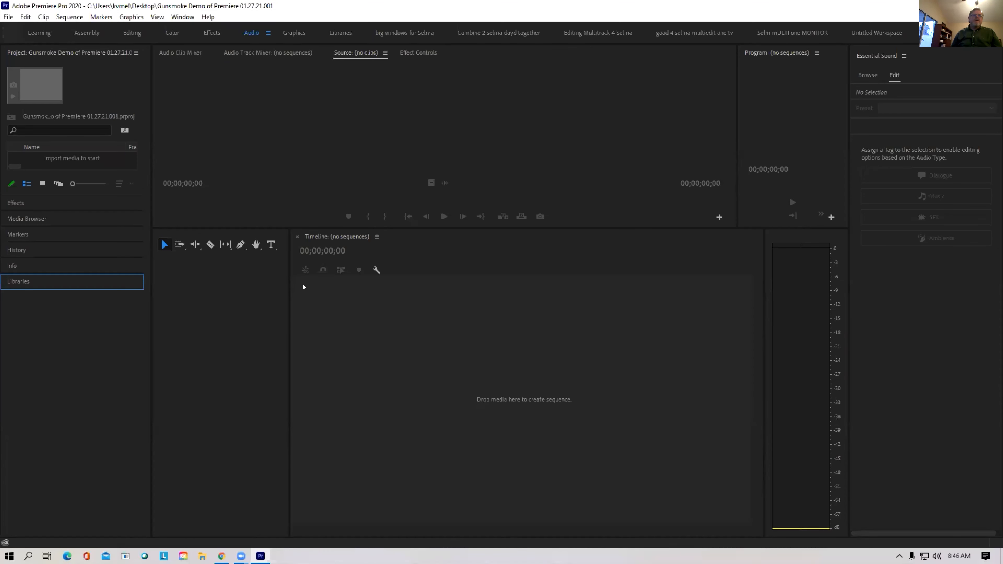
{"action": "left_click_drag", "start_coordinate": [289, 304], "coordinate": [155, 281]}
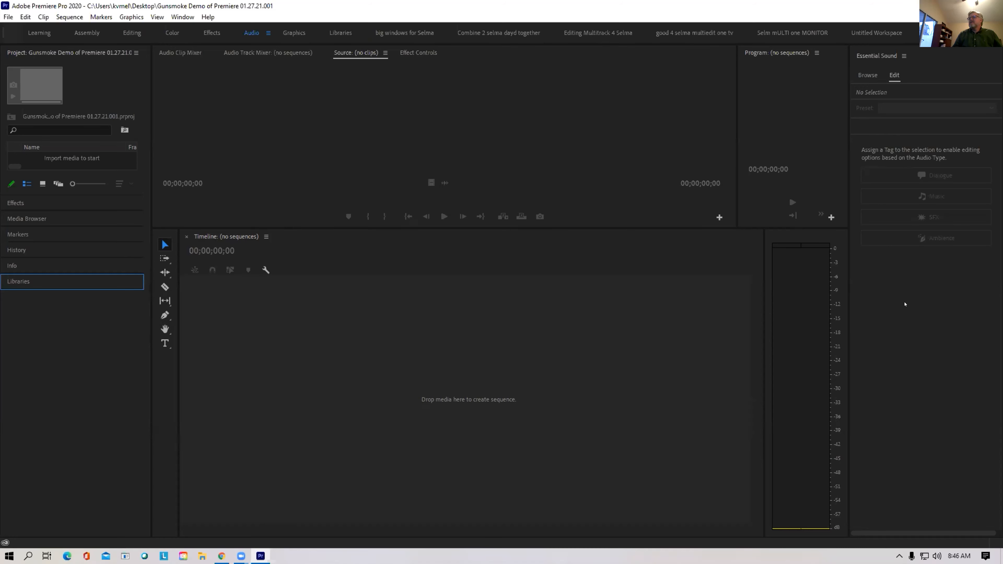
{"action": "left_click", "coordinate": [868, 75]}
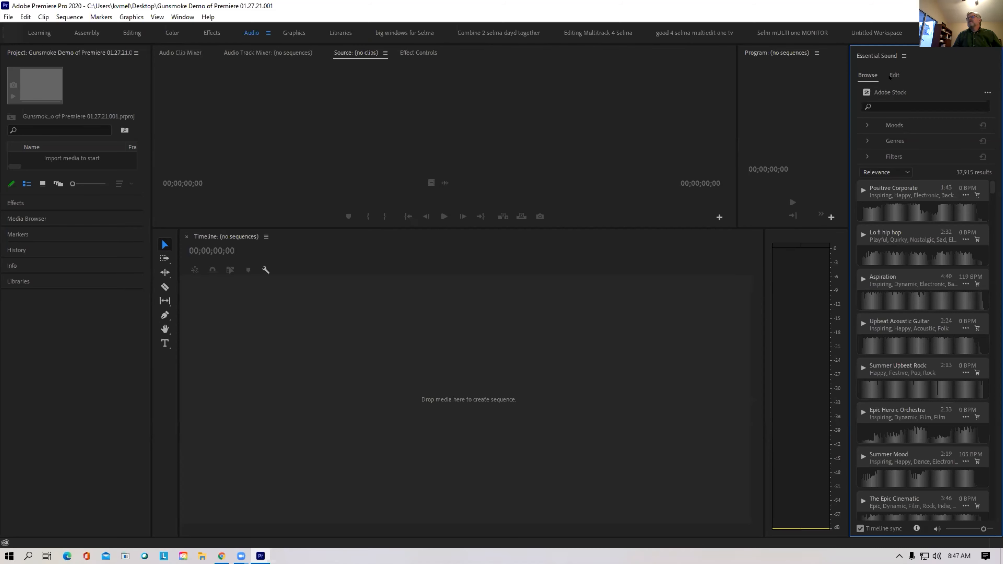
Filter the stock music on 'free' (245 tracks), then show the Learning workspace
{"action": "type", "text": "free"}
{"action": "key", "text": "Return"}
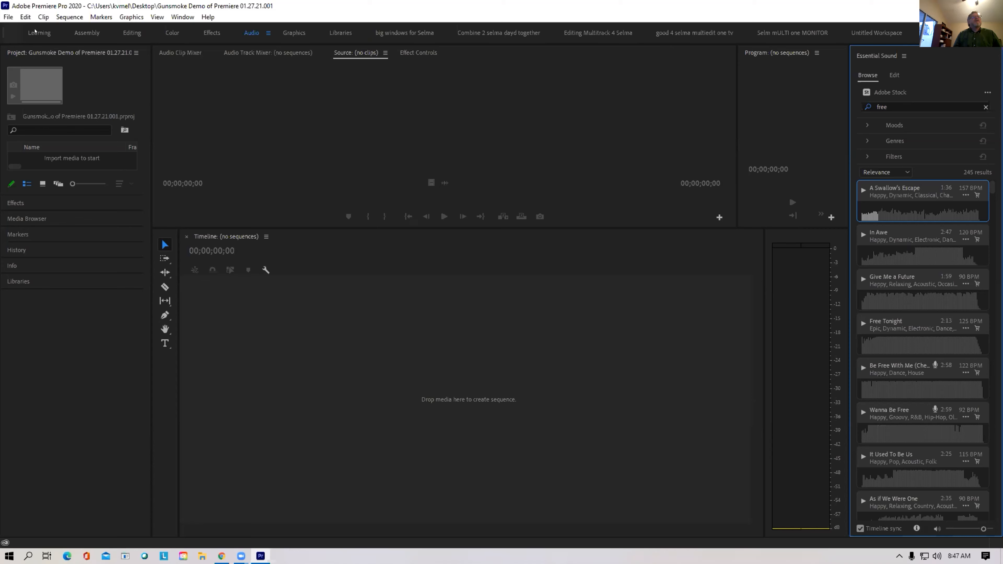
{"action": "left_click", "coordinate": [38, 33]}
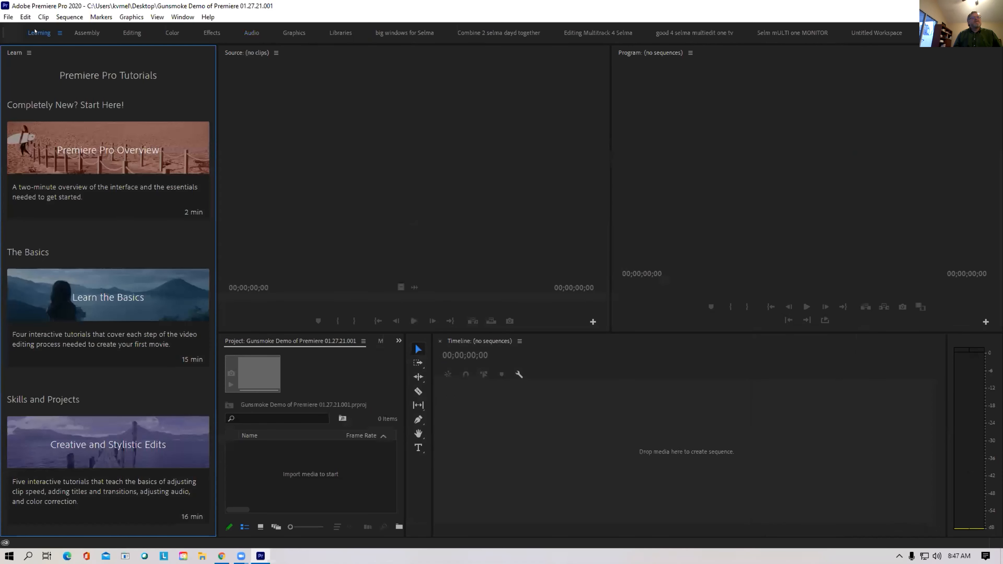
Inspect the Lumetri Color options in the Color workspace, then start importing media from File
{"action": "left_click", "coordinate": [171, 33]}
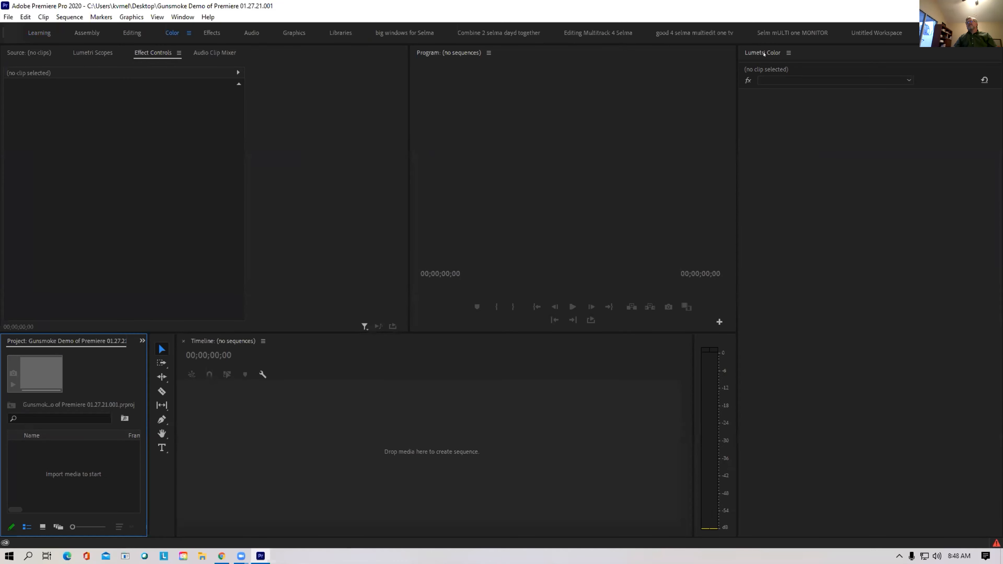
{"action": "left_click", "coordinate": [763, 53]}
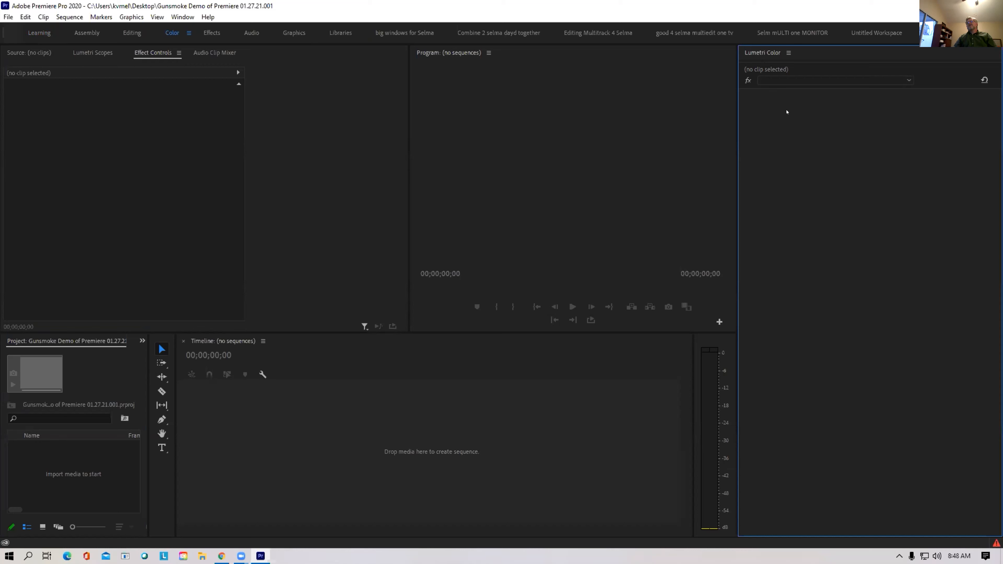
{"action": "left_click", "coordinate": [822, 80]}
{"action": "left_click", "coordinate": [823, 79]}
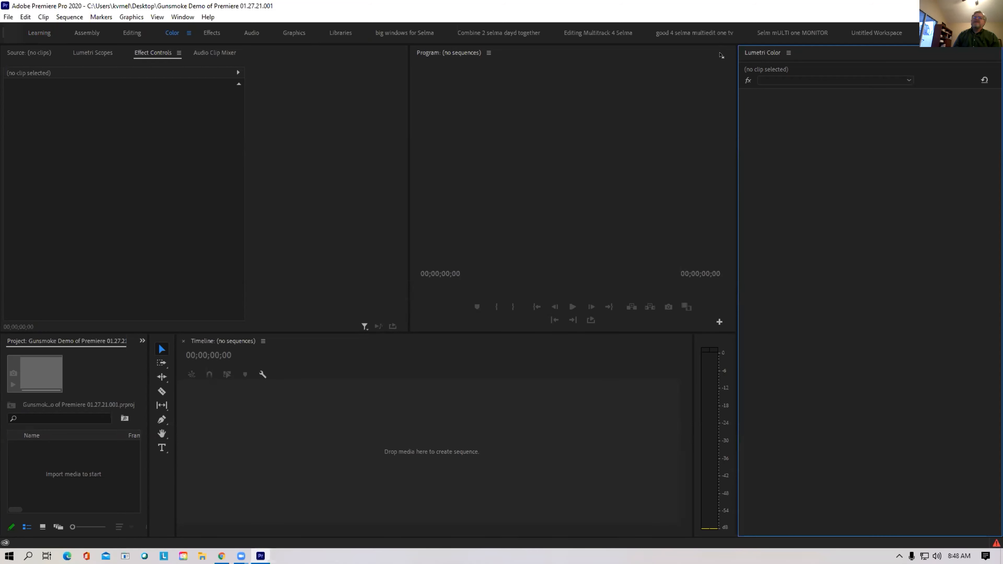
{"action": "left_click", "coordinate": [137, 114]}
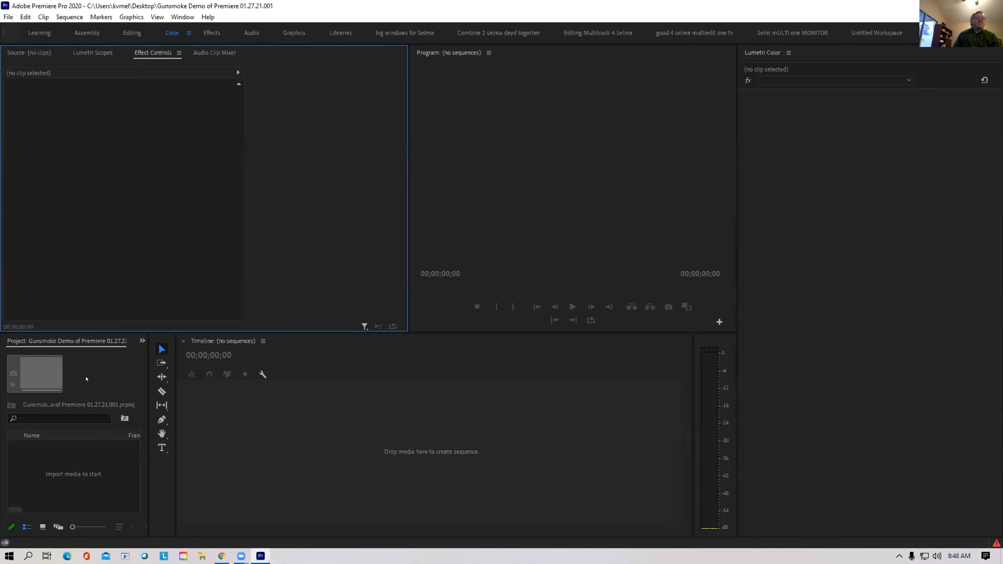
{"action": "left_click", "coordinate": [6, 15]}
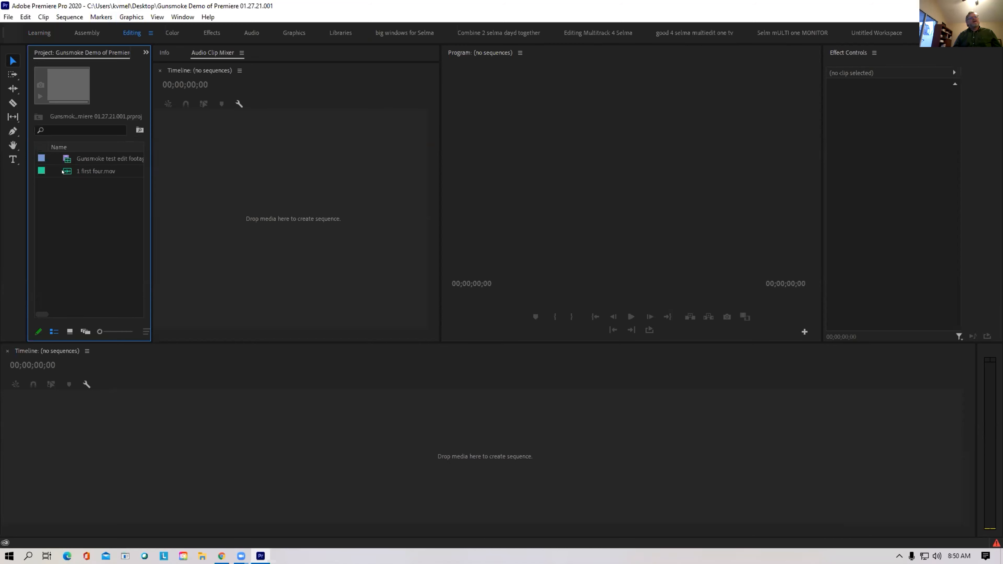
Bring up the context menu for 1 first four.mov in the Project panel
{"action": "mouse_move", "coordinate": [63, 171]}
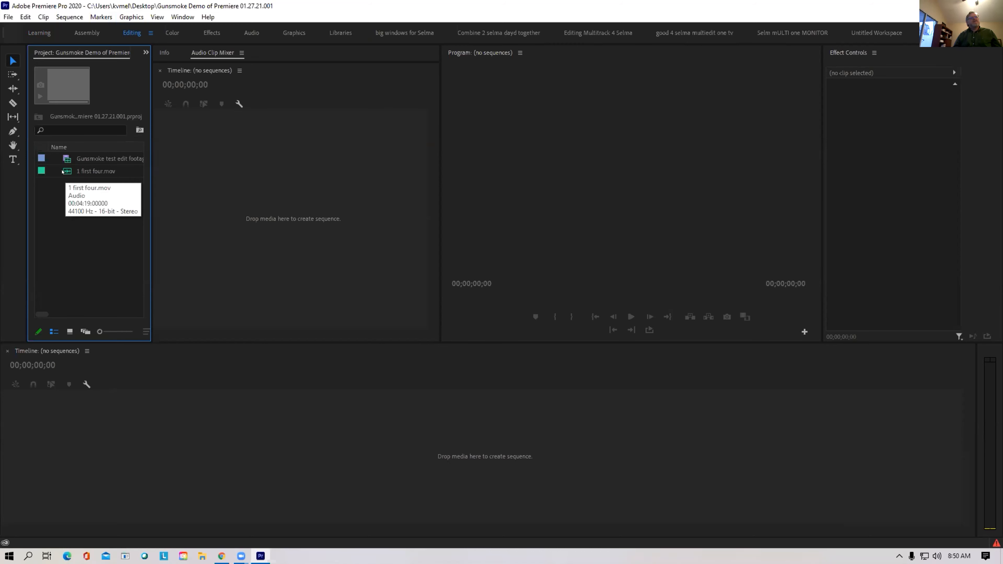
{"action": "right_click", "coordinate": [63, 171]}
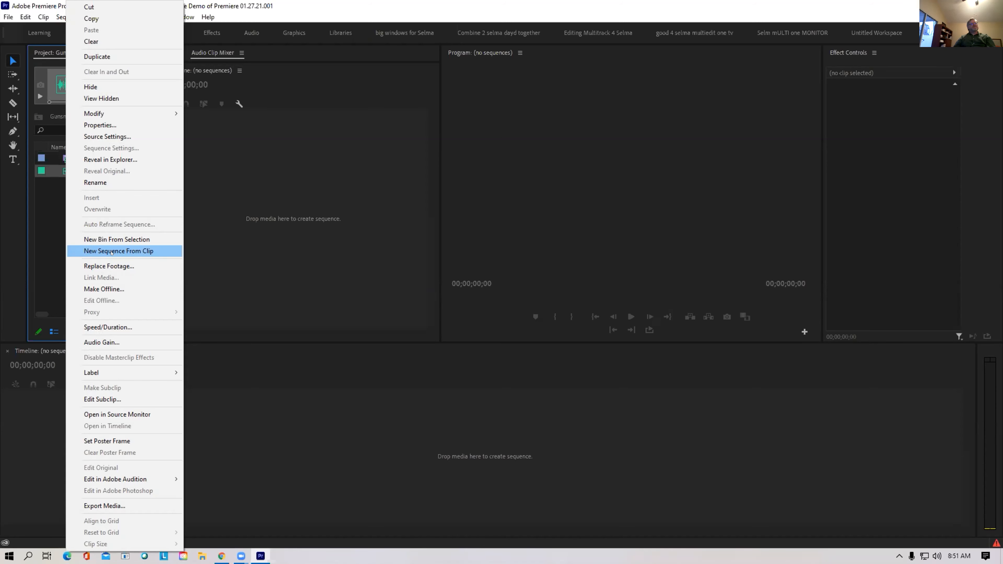
Make a sequence from 1 first four.mov and import the two Jumanji car videos
{"action": "left_click", "coordinate": [111, 251]}
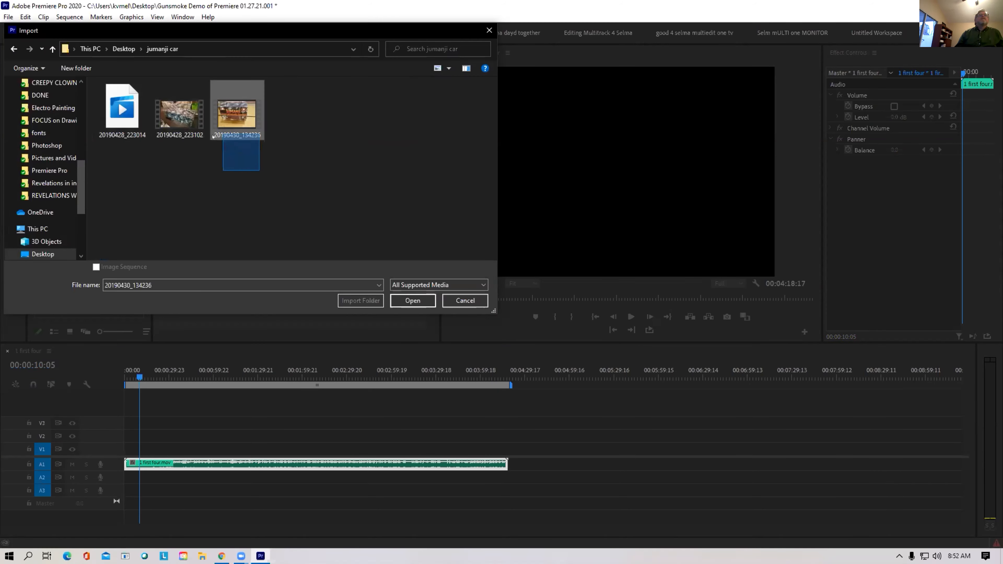
{"action": "left_click", "coordinate": [180, 114], "text": "ctrl"}
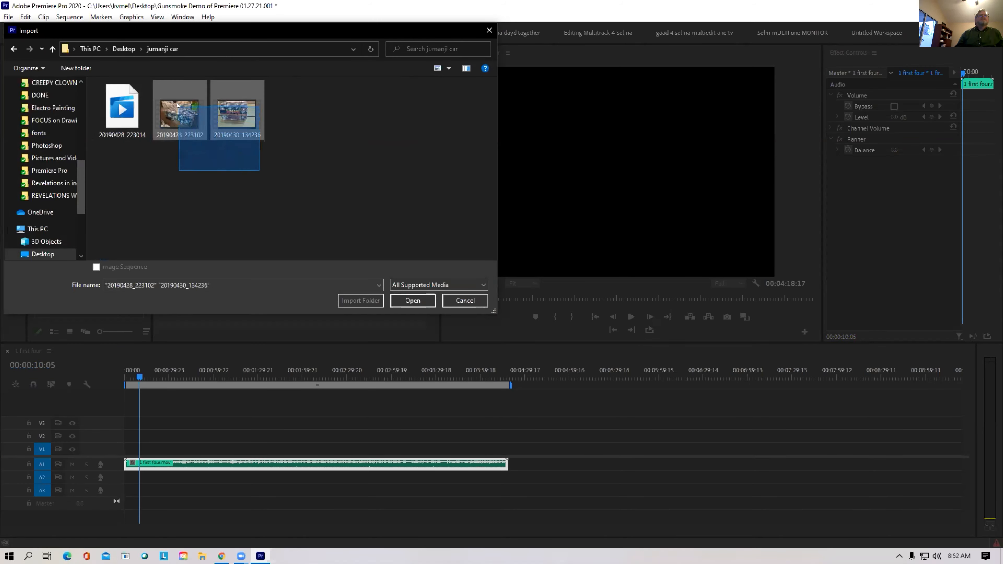
{"action": "left_click", "coordinate": [400, 299]}
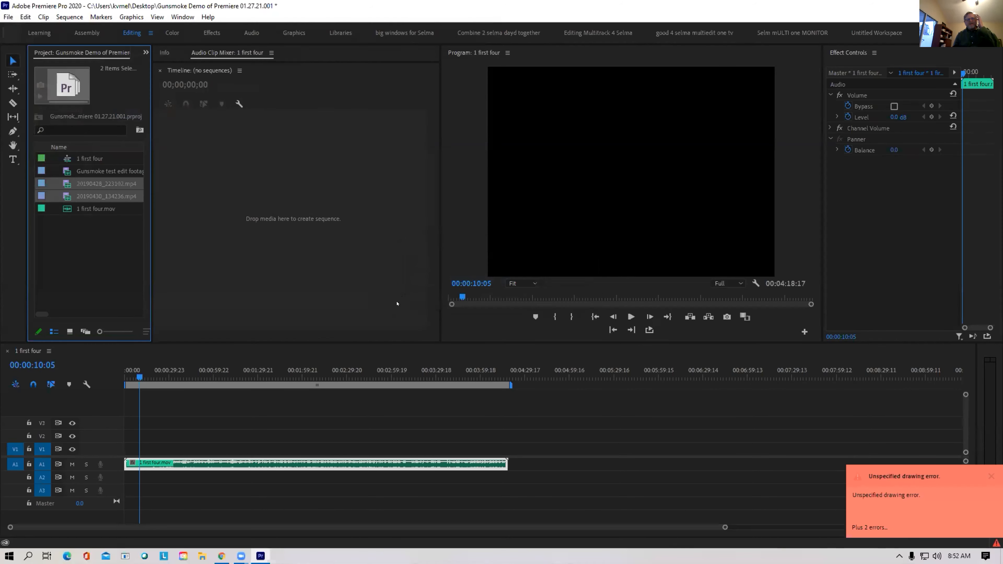
Create sequence 20190428_223102 from a car video and append 20190430_134236.mp4 after it
{"action": "right_click", "coordinate": [68, 193]}
{"action": "left_click", "coordinate": [114, 330]}
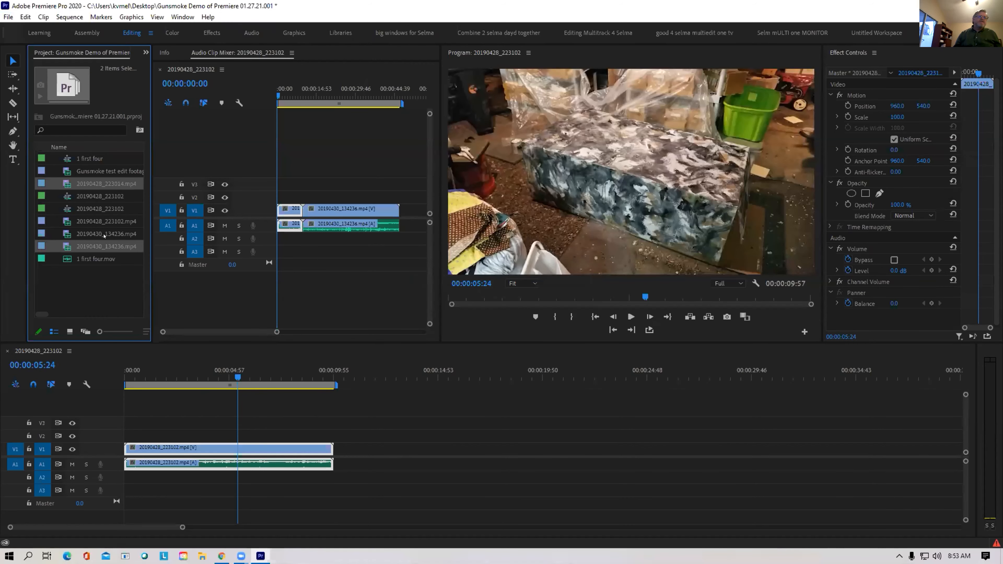
{"action": "left_click", "coordinate": [95, 286]}
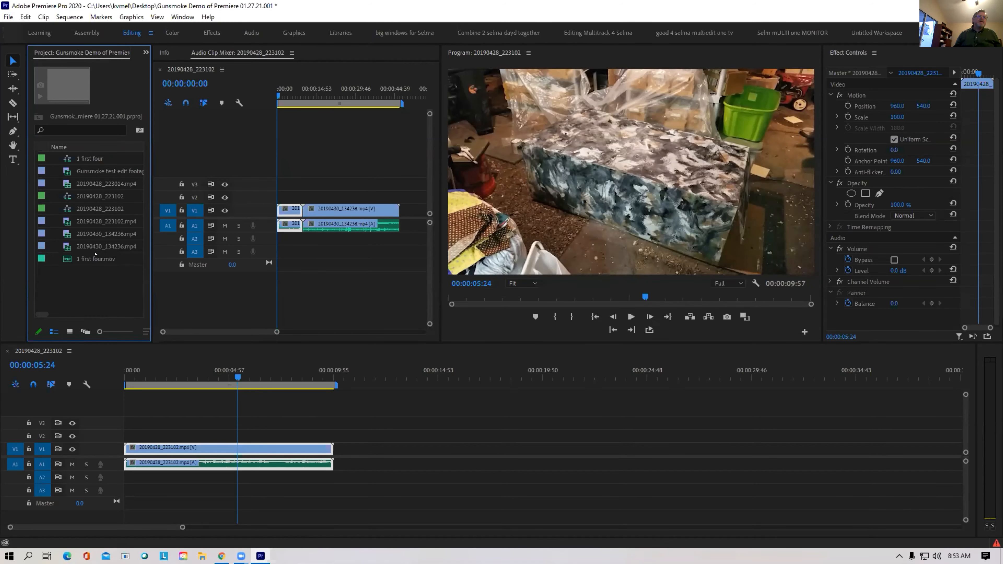
{"action": "left_click", "coordinate": [68, 246]}
{"action": "left_click_drag", "start_coordinate": [256, 383], "coordinate": [334, 464]}
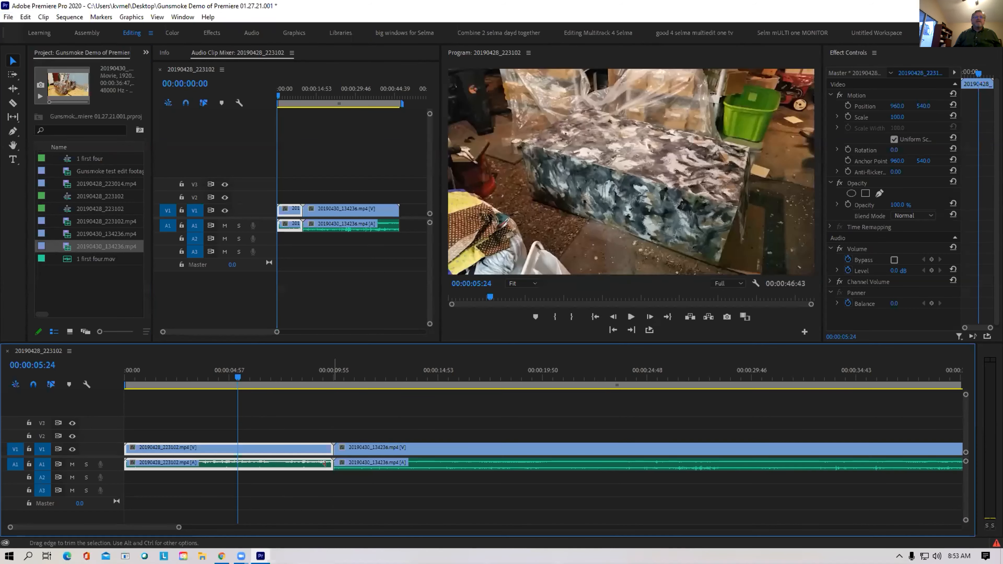
{"action": "left_click", "coordinate": [315, 376]}
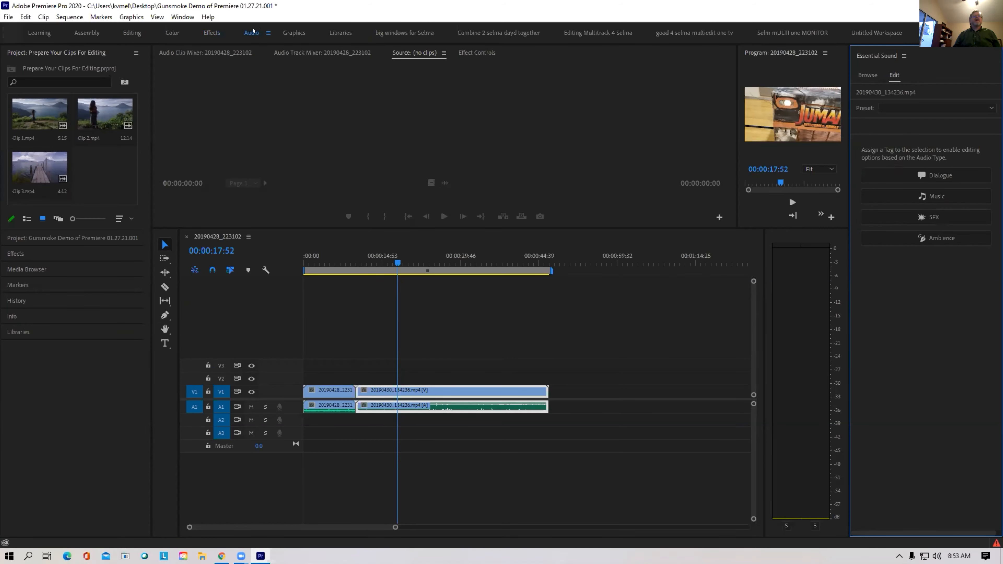
Tag the 20190430_134236.mp4 clip's audio as Dialogue in Essential Sound
{"action": "left_click", "coordinate": [431, 395]}
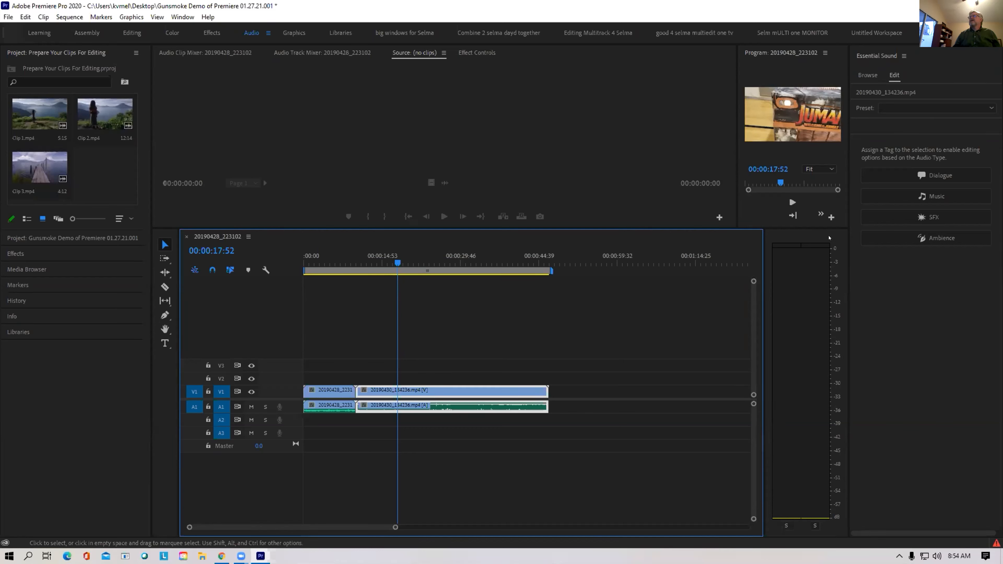
{"action": "left_click", "coordinate": [889, 64]}
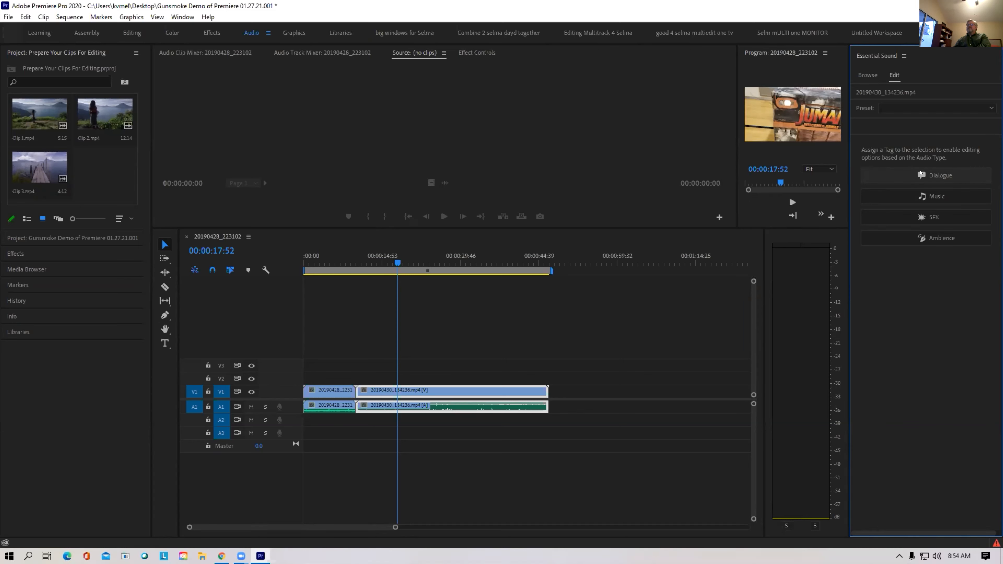
{"action": "left_click", "coordinate": [921, 175]}
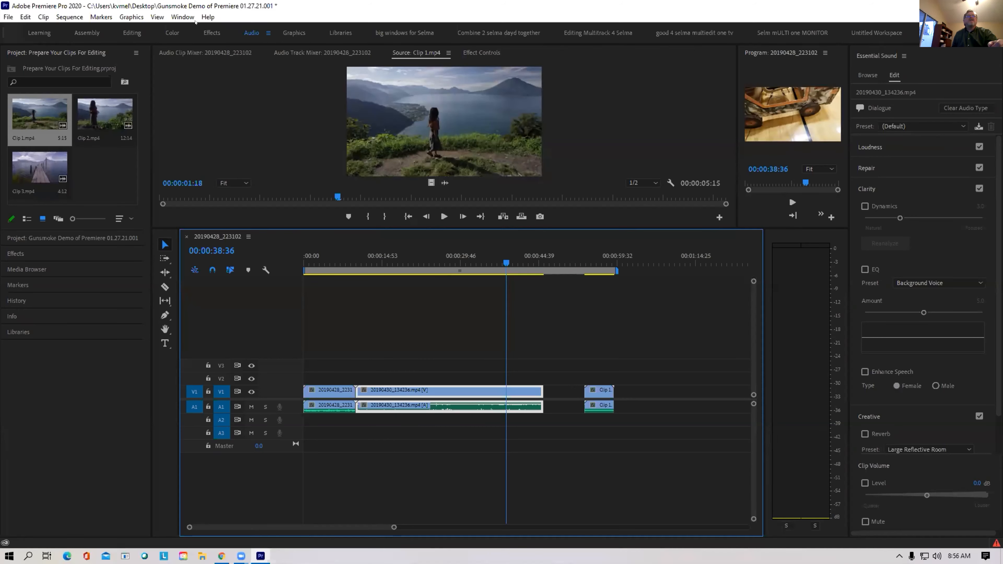
Open the Window menu to show the Essential Graphics panel
{"action": "left_click", "coordinate": [183, 17]}
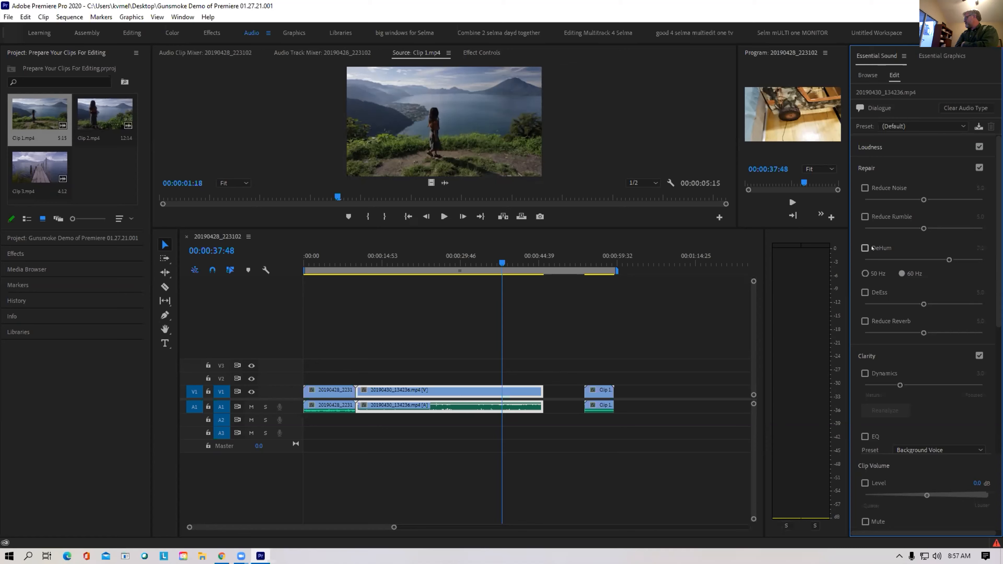
{"action": "left_click", "coordinate": [489, 263]}
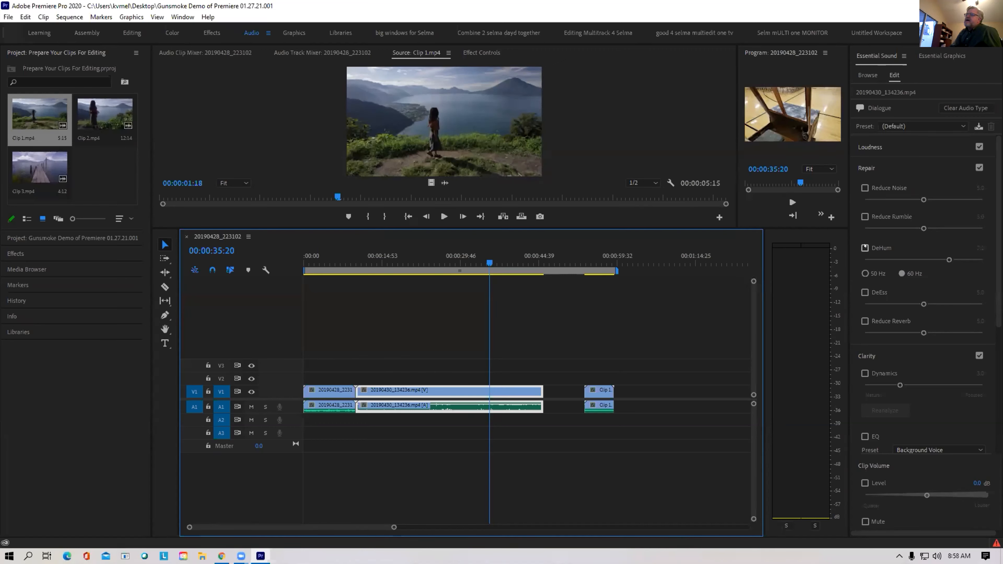
{"action": "left_click", "coordinate": [865, 248]}
{"action": "left_click", "coordinate": [865, 247]}
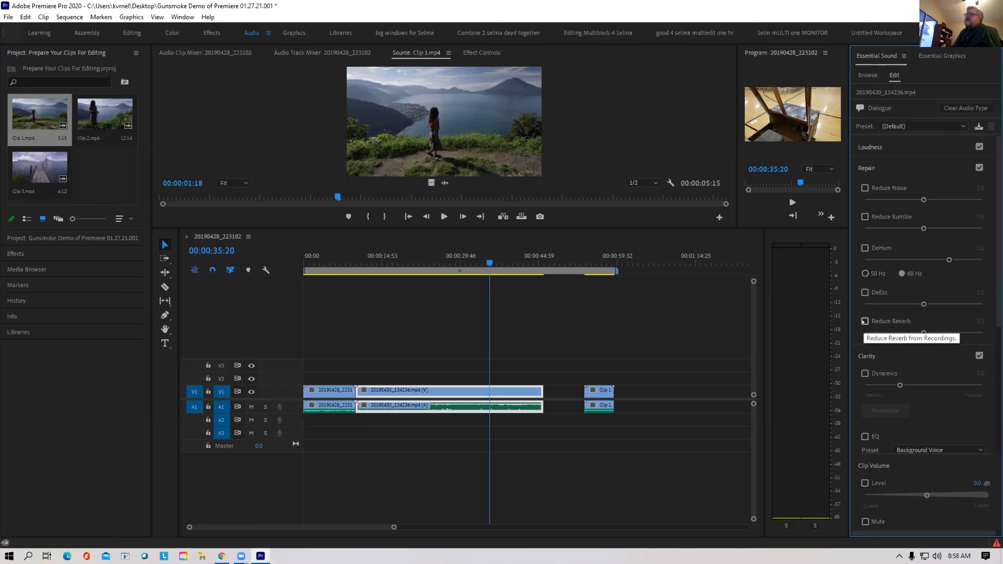
Turn on reverb reduction, Dynamics and EQ for the dialogue clip
{"action": "scroll", "coordinate": [924, 296], "scroll_direction": "down", "scroll_amount": 3}
{"action": "scroll", "coordinate": [924, 297], "scroll_direction": "down", "scroll_amount": 1}
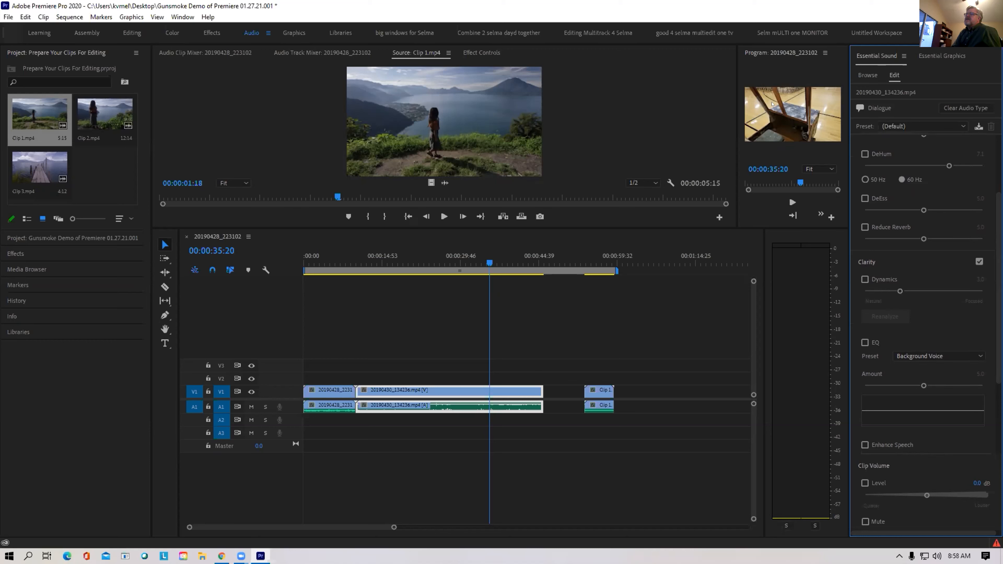
{"action": "left_click", "coordinate": [864, 227]}
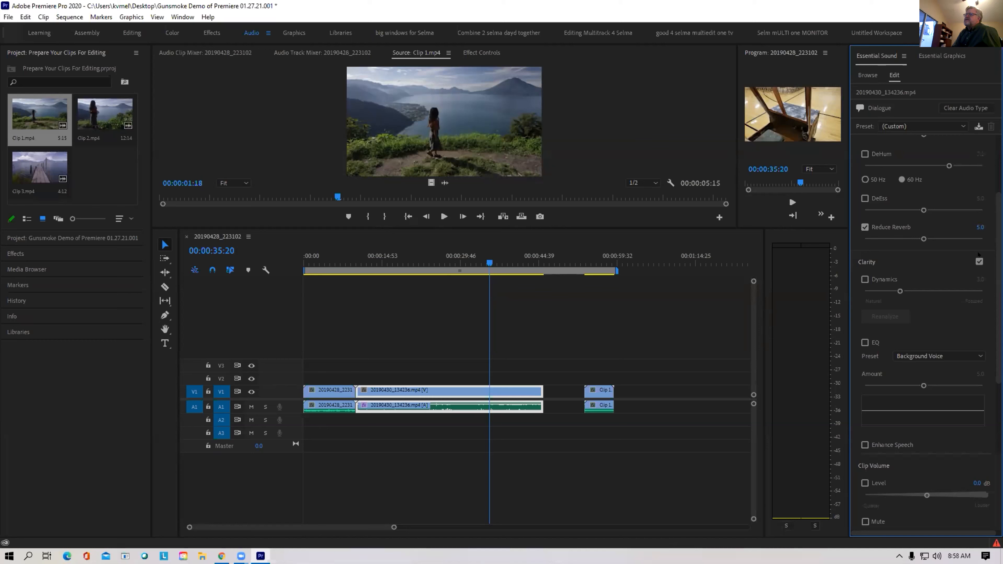
{"action": "left_click", "coordinate": [864, 279]}
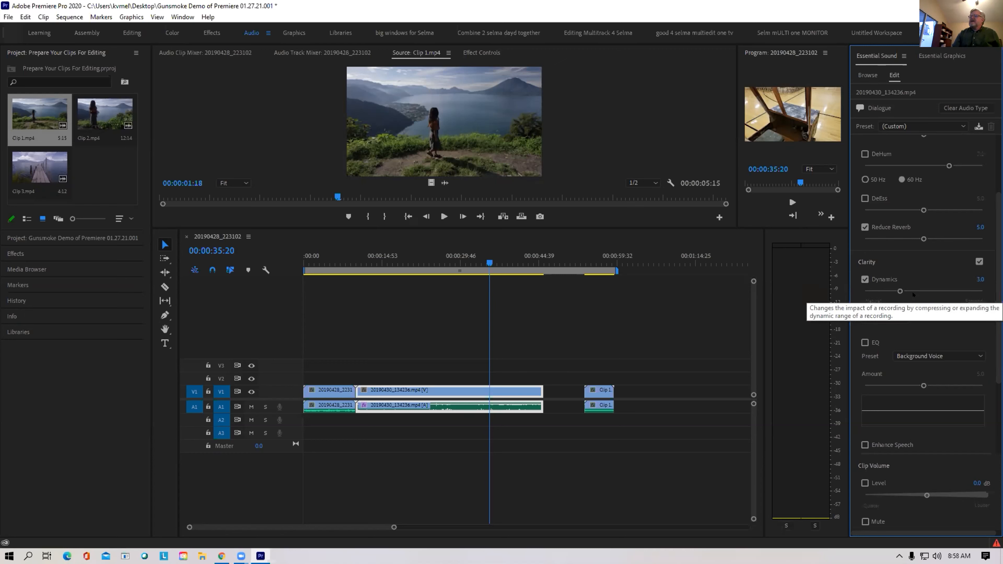
{"action": "left_click", "coordinate": [871, 343]}
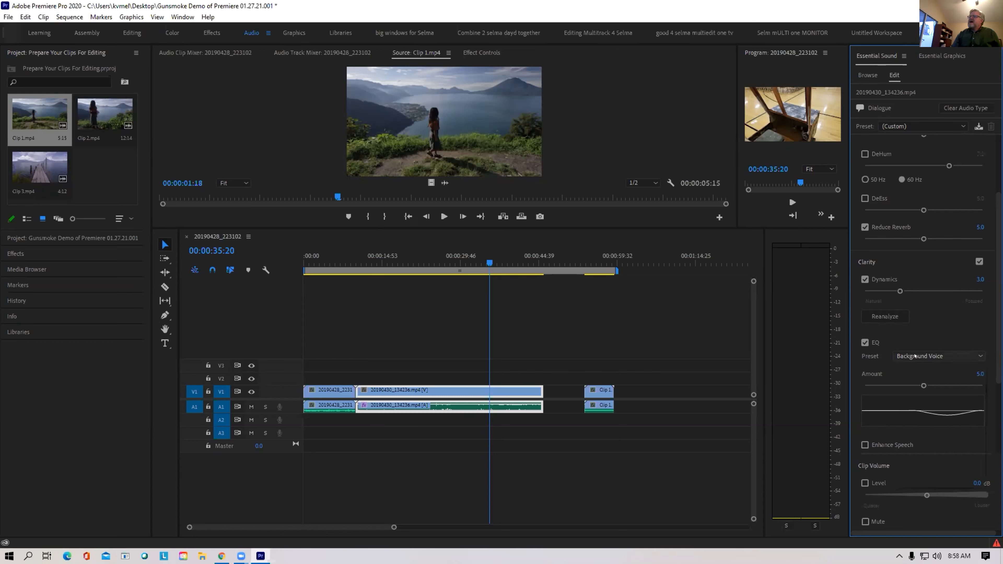
Try the That Public Radio Sound EQ preset, then switch to Vocal Presence
{"action": "left_click", "coordinate": [915, 357]}
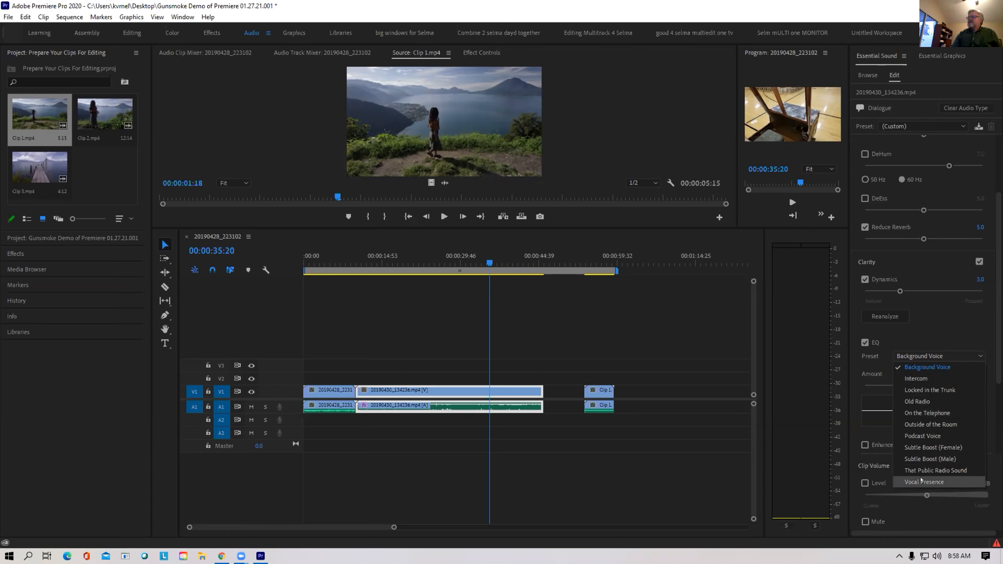
{"action": "left_click", "coordinate": [921, 471]}
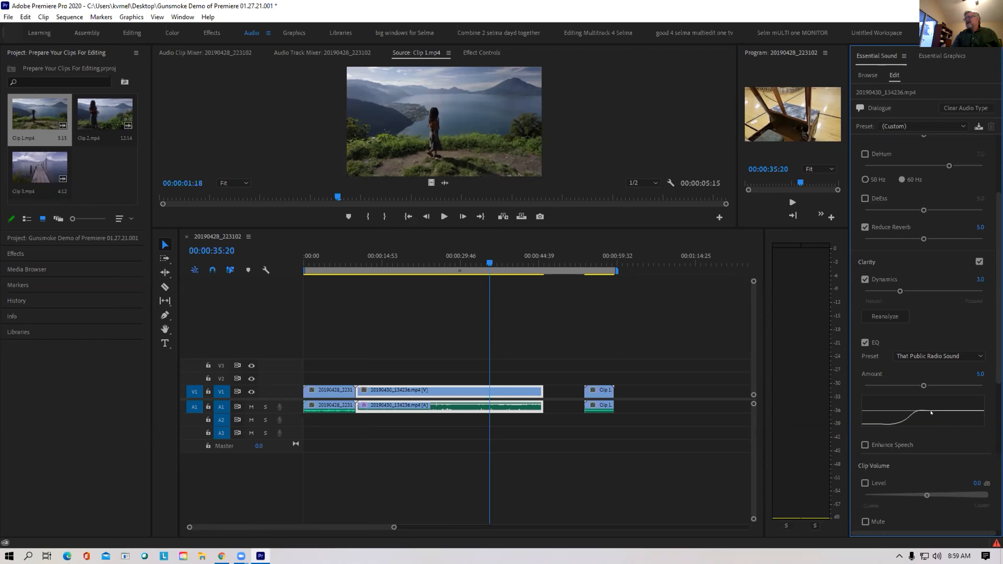
{"action": "left_click", "coordinate": [944, 356]}
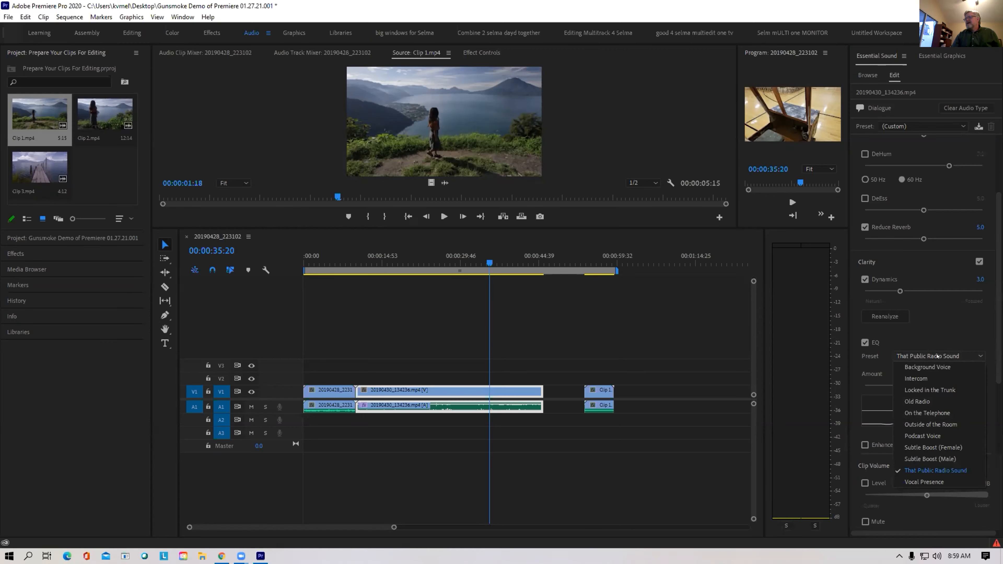
{"action": "left_click", "coordinate": [925, 481]}
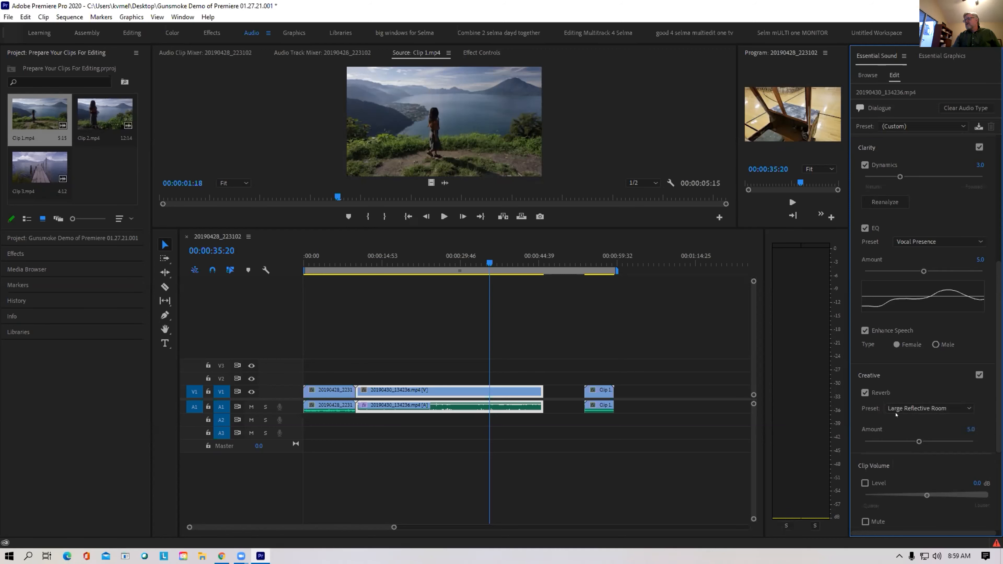
Review the Reverb presets and play the sequence back from 00:00:21:44
{"action": "left_click", "coordinate": [897, 411]}
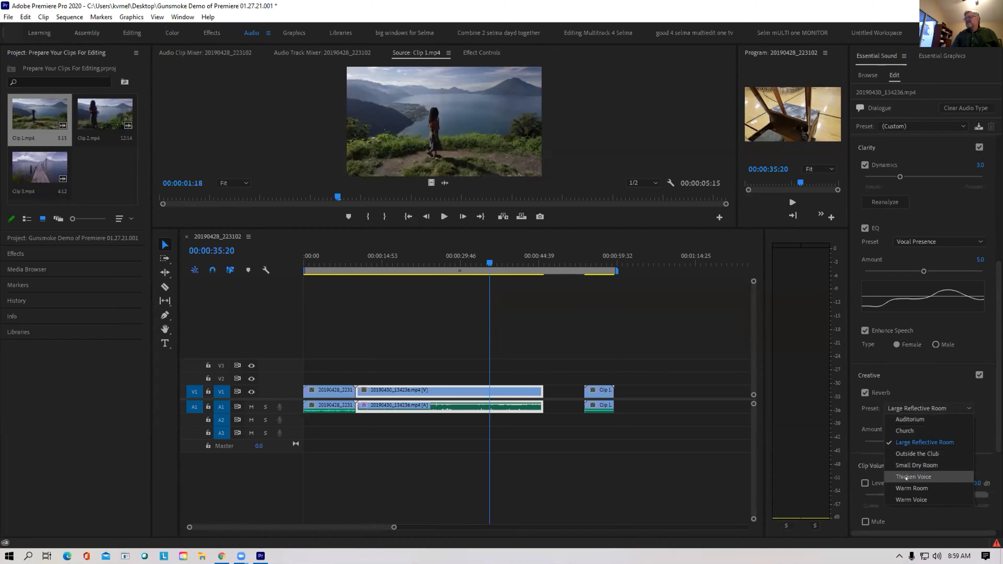
{"action": "scroll", "coordinate": [896, 374], "scroll_direction": "up", "scroll_amount": 2}
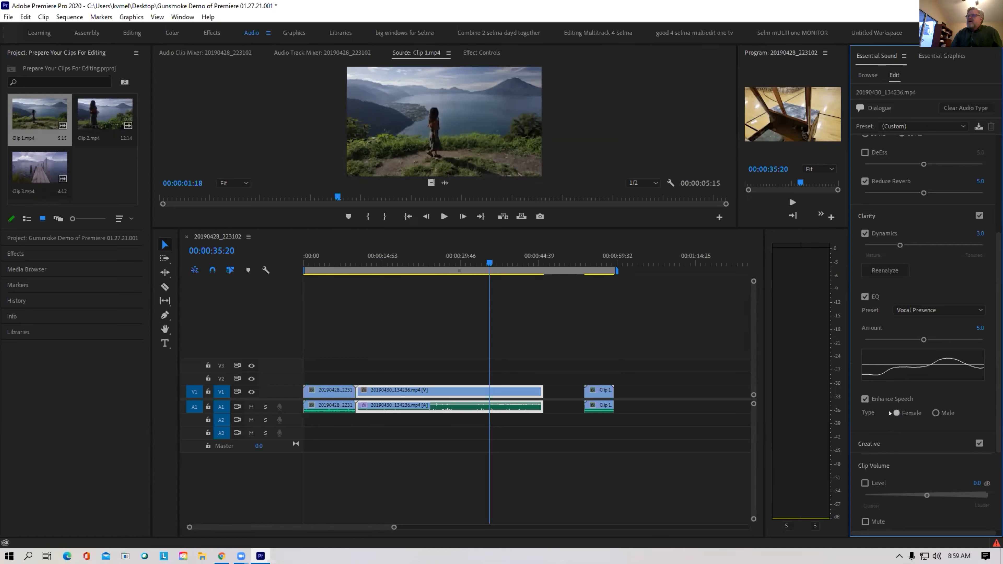
{"action": "left_click", "coordinate": [418, 263]}
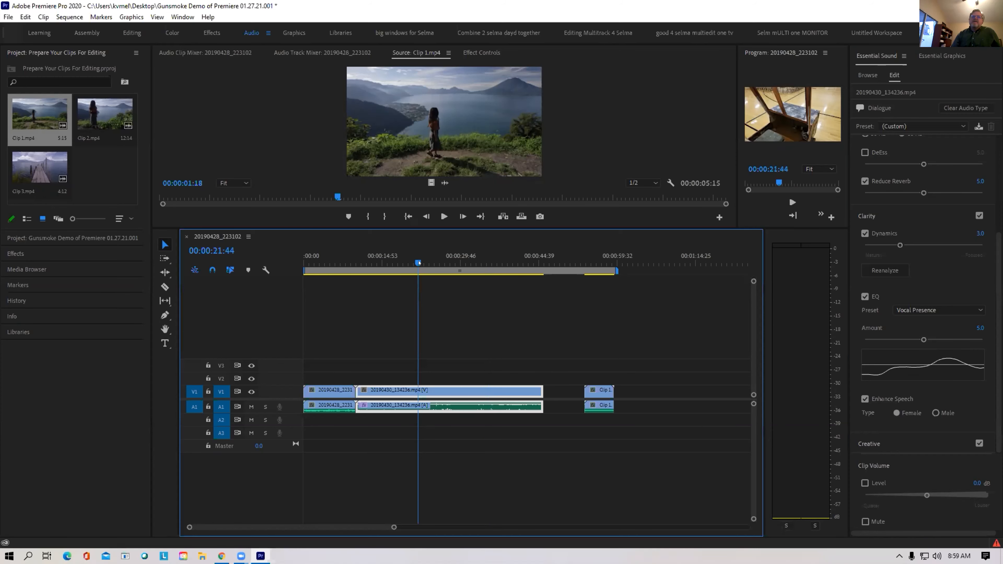
{"action": "key", "text": "space"}
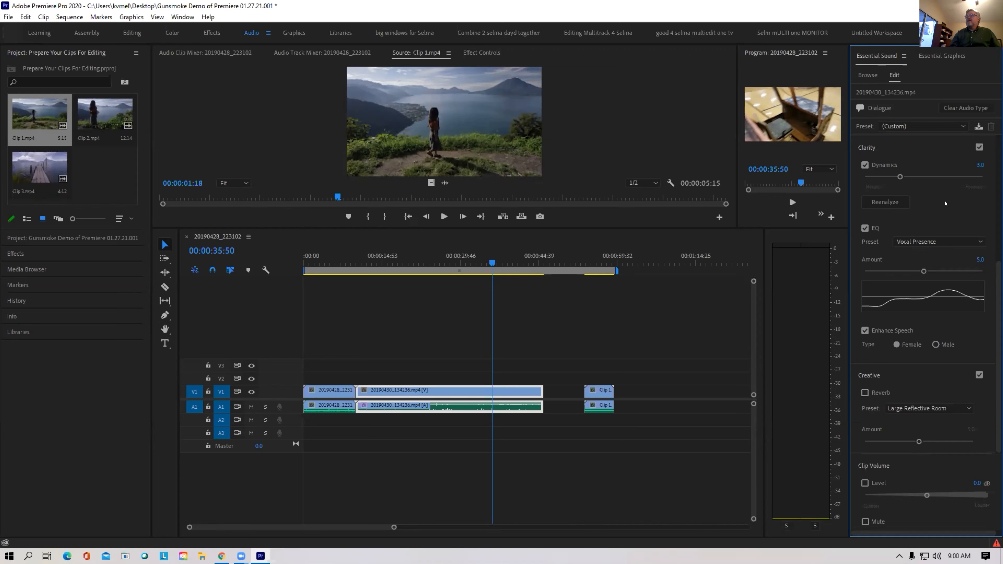
{"action": "left_click", "coordinate": [930, 55]}
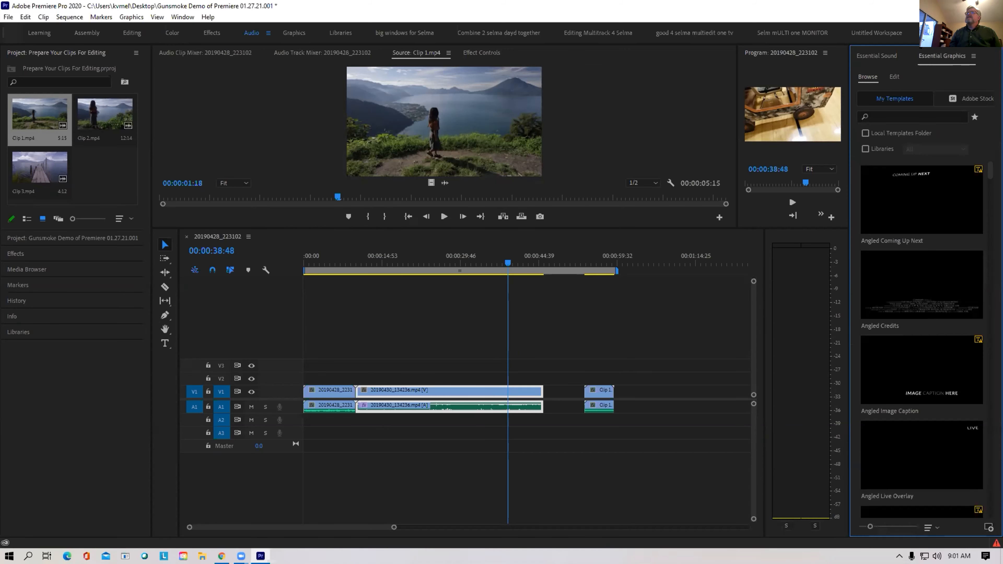
Scroll through the My Templates list of motion graphics templates
{"action": "mouse_move", "coordinate": [954, 204]}
{"action": "scroll", "coordinate": [990, 172], "scroll_direction": "down", "scroll_amount": 8}
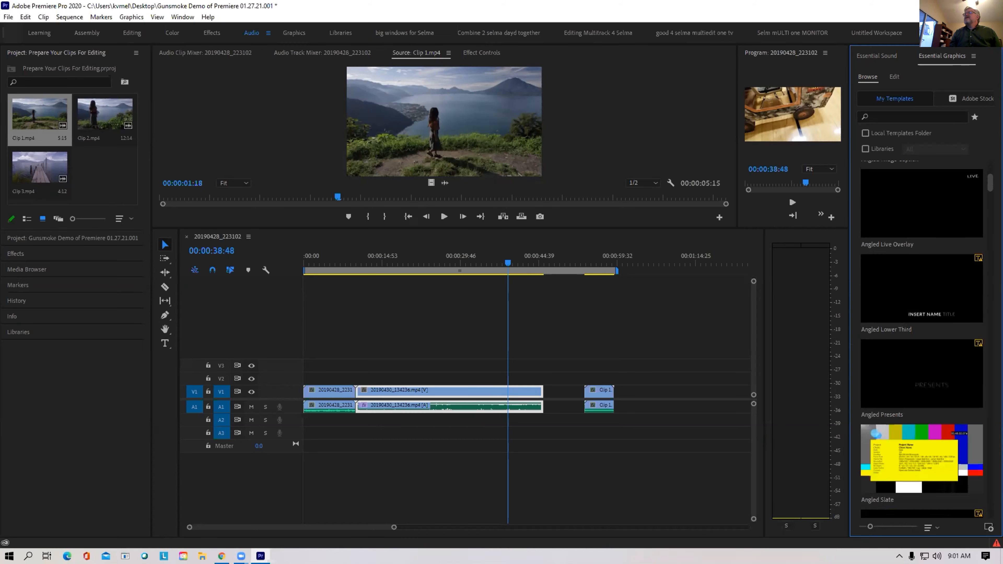
{"action": "scroll", "coordinate": [922, 334], "scroll_direction": "down", "scroll_amount": 5}
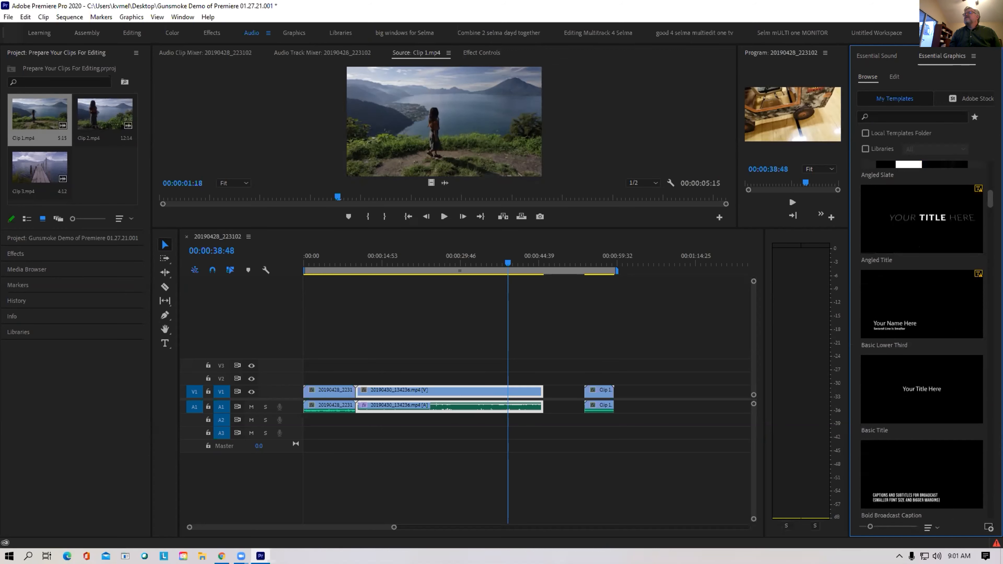
{"action": "scroll", "coordinate": [922, 333], "scroll_direction": "down", "scroll_amount": 8}
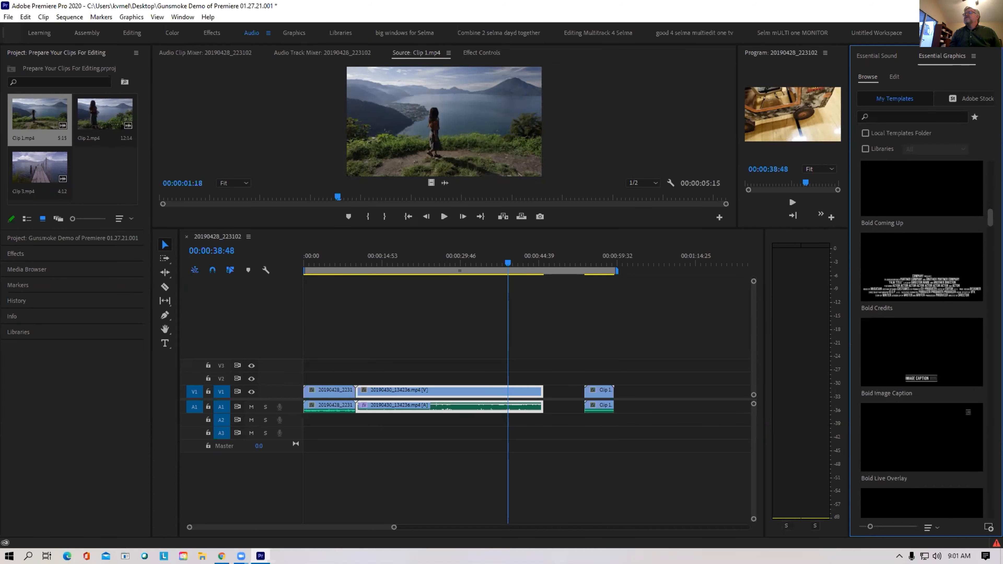
{"action": "scroll", "coordinate": [922, 334], "scroll_direction": "down", "scroll_amount": 6}
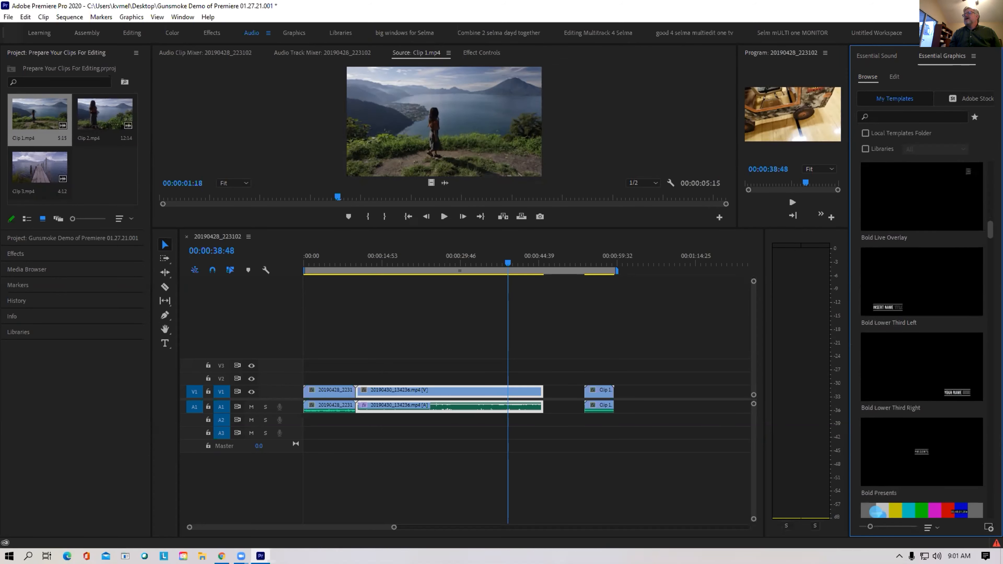
{"action": "scroll", "coordinate": [923, 334], "scroll_direction": "down", "scroll_amount": 5}
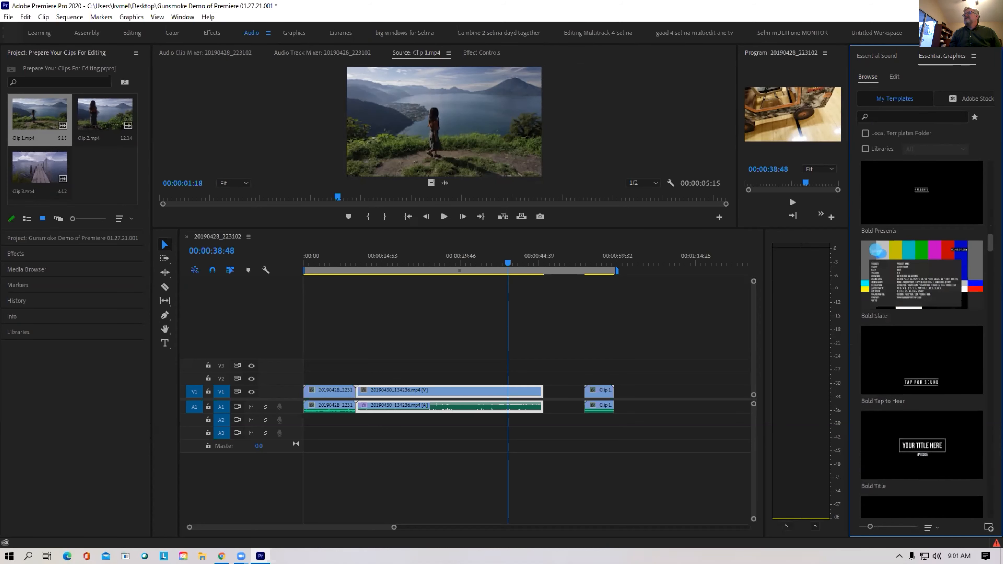
{"action": "scroll", "coordinate": [876, 180], "scroll_direction": "down", "scroll_amount": 5}
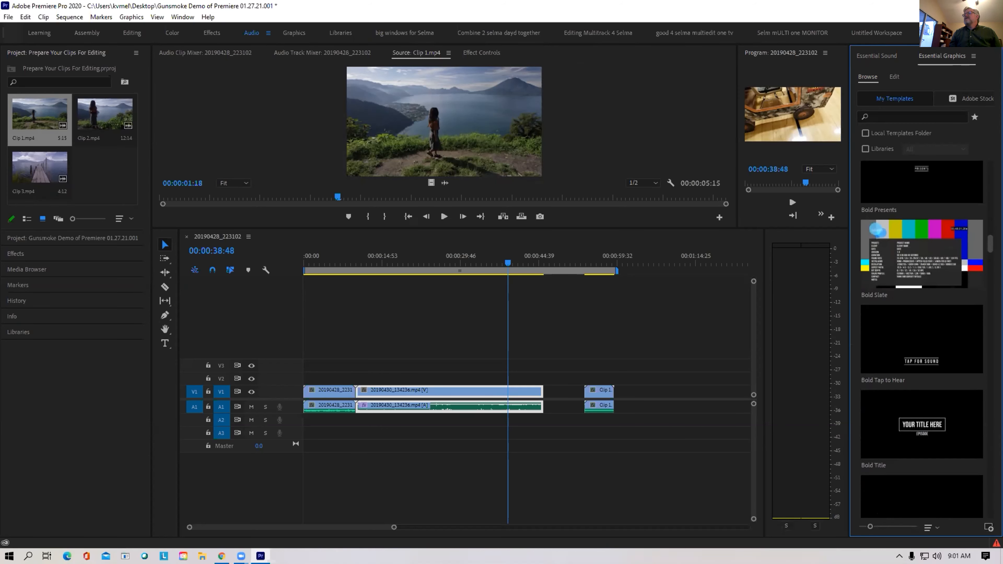
{"action": "scroll", "coordinate": [922, 340], "scroll_direction": "down", "scroll_amount": 6}
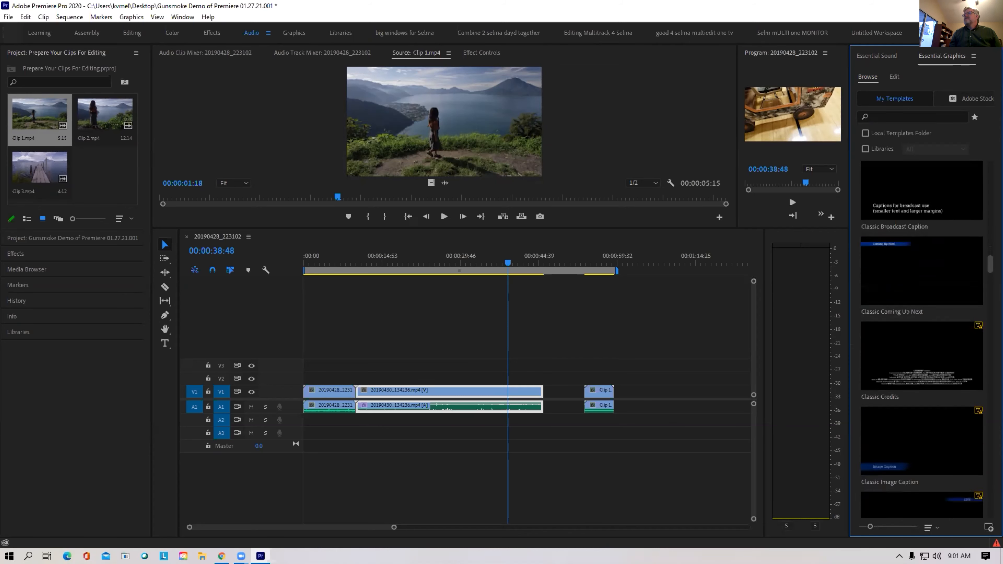
{"action": "scroll", "coordinate": [922, 340], "scroll_direction": "up", "scroll_amount": 1}
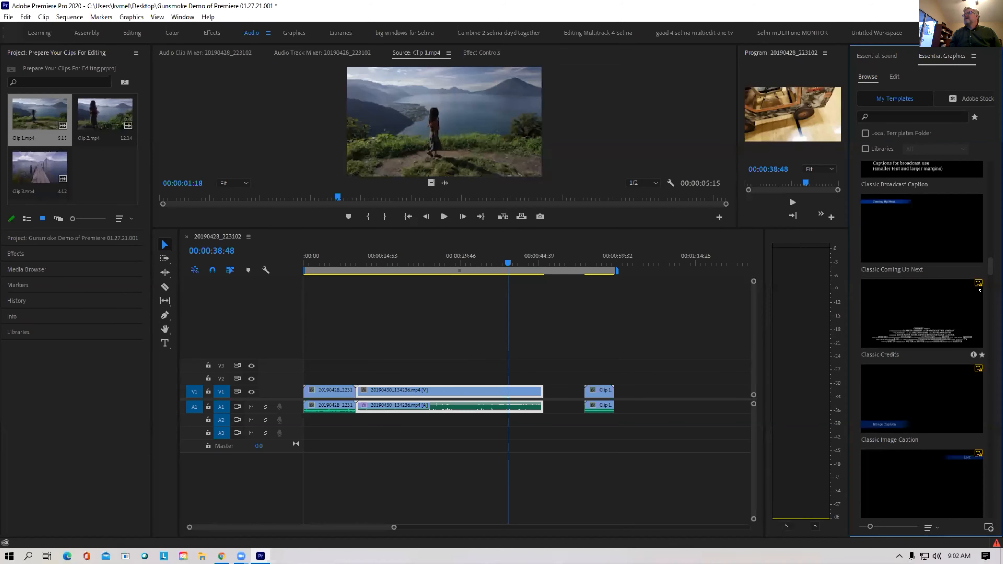
Place the Gaming Lower Third Left template on V2 above 20190430_134236.mp4
{"action": "left_click_drag", "start_coordinate": [989, 263], "coordinate": [989, 280]}
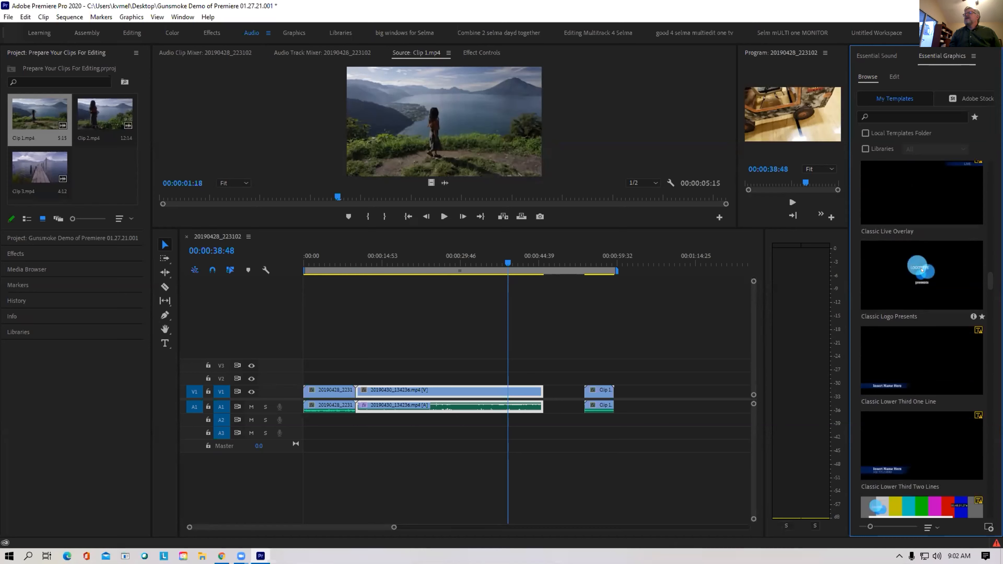
{"action": "left_click_drag", "start_coordinate": [988, 288], "coordinate": [988, 296]}
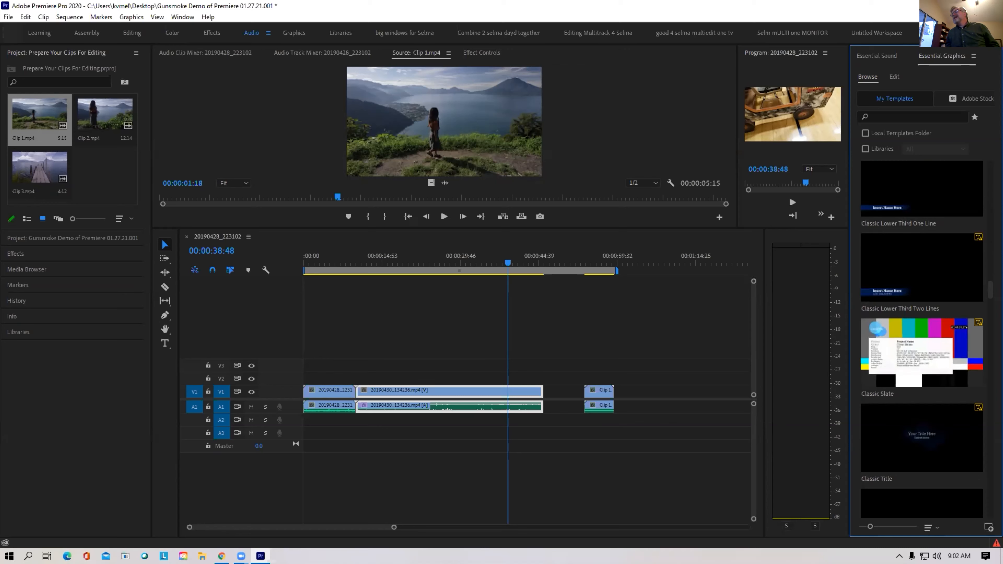
{"action": "left_click_drag", "start_coordinate": [988, 294], "coordinate": [991, 508]}
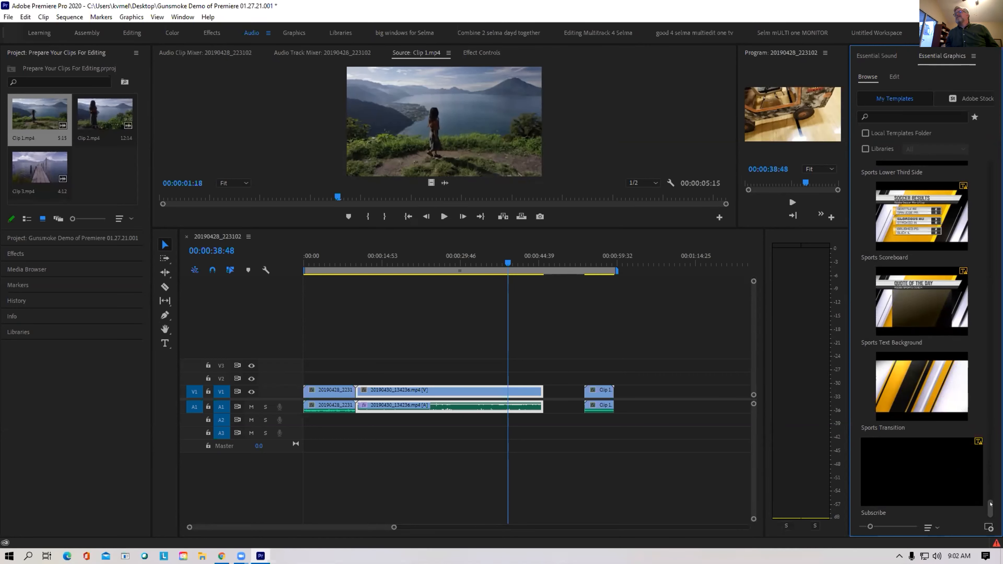
{"action": "scroll", "coordinate": [987, 465], "scroll_direction": "up", "scroll_amount": 10}
{"action": "scroll", "coordinate": [987, 465], "scroll_direction": "up", "scroll_amount": 15}
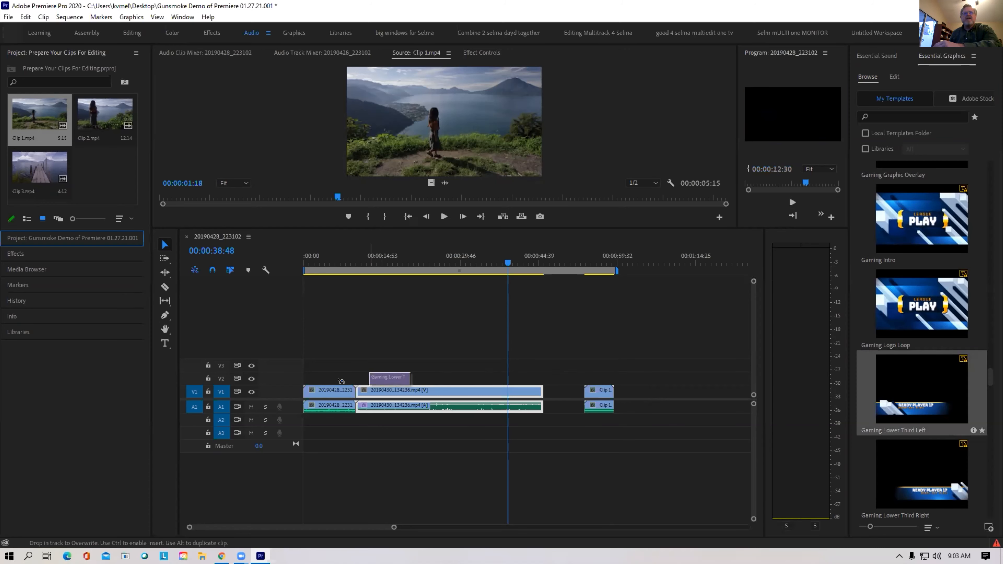
{"action": "mouse_move", "coordinate": [367, 374]}
{"action": "left_mouse_down"}
{"action": "mouse_move", "coordinate": [400, 374]}
{"action": "mouse_move", "coordinate": [352, 375]}
{"action": "left_mouse_up"}
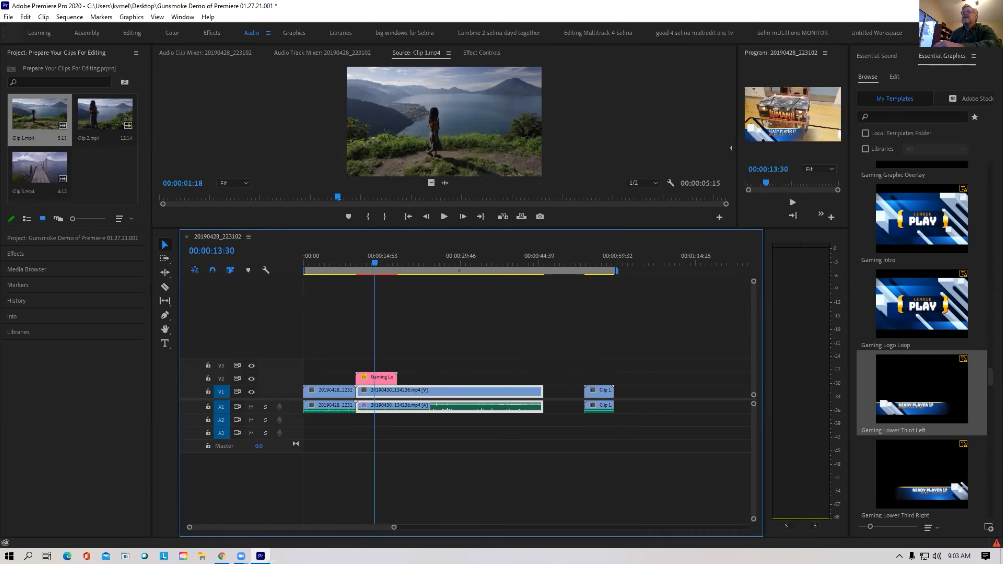
Enlarge the Program monitor, preview the lower third, and open its READY PLAYER 1? settings
{"action": "left_click_drag", "start_coordinate": [732, 149], "coordinate": [388, 130]}
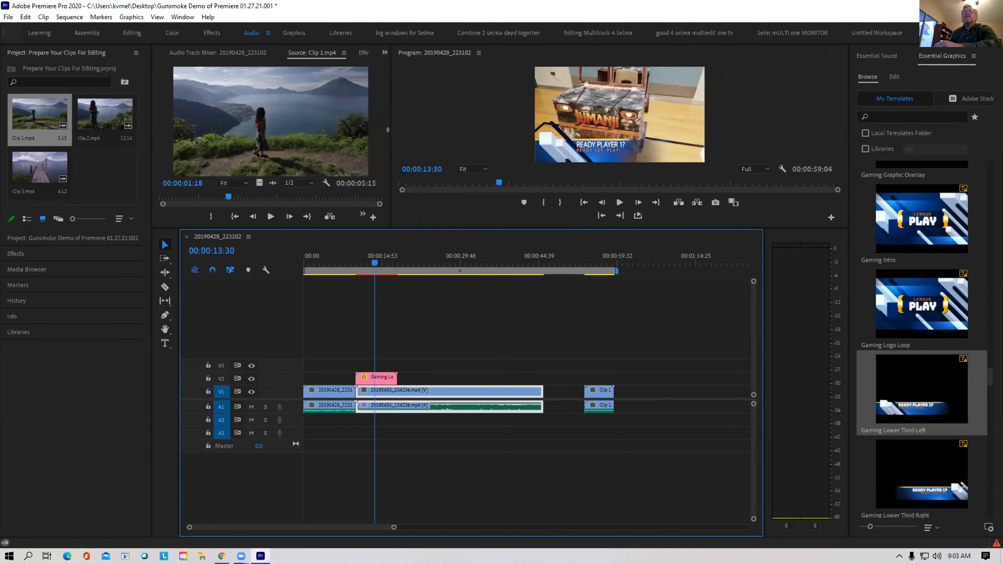
{"action": "left_click_drag", "start_coordinate": [366, 263], "coordinate": [380, 263]}
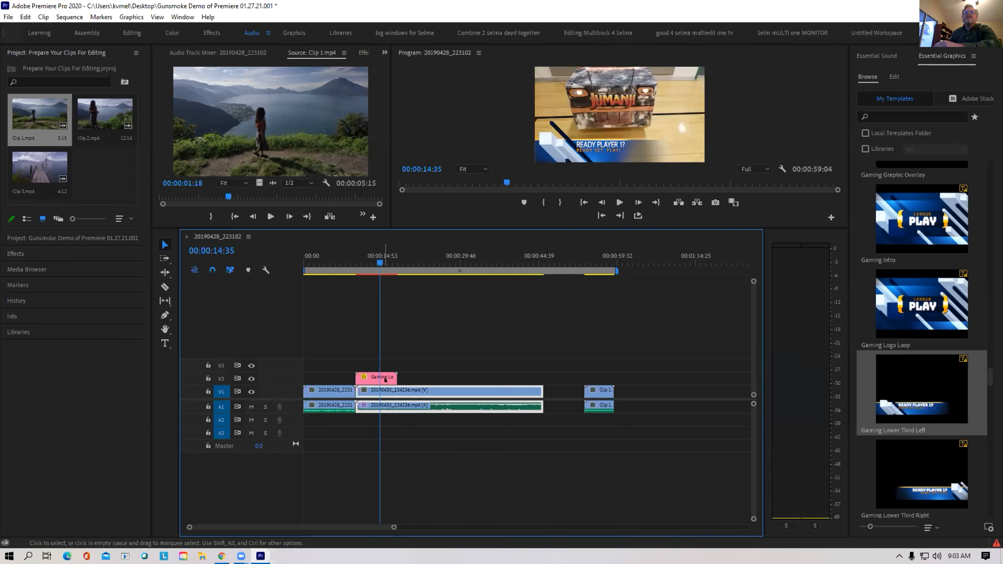
{"action": "double_click", "coordinate": [380, 377]}
{"action": "left_click", "coordinate": [179, 17]}
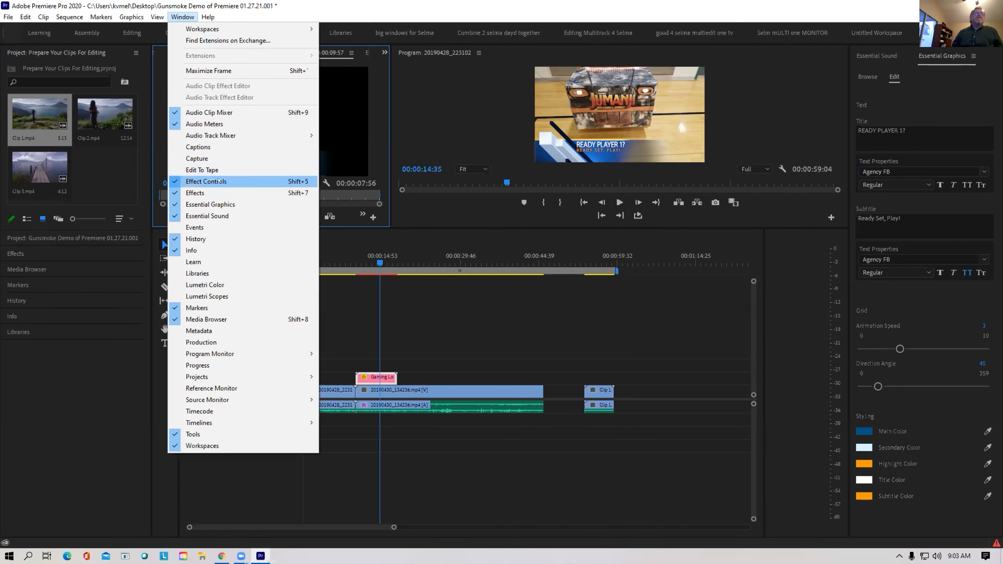
Show Effect Controls, retag 20190430_134236.mp4's audio from Dialogue to Music, and save the project
{"action": "left_click", "coordinate": [219, 182]}
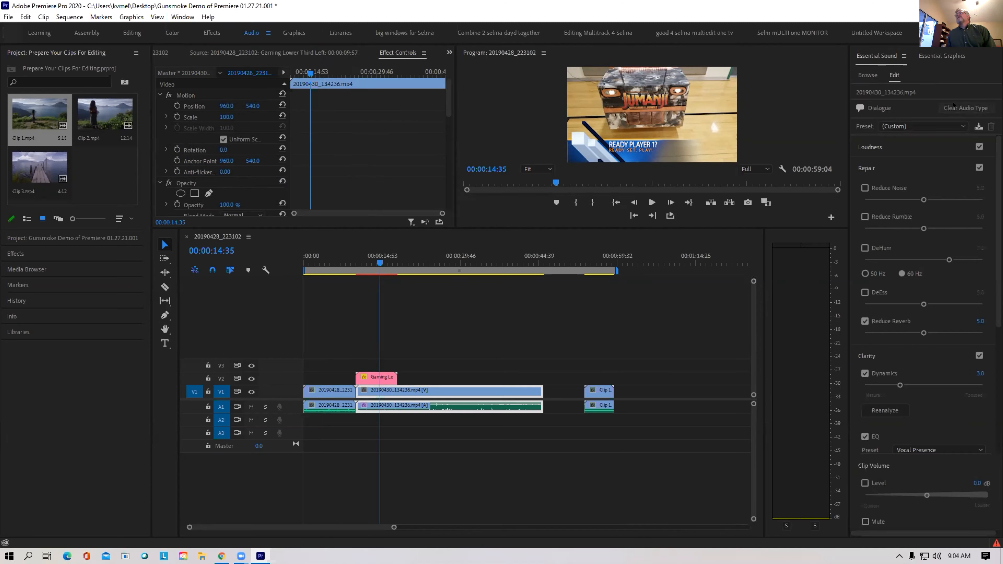
{"action": "left_click", "coordinate": [953, 107]}
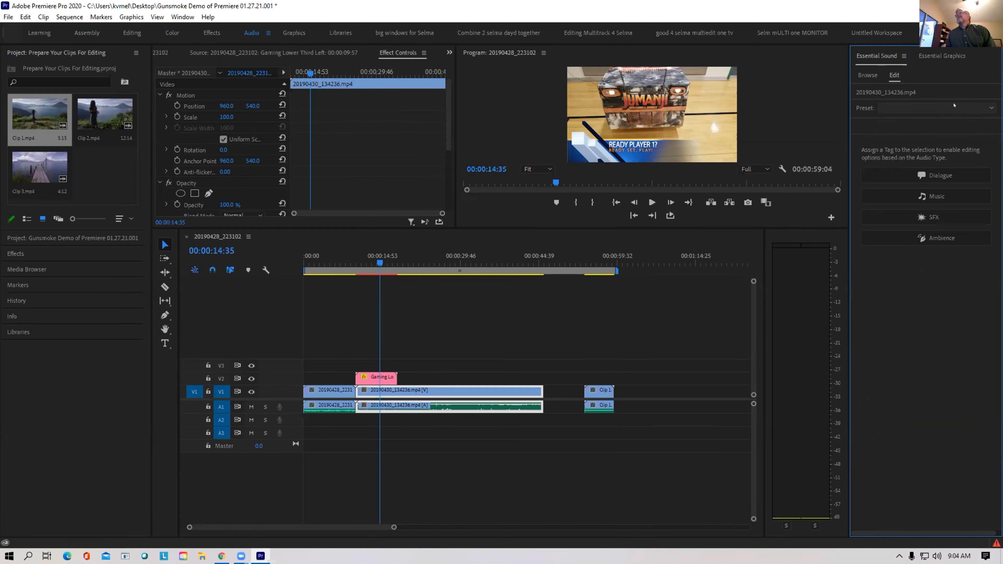
{"action": "left_click", "coordinate": [923, 195]}
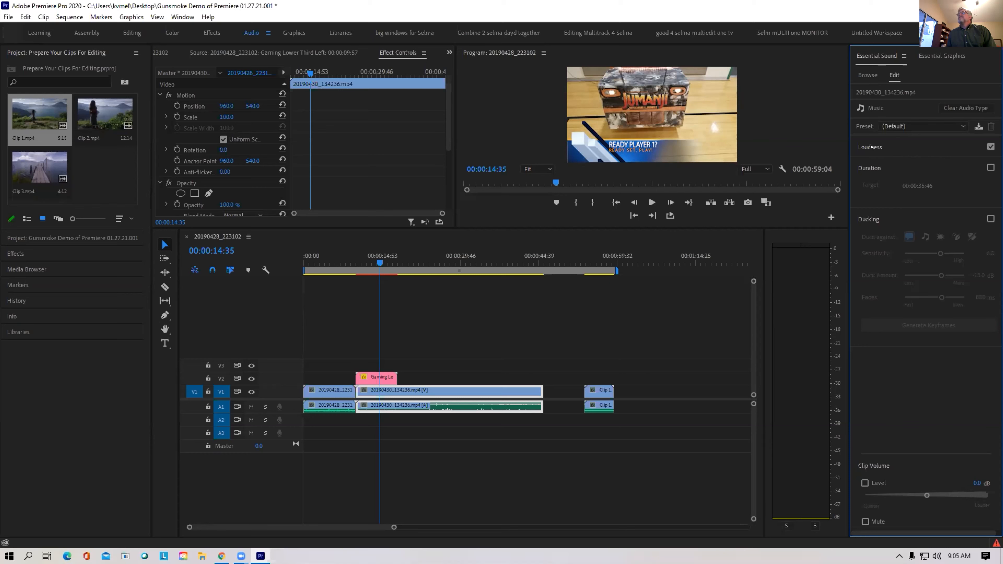
{"action": "left_click", "coordinate": [503, 406]}
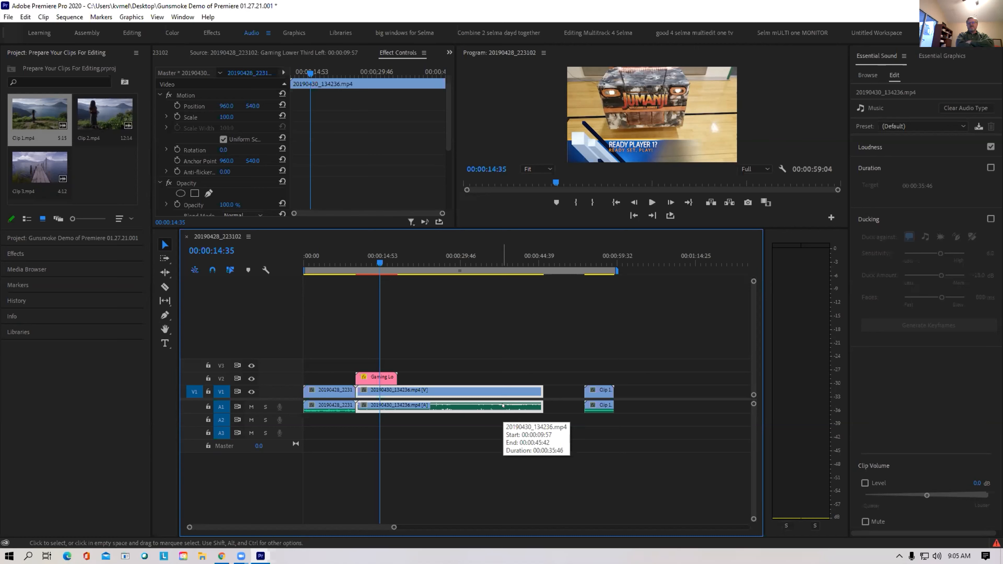
{"action": "key", "text": "ctrl+s"}
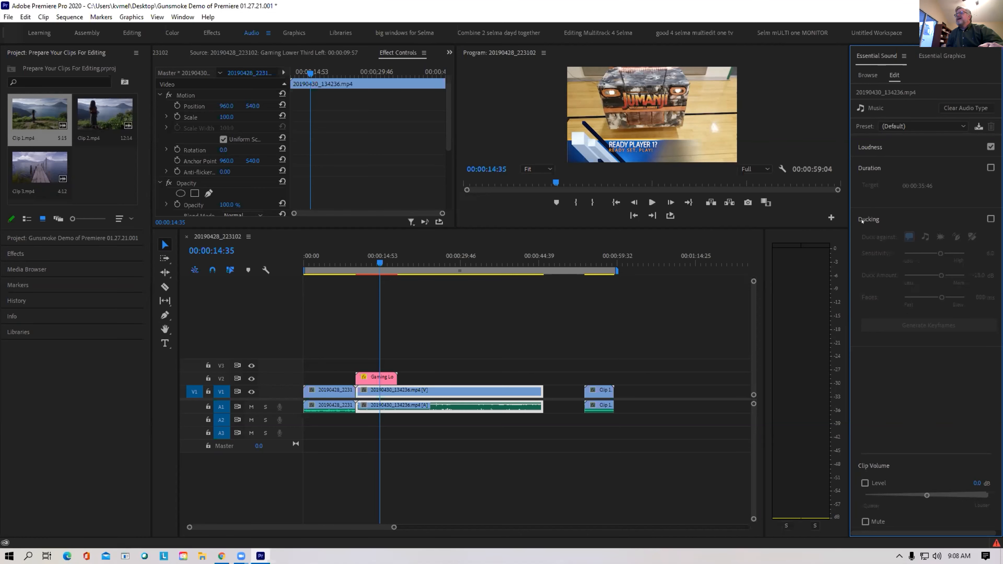
Turn on ducking for the music clip and add Clip 1.mp4 to the sequence on V3/A3
{"action": "left_click", "coordinate": [862, 221]}
{"action": "left_click", "coordinate": [862, 221]}
{"action": "left_click", "coordinate": [991, 219]}
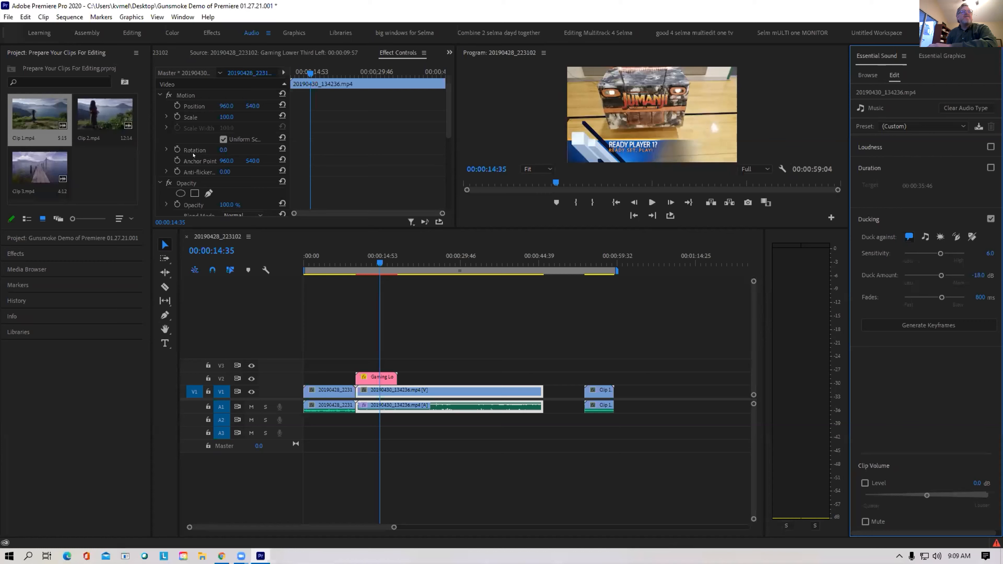
{"action": "left_click_drag", "start_coordinate": [47, 115], "coordinate": [422, 364]}
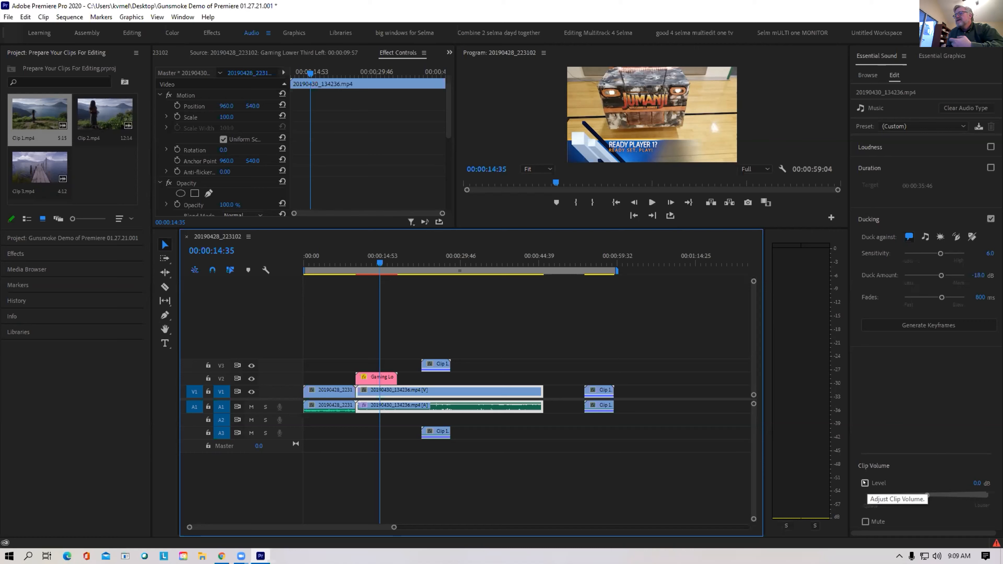
Enable Clip Volume Level and lower it to -10.3 dB
{"action": "left_click", "coordinate": [865, 483]}
{"action": "left_click", "coordinate": [913, 496]}
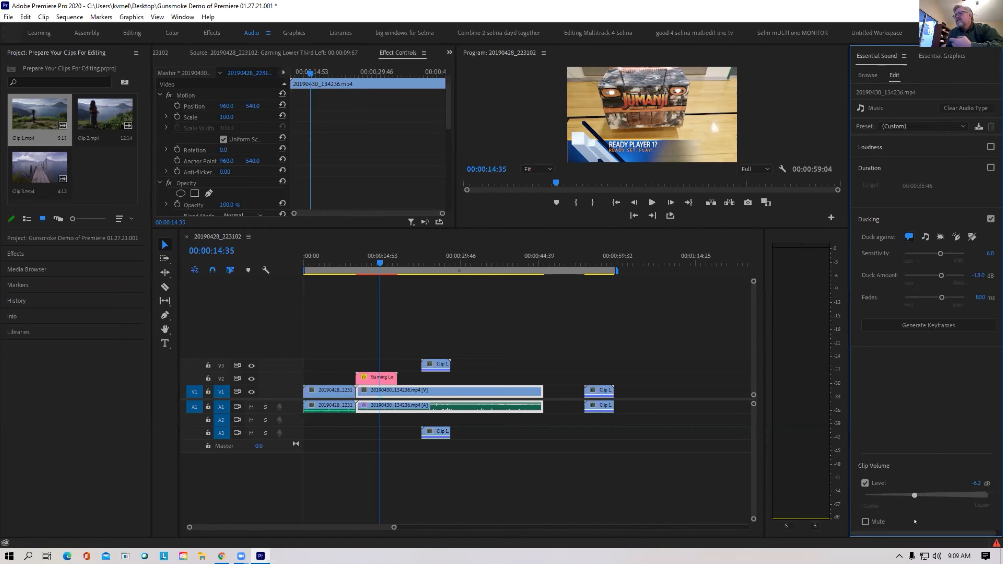
{"action": "left_click", "coordinate": [864, 486]}
{"action": "left_click_drag", "start_coordinate": [915, 496], "coordinate": [912, 497]}
{"action": "left_click_drag", "start_coordinate": [912, 497], "coordinate": [907, 496]}
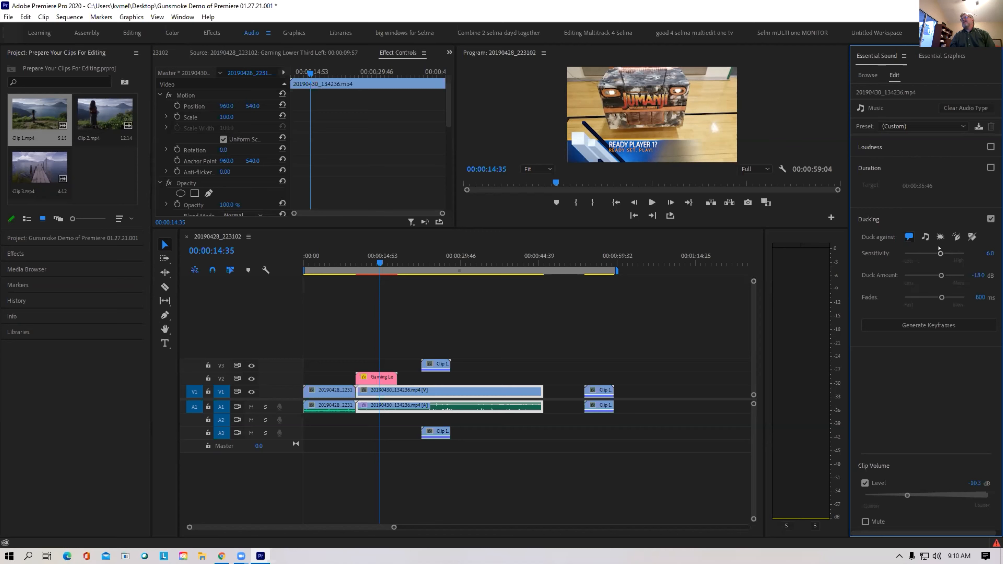
Set ducking to sensitivity 4.7, -0.5 dB duck amount and 1412 ms fades, then widen the panel
{"action": "left_click_drag", "start_coordinate": [938, 254], "coordinate": [910, 276]}
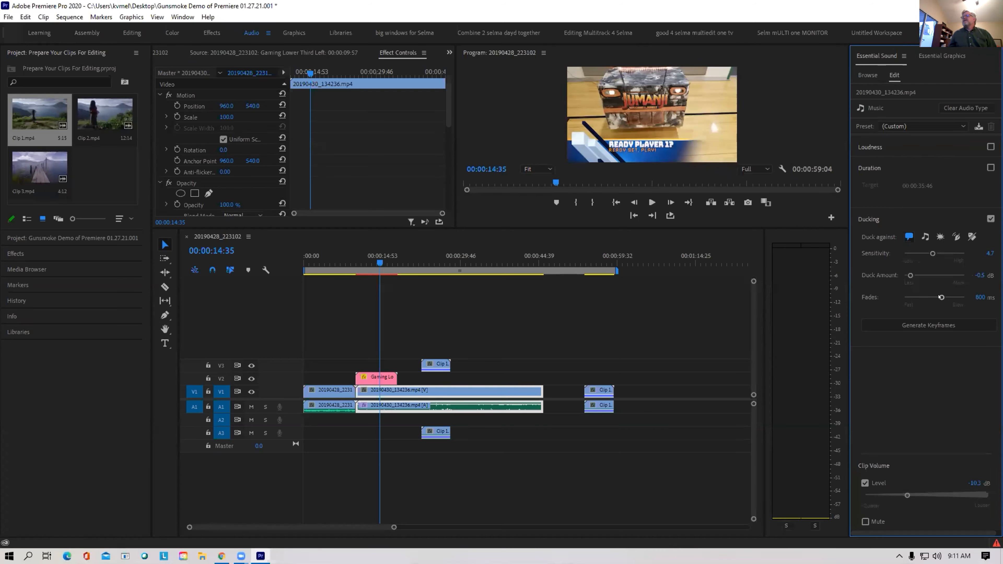
{"action": "left_click_drag", "start_coordinate": [941, 297], "coordinate": [956, 302]}
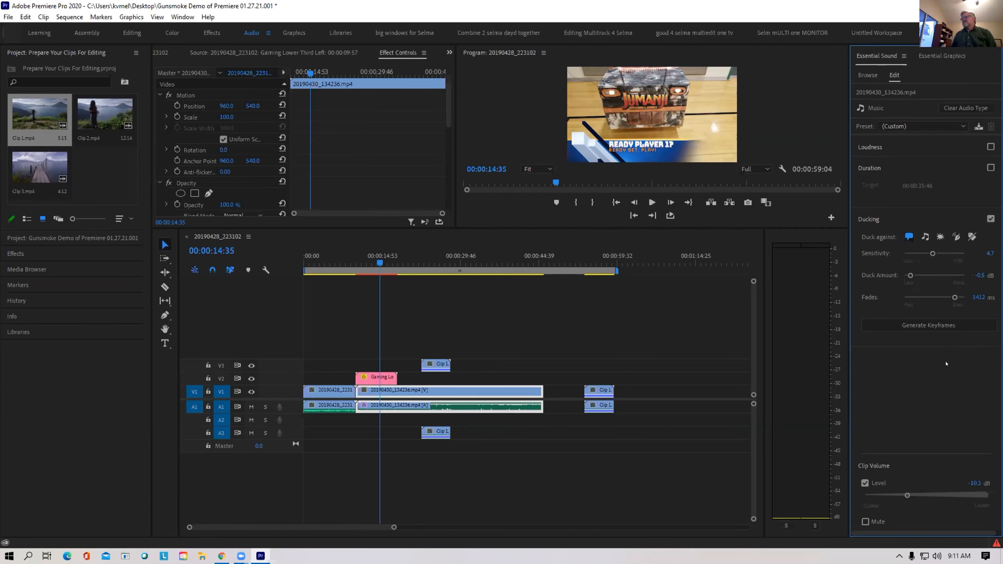
{"action": "left_click_drag", "start_coordinate": [850, 204], "coordinate": [804, 203]}
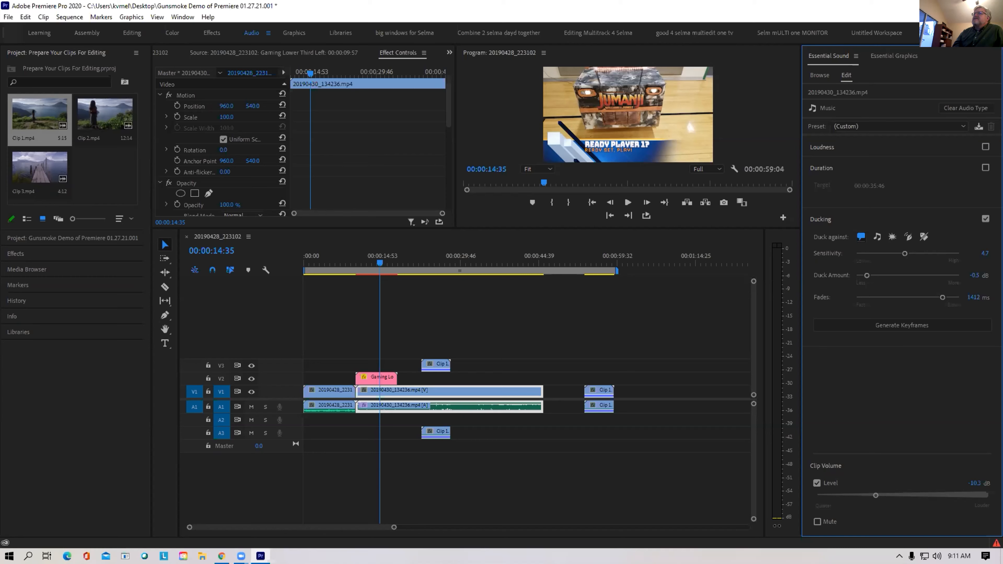
Glance at Essential Graphics, then try Audio Gain's Normalize Max Peak and All Peaks options without applying them
{"action": "left_click", "coordinate": [900, 55]}
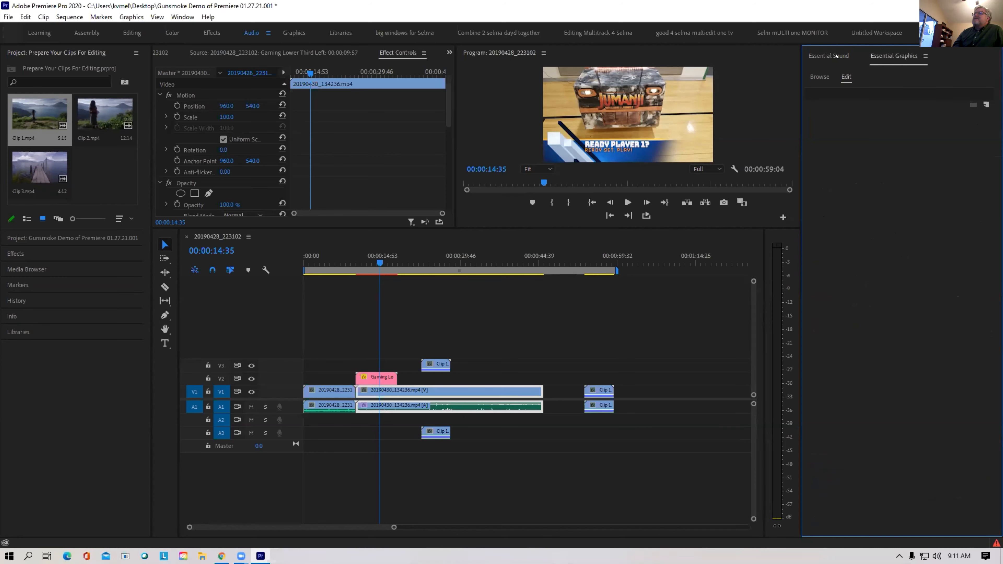
{"action": "left_click", "coordinate": [831, 56]}
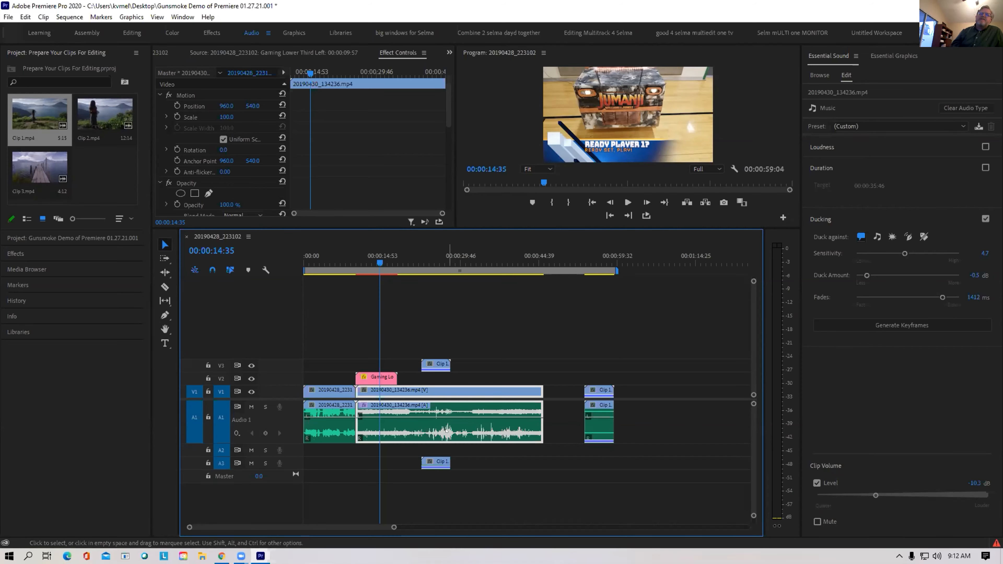
{"action": "right_click", "coordinate": [447, 431]}
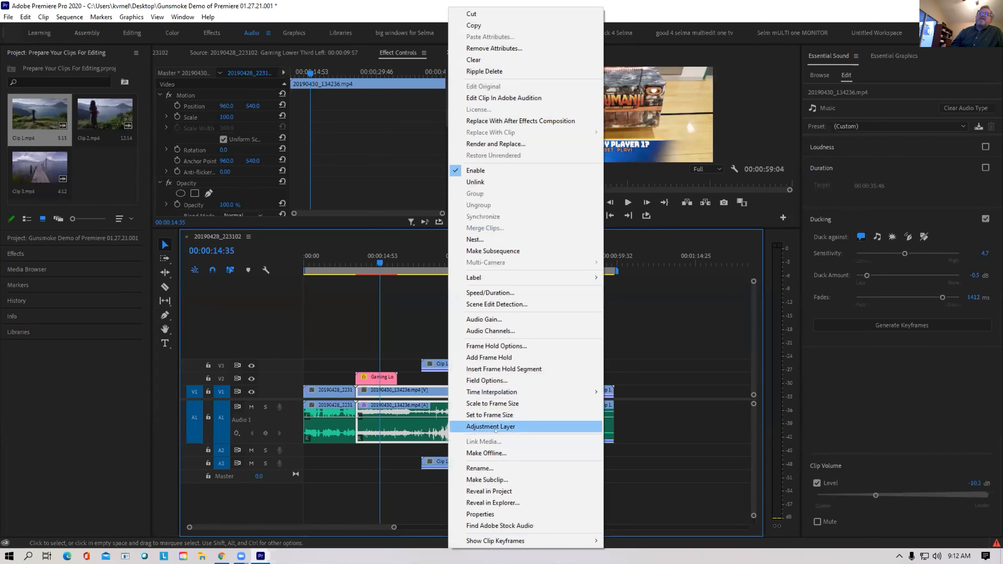
{"action": "left_click", "coordinate": [496, 318]}
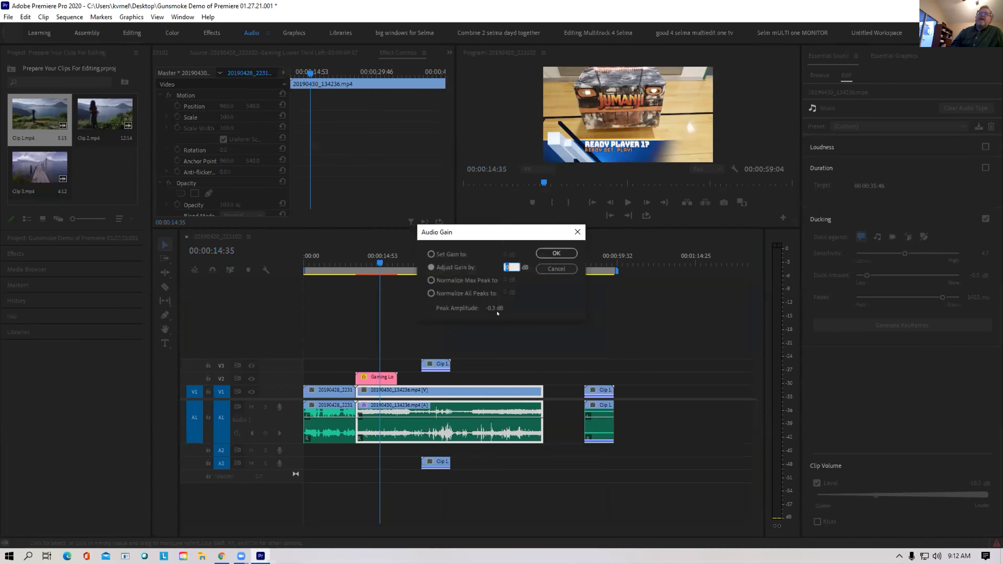
{"action": "left_click", "coordinate": [445, 280]}
{"action": "left_click", "coordinate": [487, 294]}
{"action": "key", "text": "Return"}
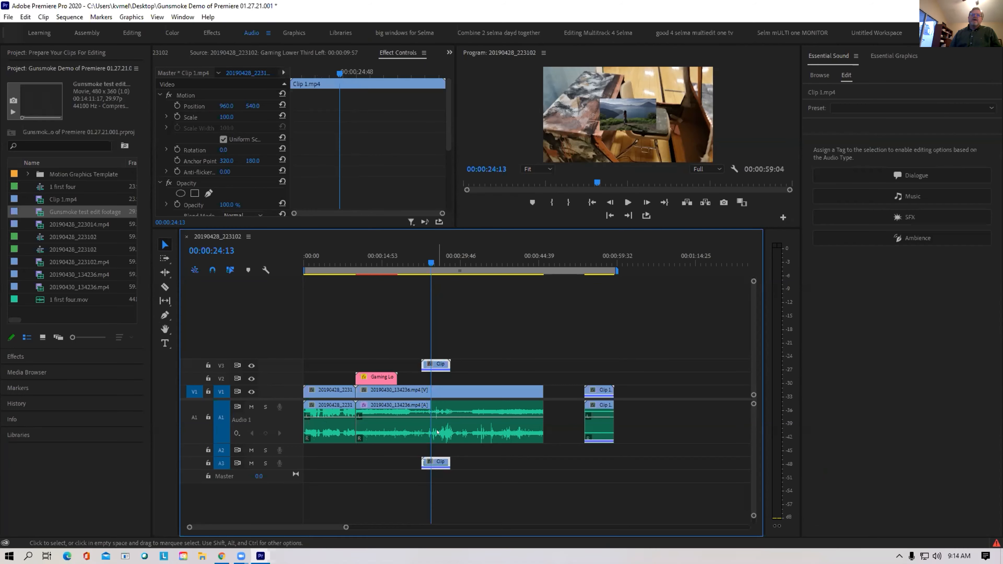
Select the 20190430_134236 clip and place the playhead at 00:00:33:44
{"action": "left_click", "coordinate": [438, 430]}
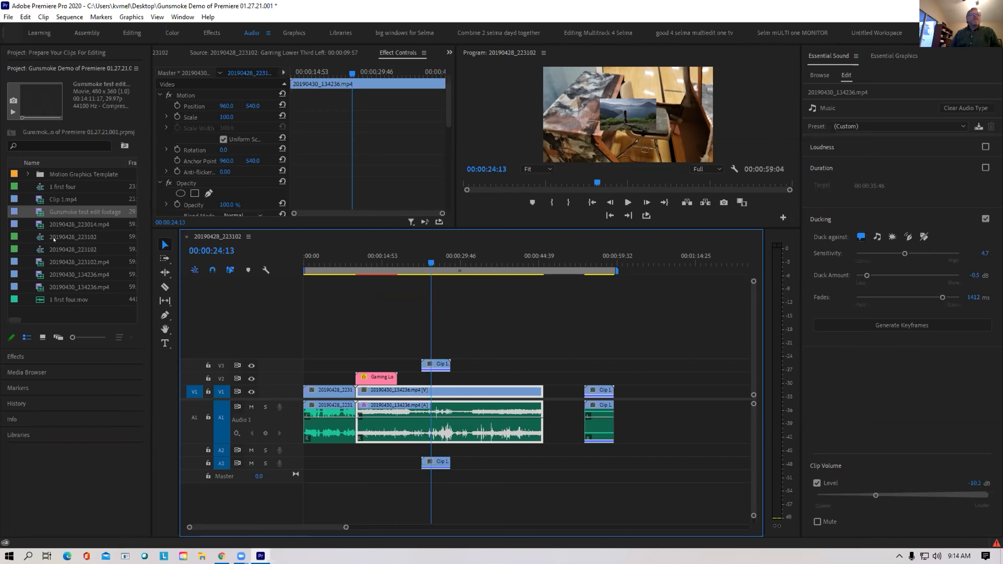
{"action": "left_click", "coordinate": [481, 262]}
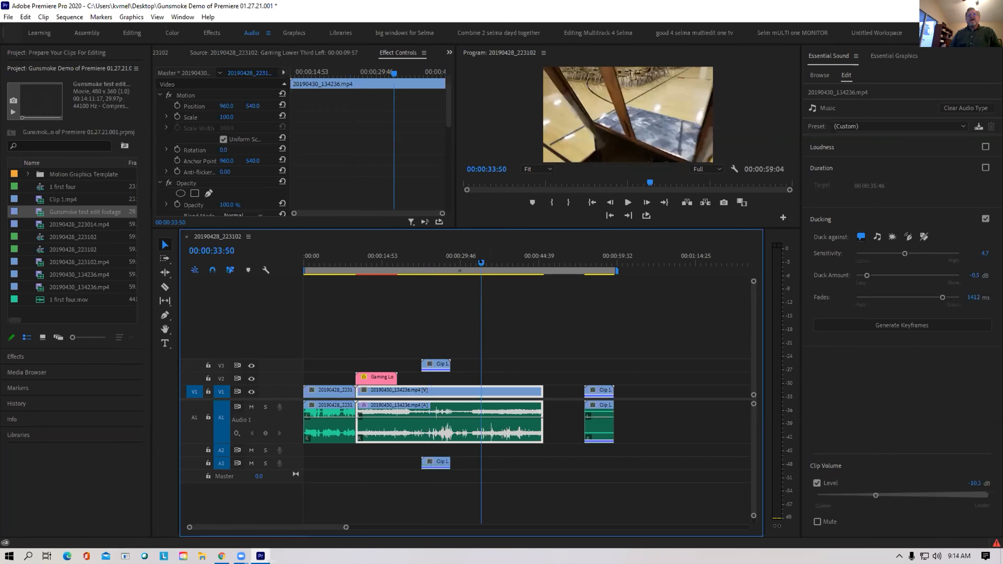
{"action": "left_click_drag", "start_coordinate": [480, 261], "coordinate": [479, 266]}
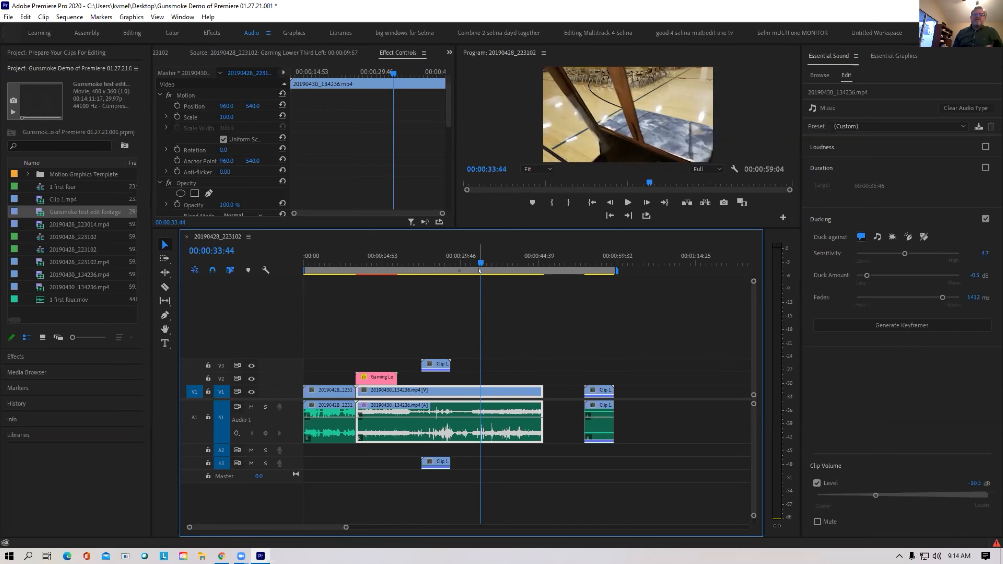
{"action": "right_click", "coordinate": [461, 430]}
Browse the Clip menu and the Audio Gain dialog without changing anything
{"action": "left_click", "coordinate": [446, 437]}
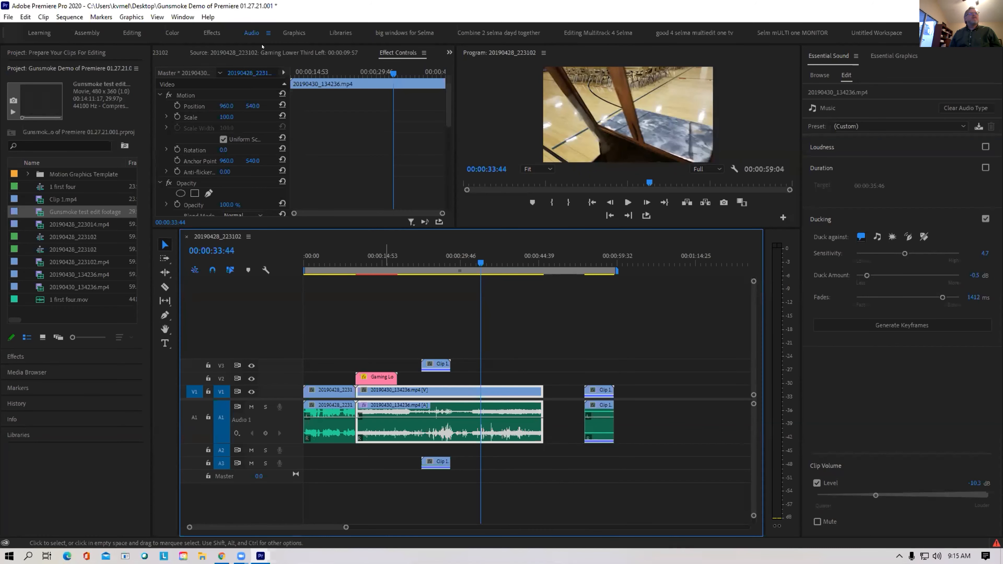
{"action": "left_click", "coordinate": [43, 17]}
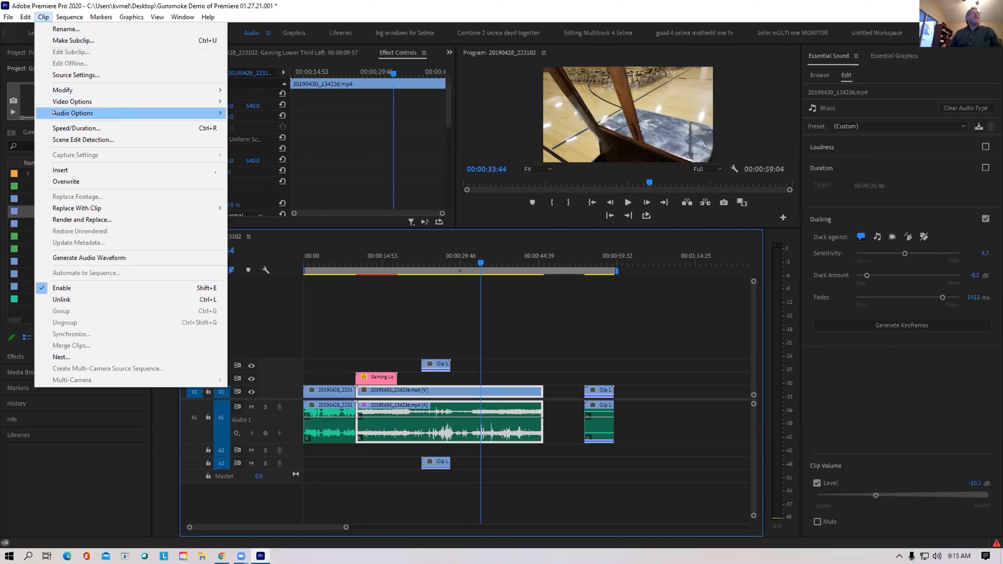
{"action": "mouse_move", "coordinate": [52, 112]}
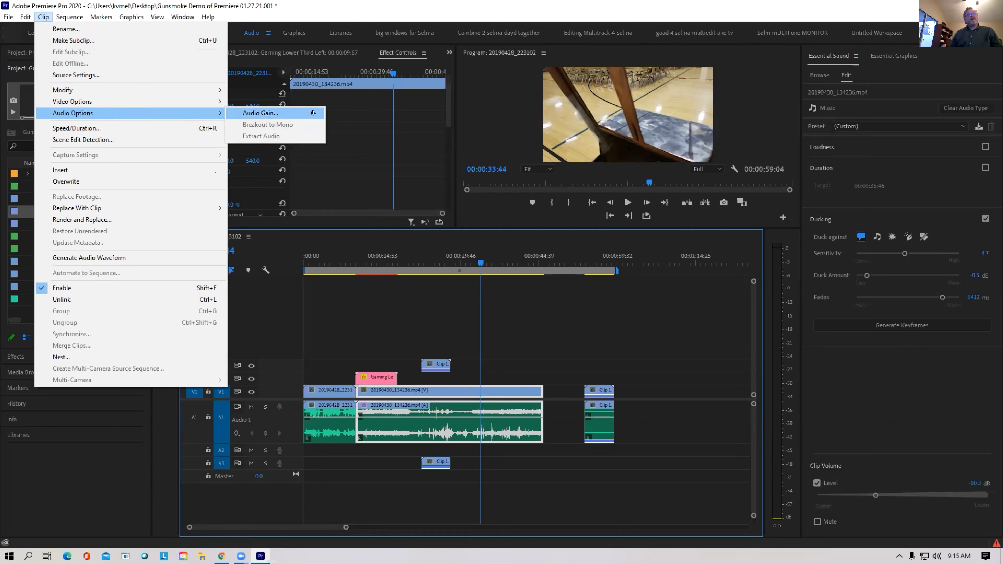
{"action": "left_click", "coordinate": [476, 420]}
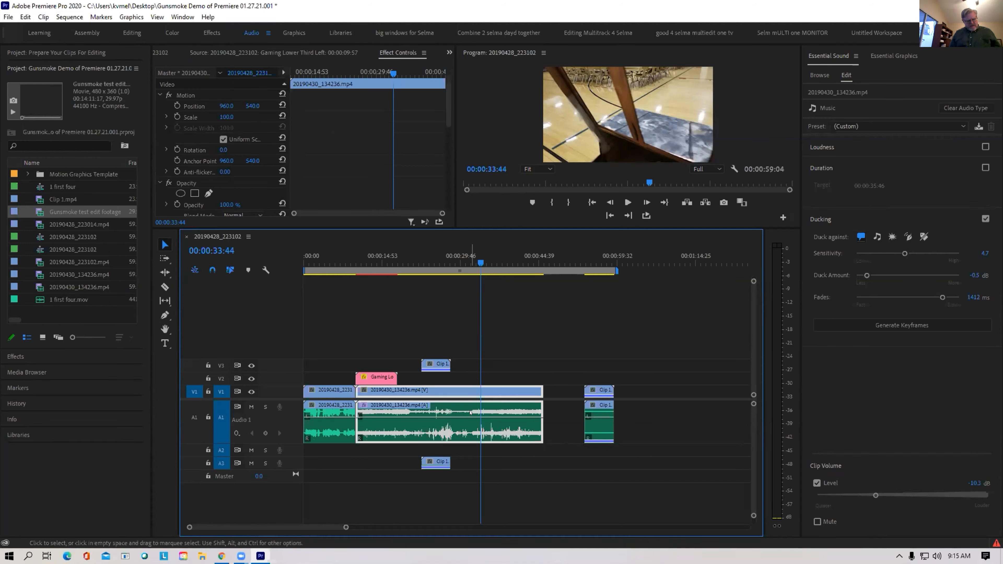
{"action": "key", "text": "g"}
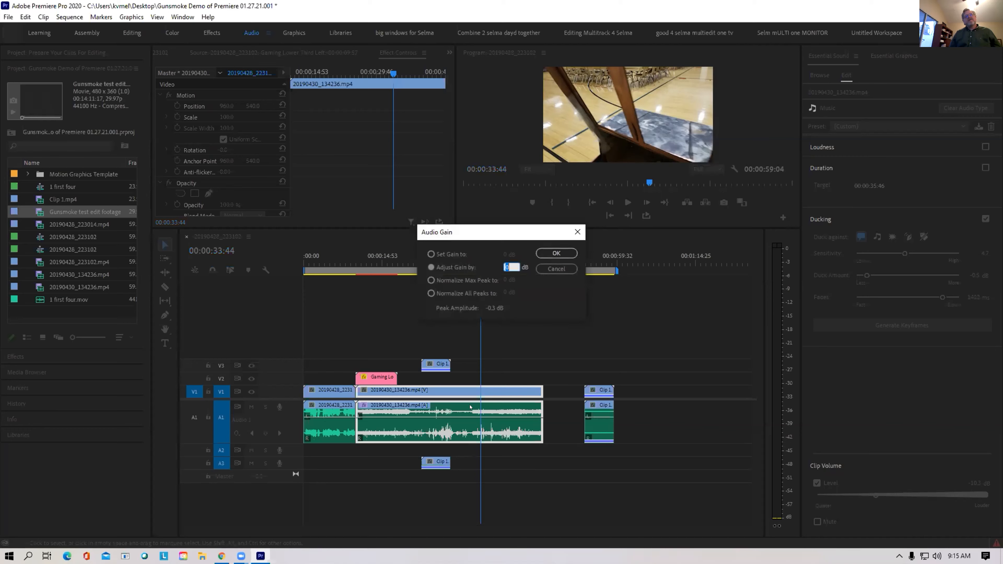
{"action": "left_click", "coordinate": [556, 269]}
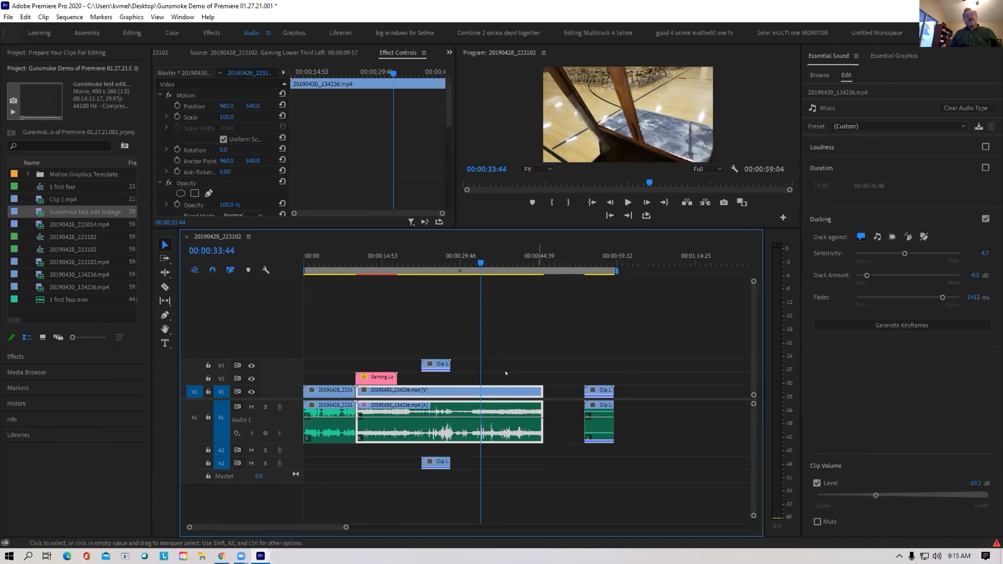
Normalize all peaks of the A1 audio clip to 0 dB through Audio Gain
{"action": "right_click", "coordinate": [503, 423]}
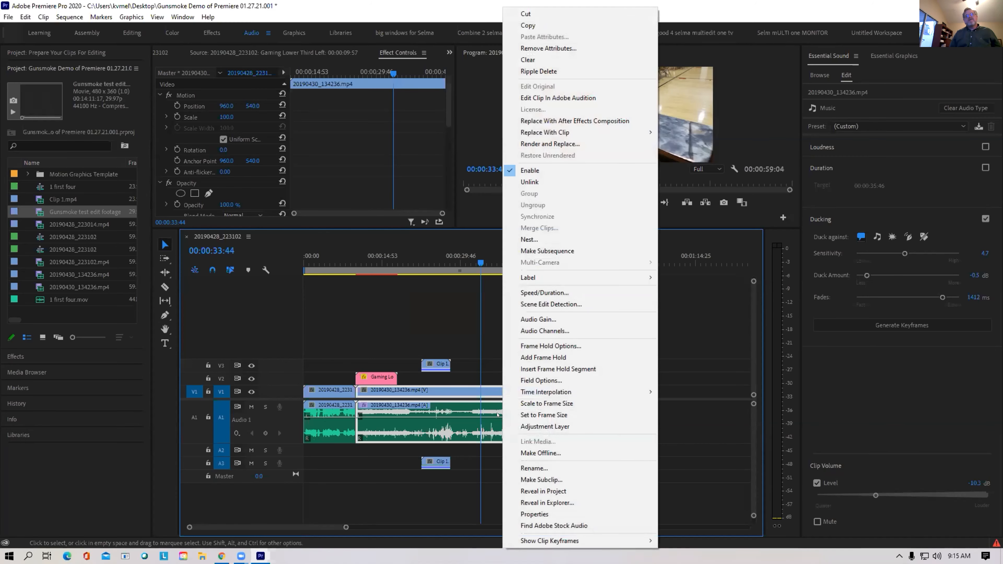
{"action": "left_click", "coordinate": [522, 320]}
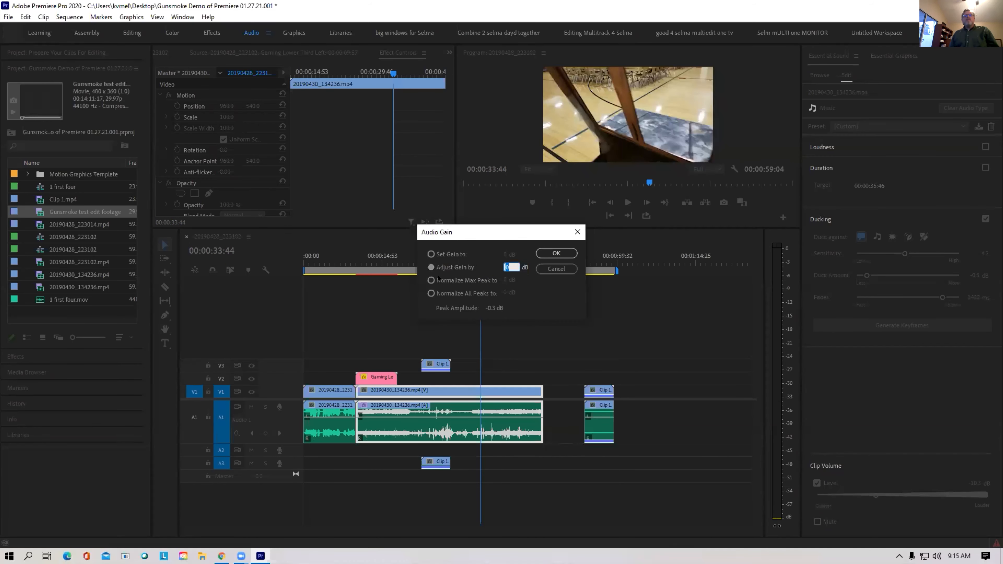
{"action": "left_click", "coordinate": [430, 293]}
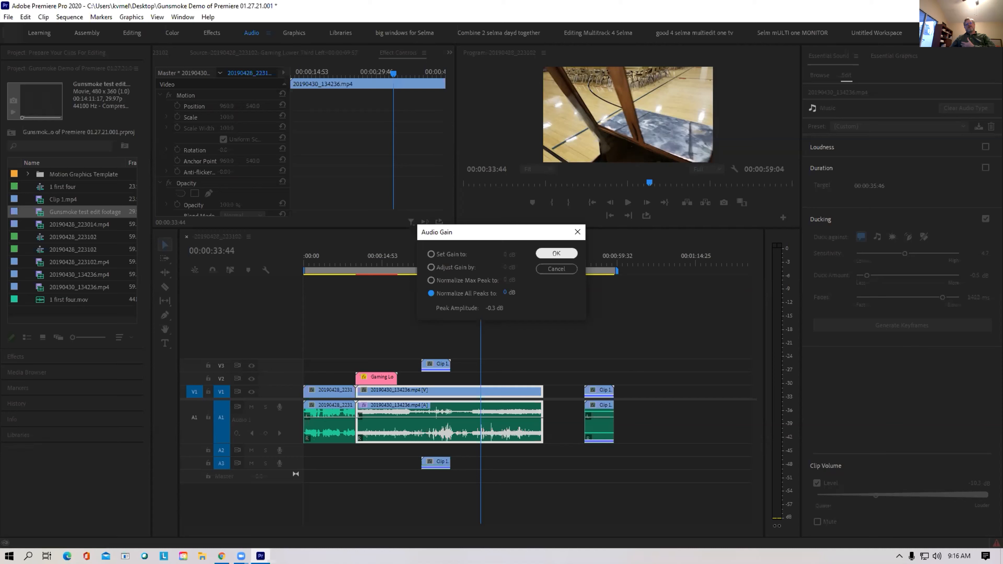
{"action": "left_click", "coordinate": [557, 254]}
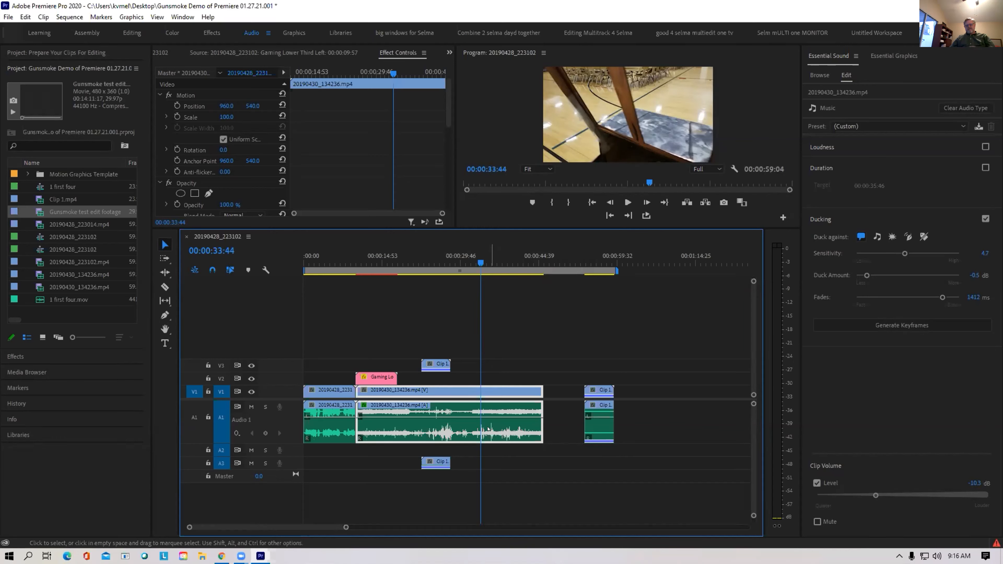
{"action": "key", "text": "equal"}
{"action": "key", "text": "equal"}
{"action": "key", "text": "equal"}
{"action": "key", "text": "equal"}
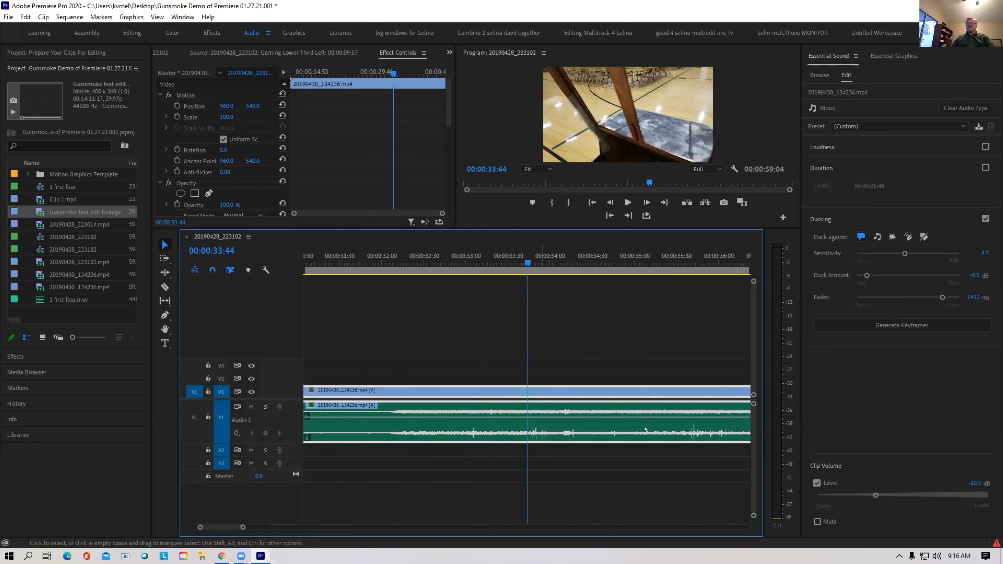
Apply another Audio Gain pass normalizing all peaks of the A1 clip to 5 dB
{"action": "key", "text": "minus"}
{"action": "key", "text": "minus"}
{"action": "key", "text": "minus"}
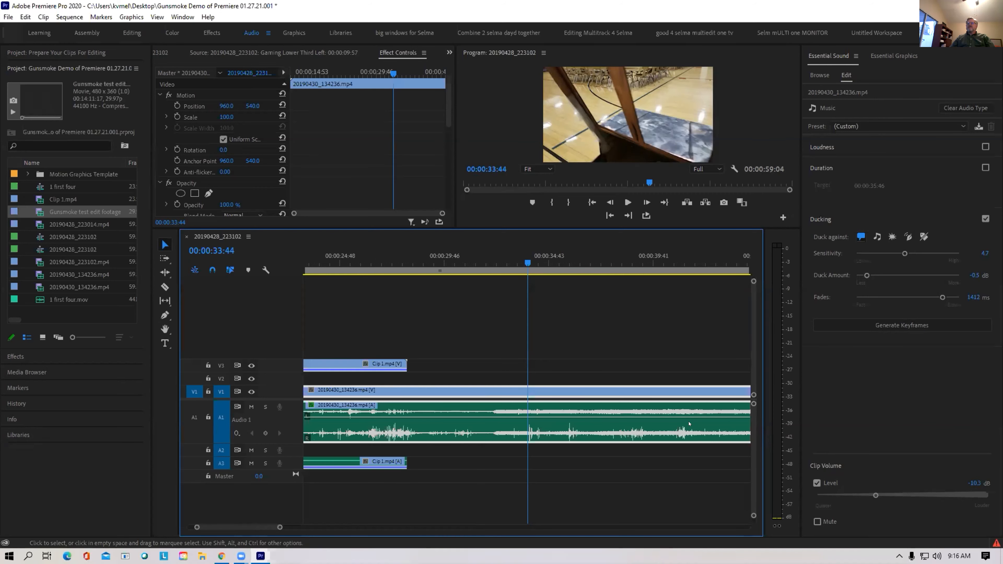
{"action": "right_click", "coordinate": [439, 419]}
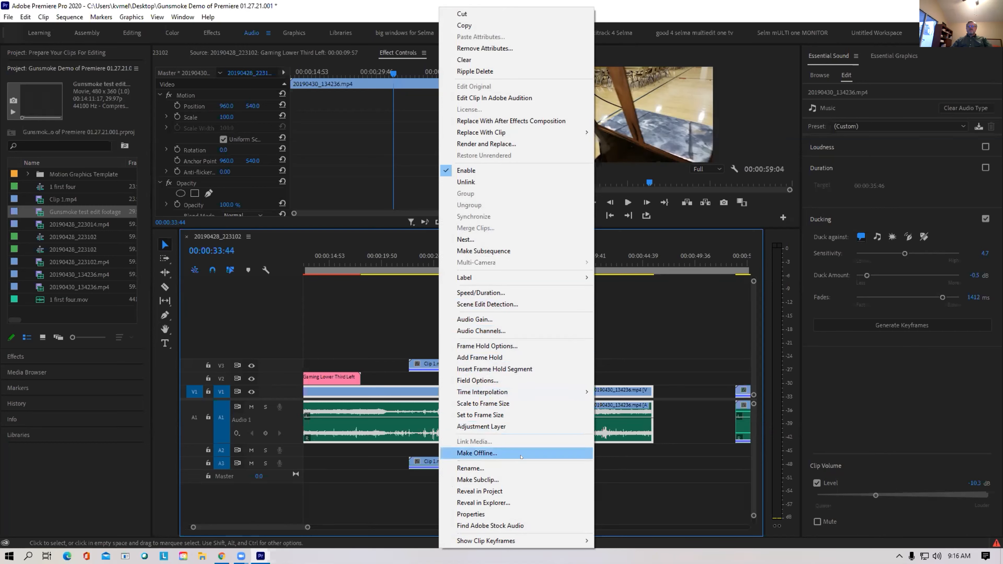
{"action": "left_click", "coordinate": [489, 320]}
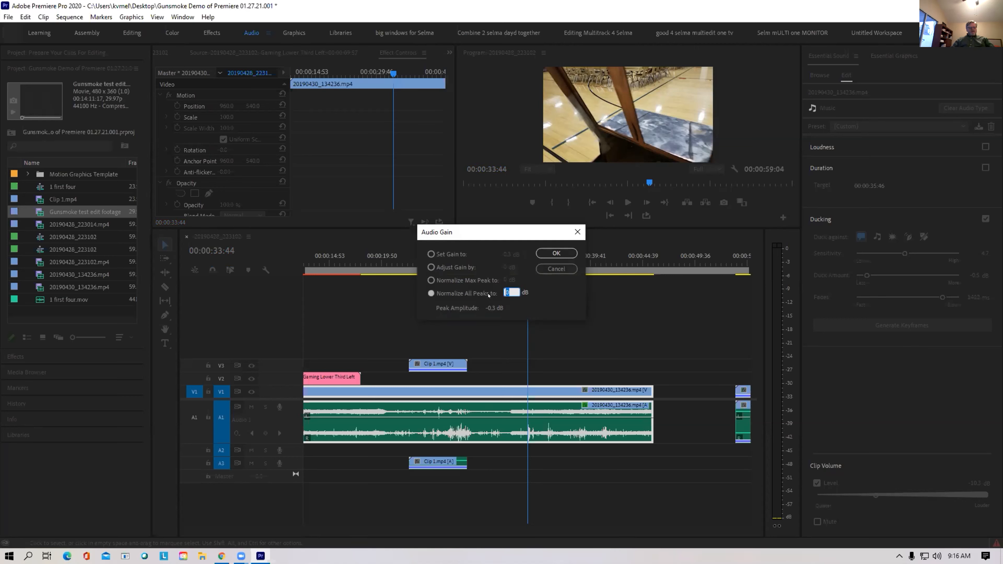
{"action": "type", "text": "5"}
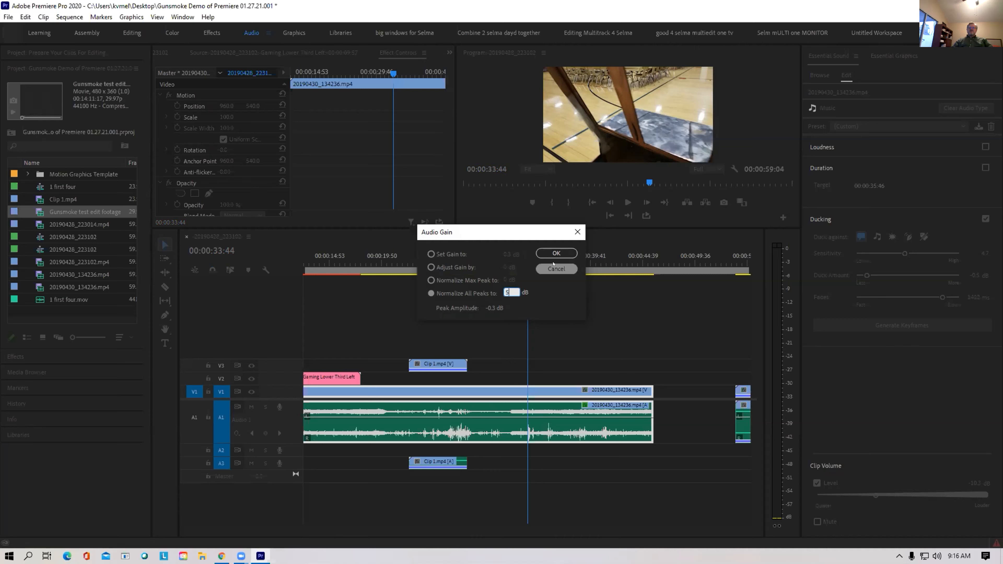
{"action": "left_click", "coordinate": [556, 253]}
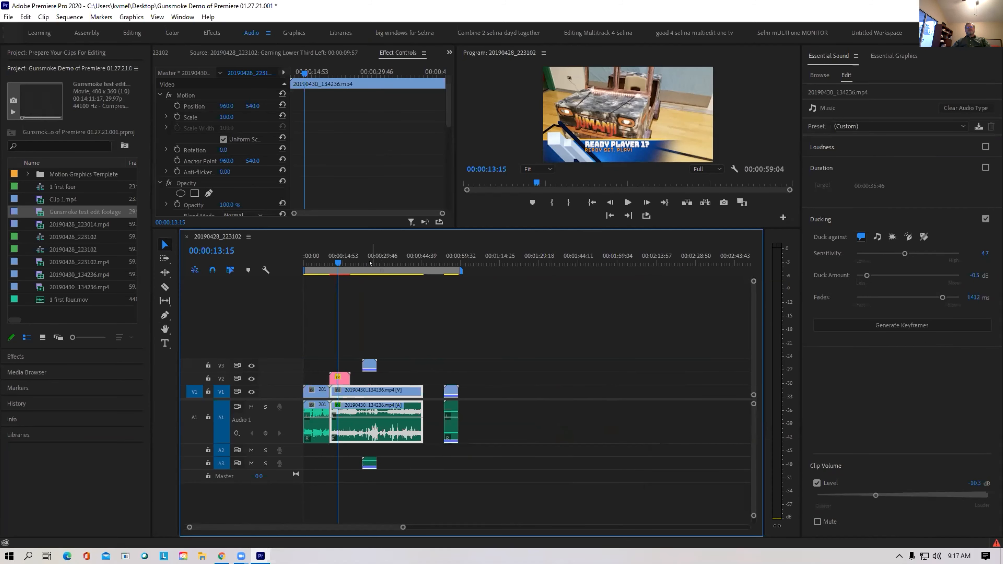
Scrub back through the sequence and reconfirm the Audio Gain dialog
{"action": "left_click_drag", "start_coordinate": [370, 262], "coordinate": [354, 262]}
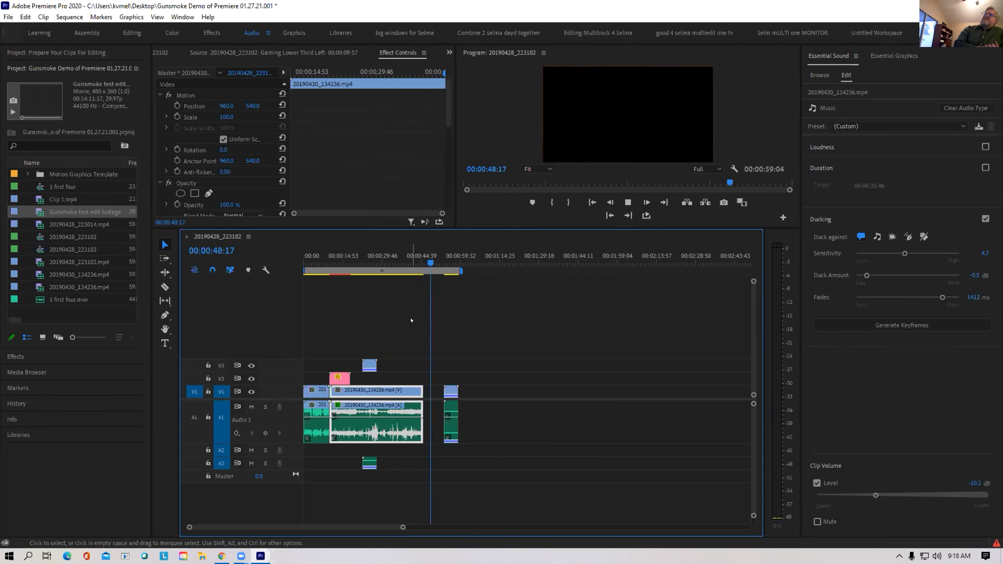
{"action": "key", "text": "g"}
{"action": "left_click", "coordinate": [547, 254]}
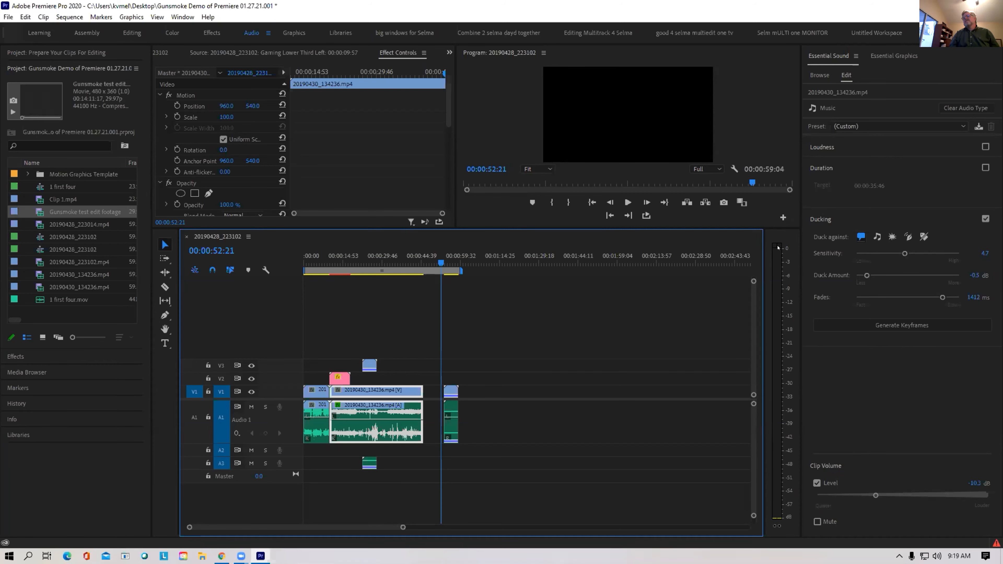
Play the sequence from 00:00:33:32, jumping back to the earlier edit
{"action": "left_click", "coordinate": [395, 263]}
{"action": "left_click_drag", "start_coordinate": [395, 263], "coordinate": [392, 263]}
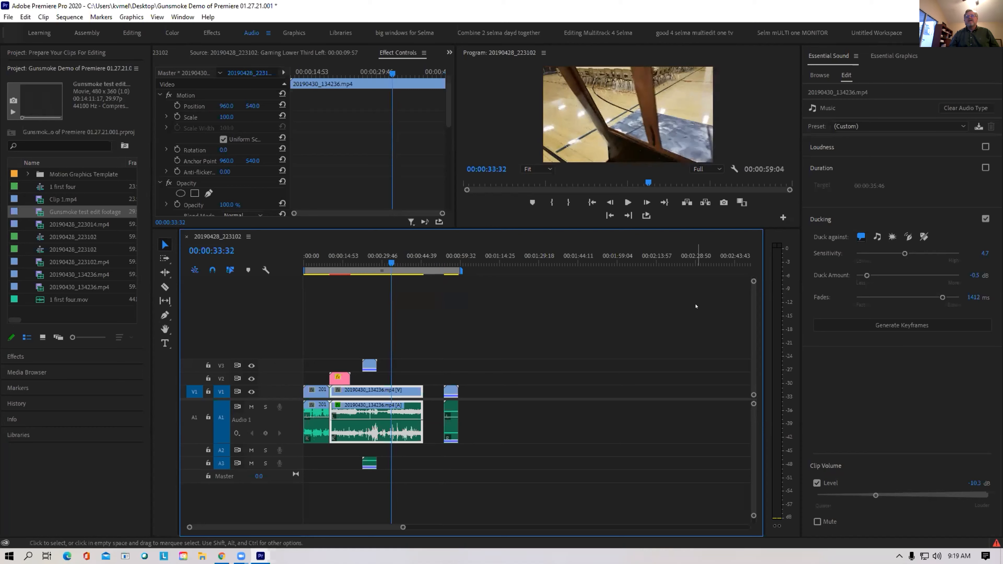
{"action": "key", "text": "space"}
{"action": "key", "text": "Up"}
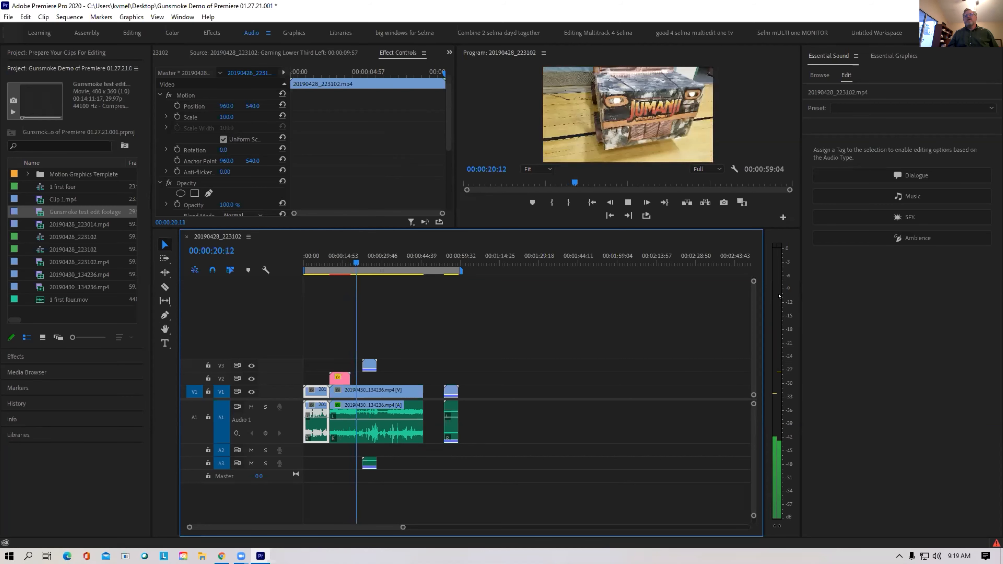
Stop playback and open the Audio Track Mixer for sequence 20190428_223102
{"action": "key", "text": "space"}
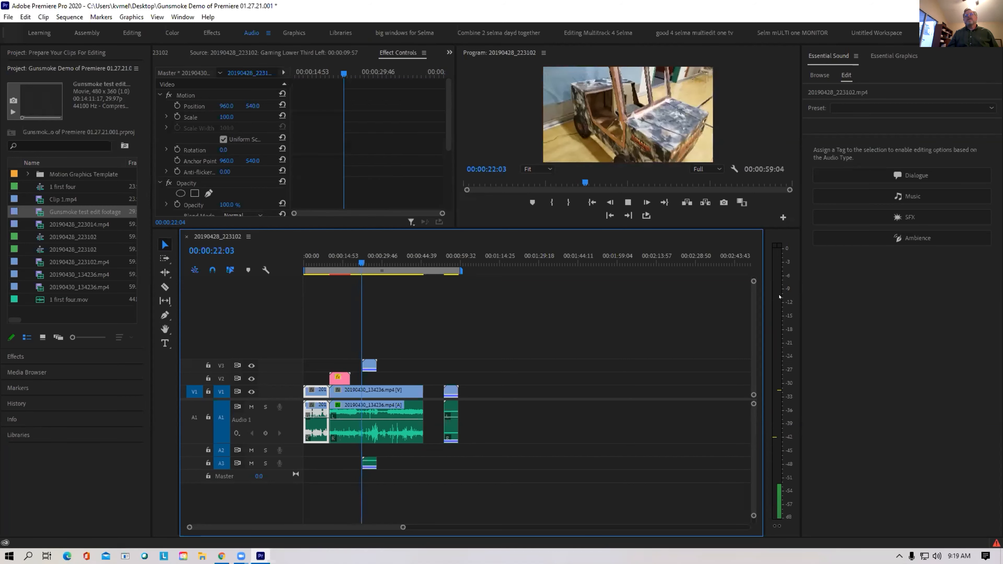
{"action": "left_click", "coordinate": [173, 15]}
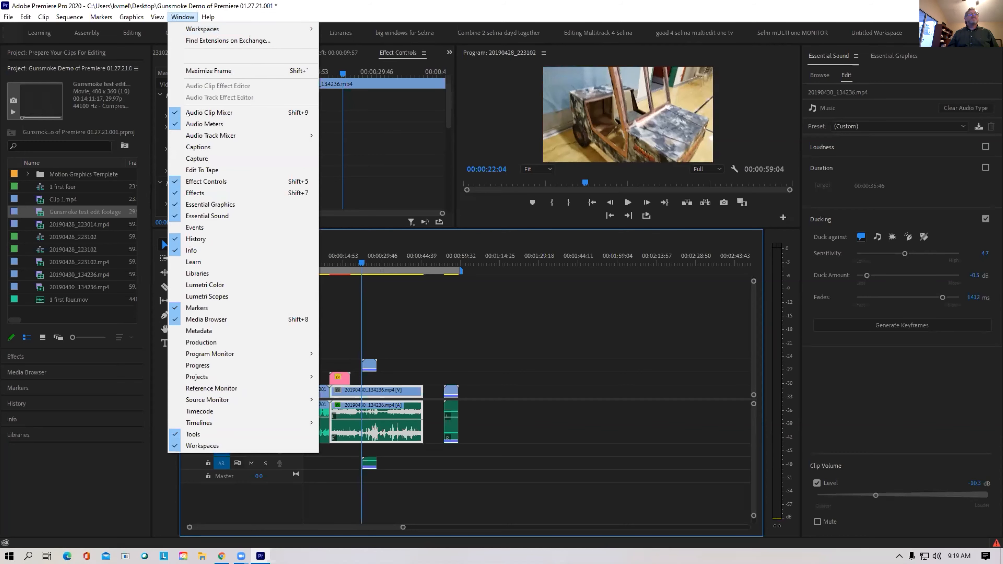
{"action": "mouse_move", "coordinate": [196, 136]}
{"action": "left_click", "coordinate": [358, 135]}
Enlarge the mixer panel wider and taller, and dismiss the project save error
{"action": "left_click_drag", "start_coordinate": [454, 136], "coordinate": [537, 136]}
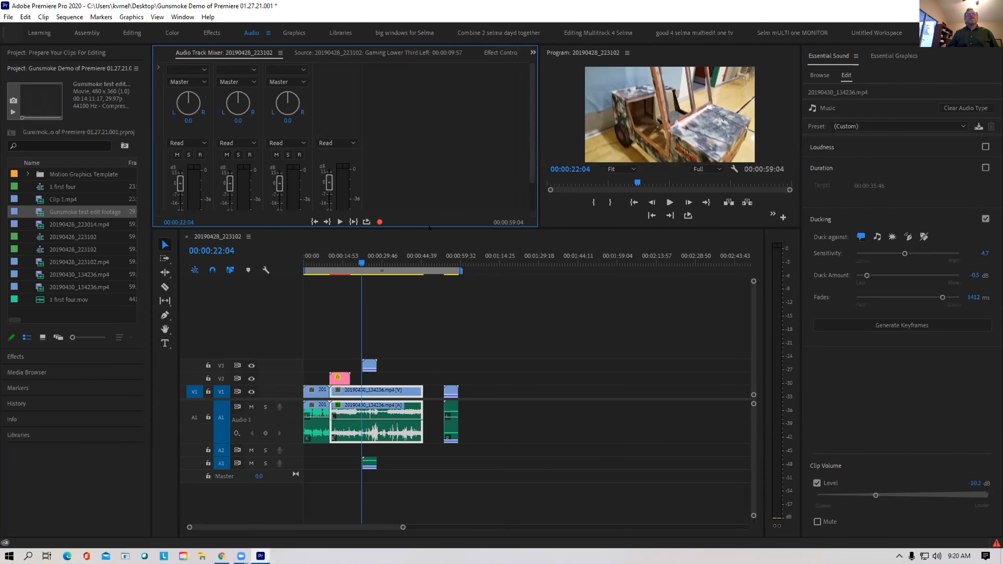
{"action": "left_click_drag", "start_coordinate": [430, 222], "coordinate": [431, 362]}
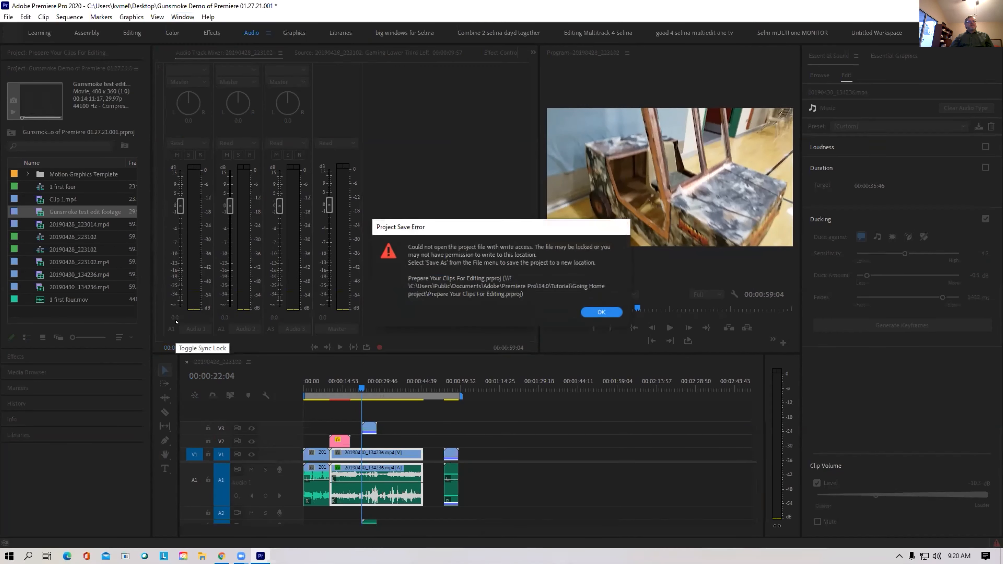
{"action": "left_click", "coordinate": [598, 313]}
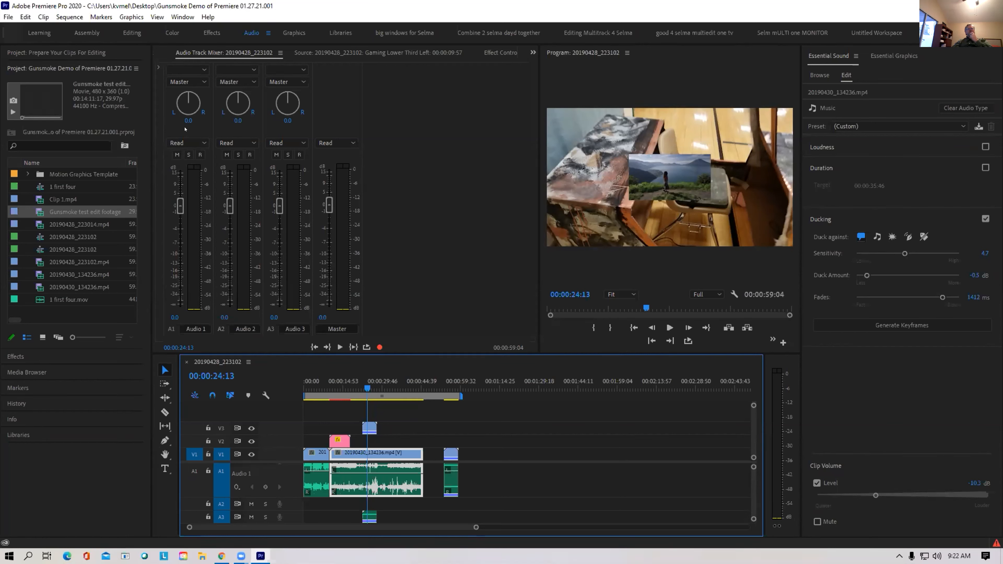
Pan Audio 1 left to -31.9 in the mixer and return the playhead to 00:00:10:07
{"action": "left_click_drag", "start_coordinate": [182, 96], "coordinate": [228, 120]}
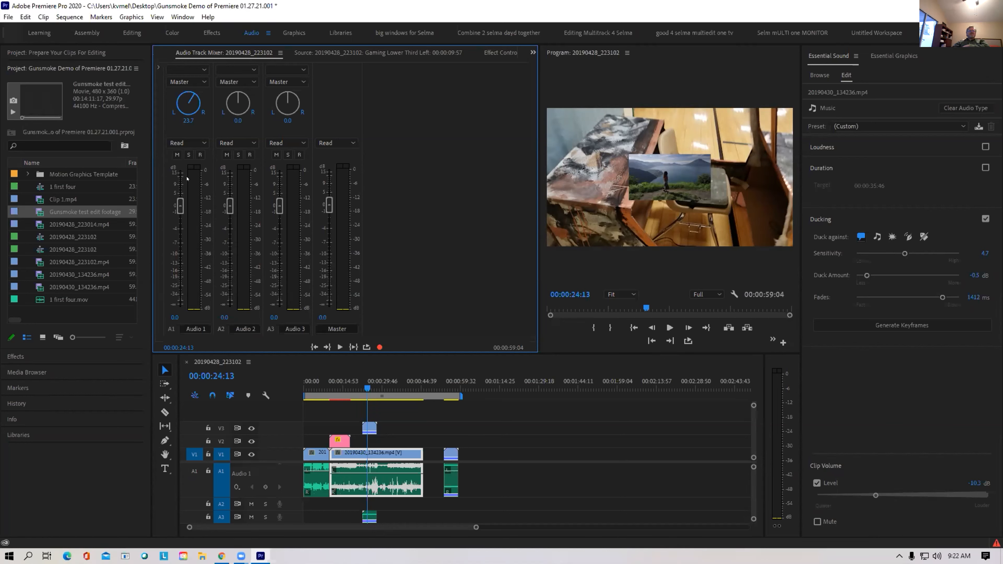
{"action": "left_click_drag", "start_coordinate": [196, 81], "coordinate": [153, 104]}
{"action": "left_click", "coordinate": [330, 388]}
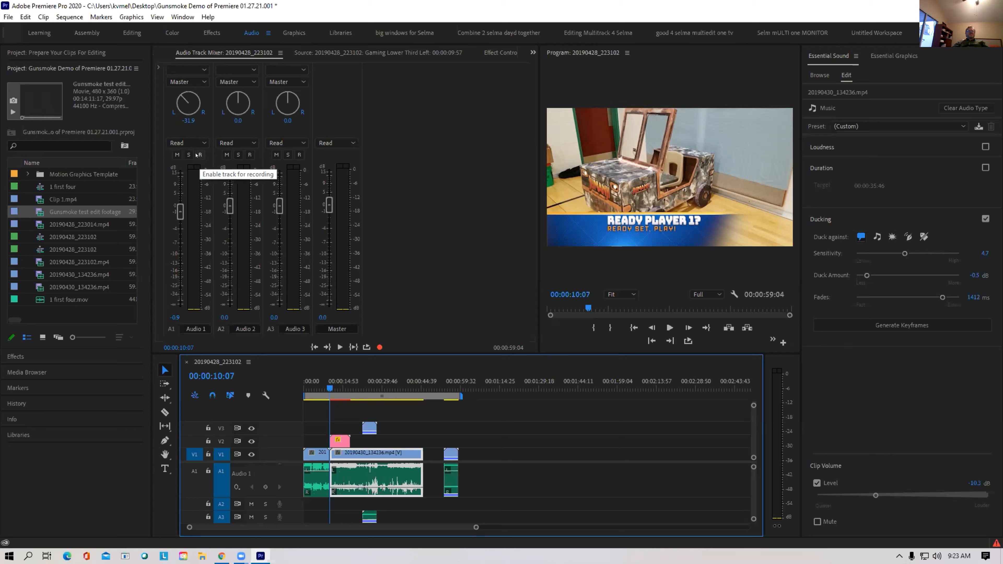
Set Audio 1's mixer automation to Touch and ride its fader to -4.5 during playback
{"action": "left_click", "coordinate": [195, 143]}
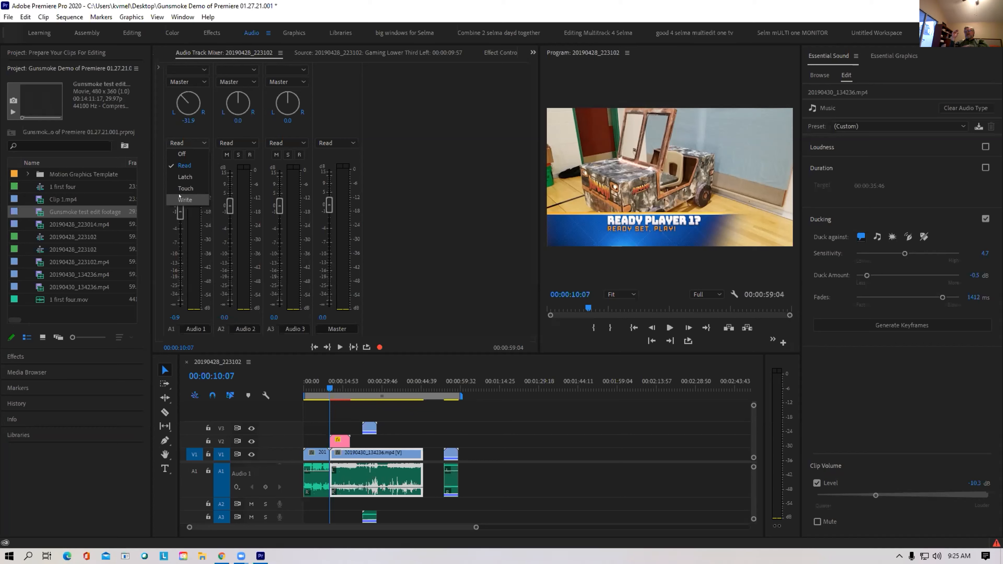
{"action": "left_click", "coordinate": [185, 165]}
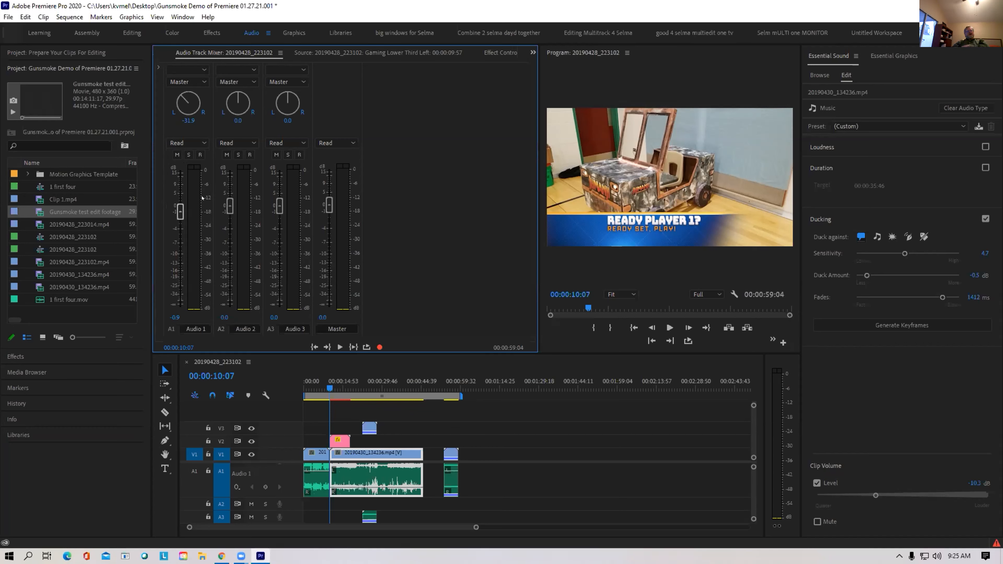
{"action": "left_click", "coordinate": [669, 328]}
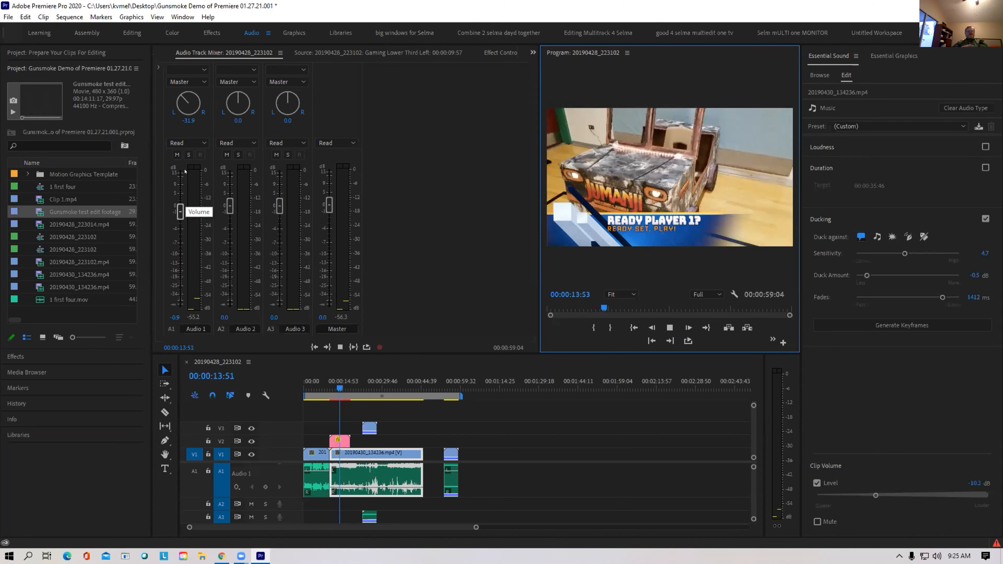
{"action": "left_click_drag", "start_coordinate": [176, 212], "coordinate": [180, 279]}
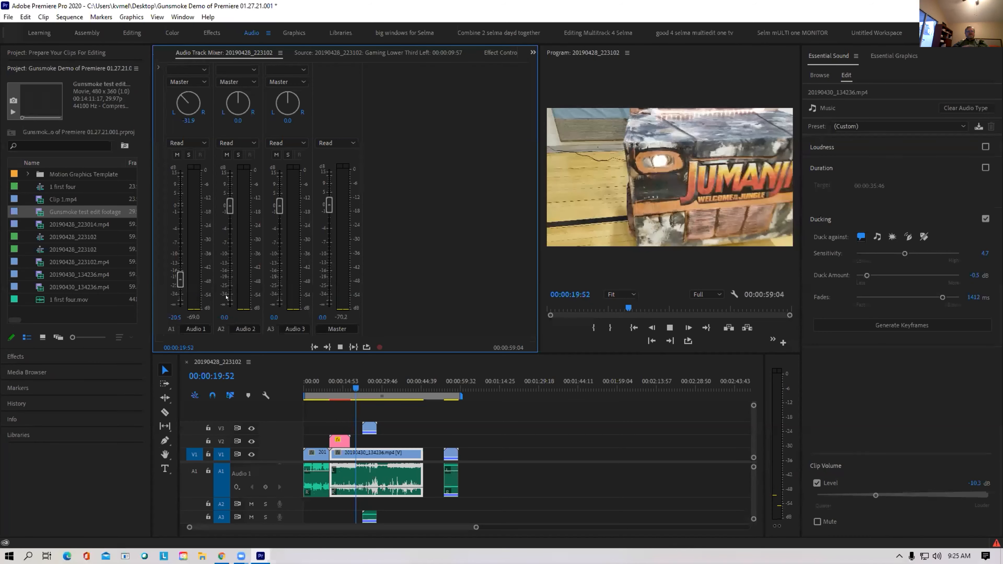
{"action": "mouse_move", "coordinate": [263, 506]}
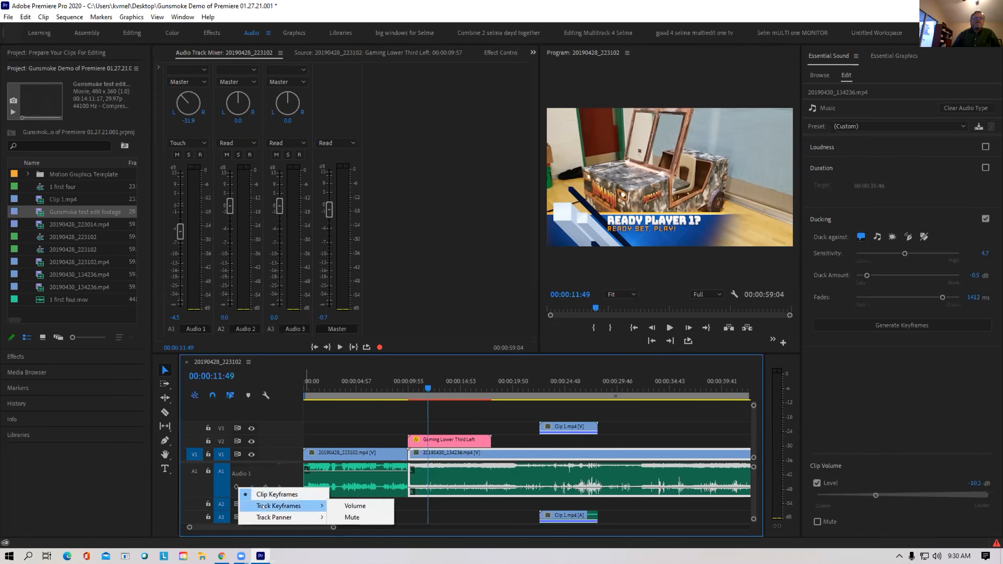
Show Audio 1's volume keyframes, record a fader ride during playback, then replay to review it
{"action": "left_click", "coordinate": [371, 505]}
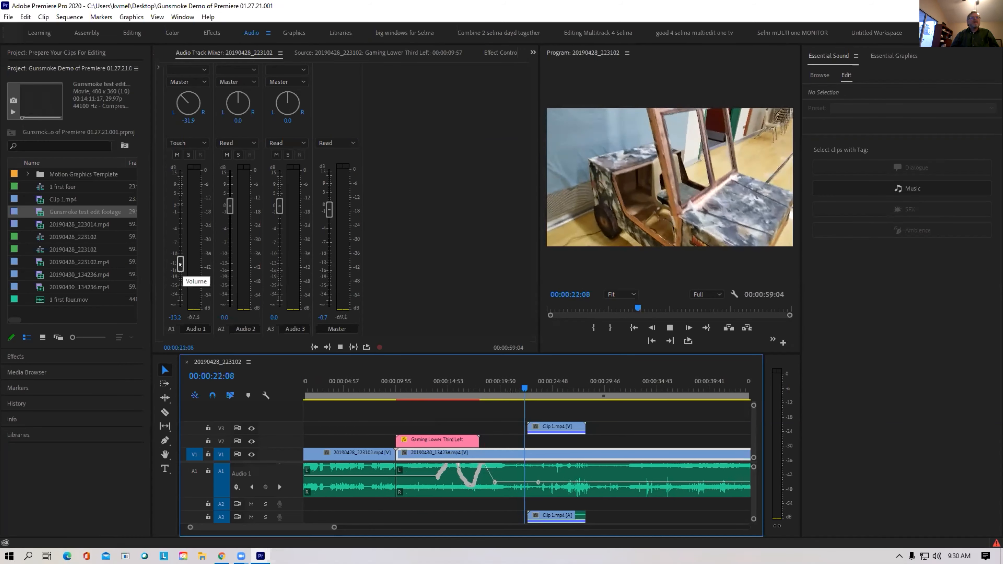
{"action": "left_click_drag", "start_coordinate": [178, 265], "coordinate": [177, 190]}
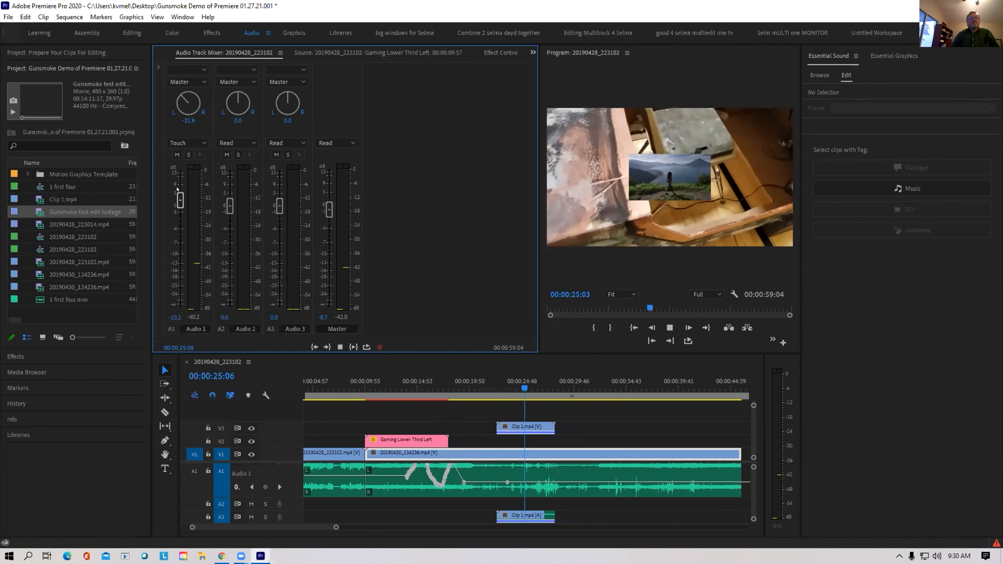
{"action": "key", "text": "space"}
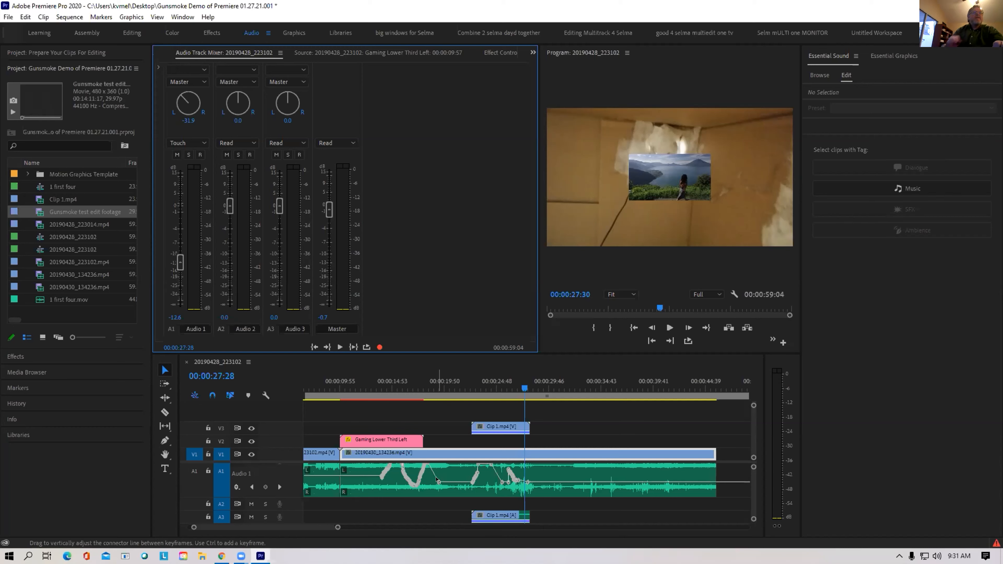
{"action": "left_click", "coordinate": [387, 394]}
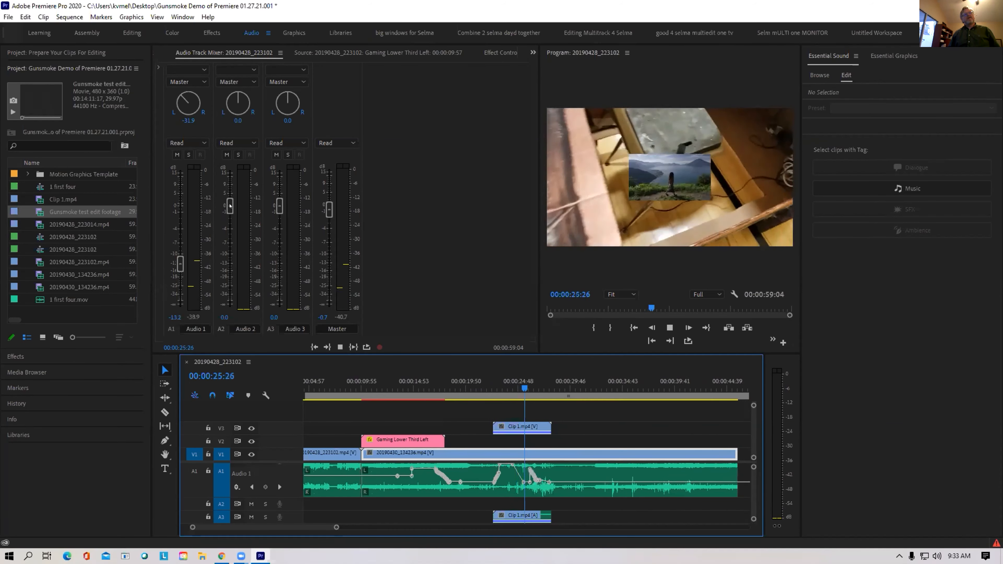
{"action": "key", "text": "space"}
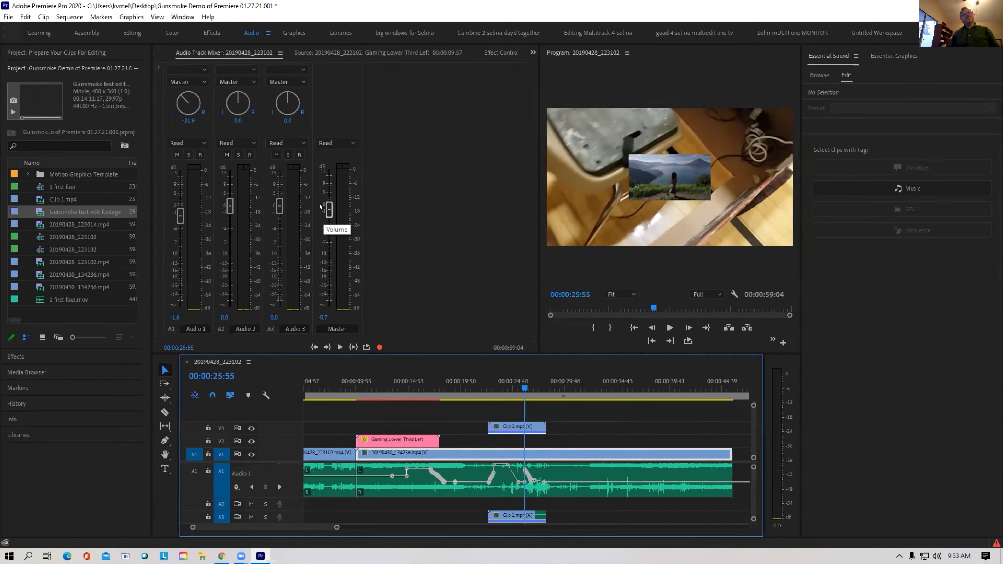
Scrub the playhead back to 00:00:12:46 and enlarge the audio tracks to show the Master track
{"action": "left_click", "coordinate": [346, 143]}
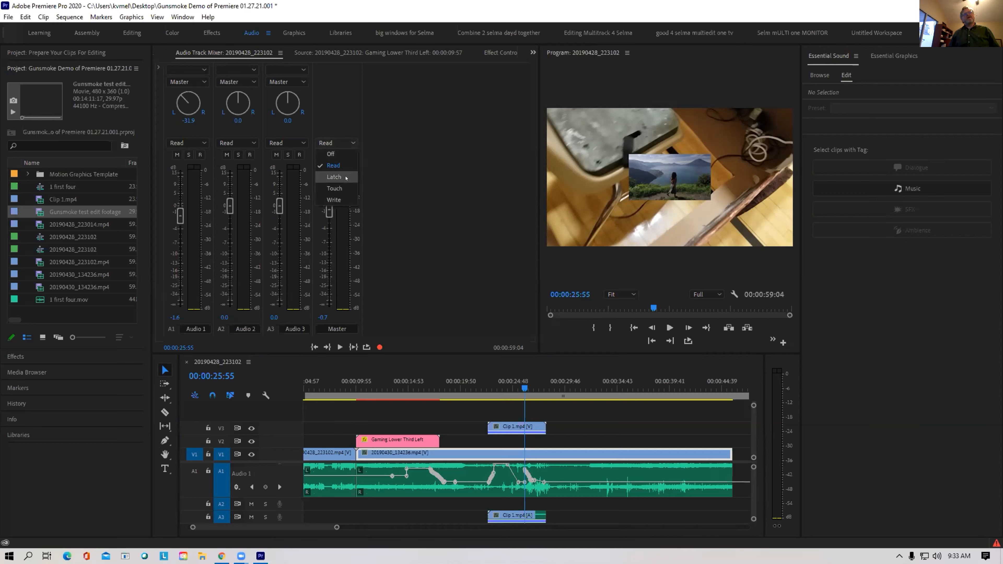
{"action": "left_click", "coordinate": [456, 172]}
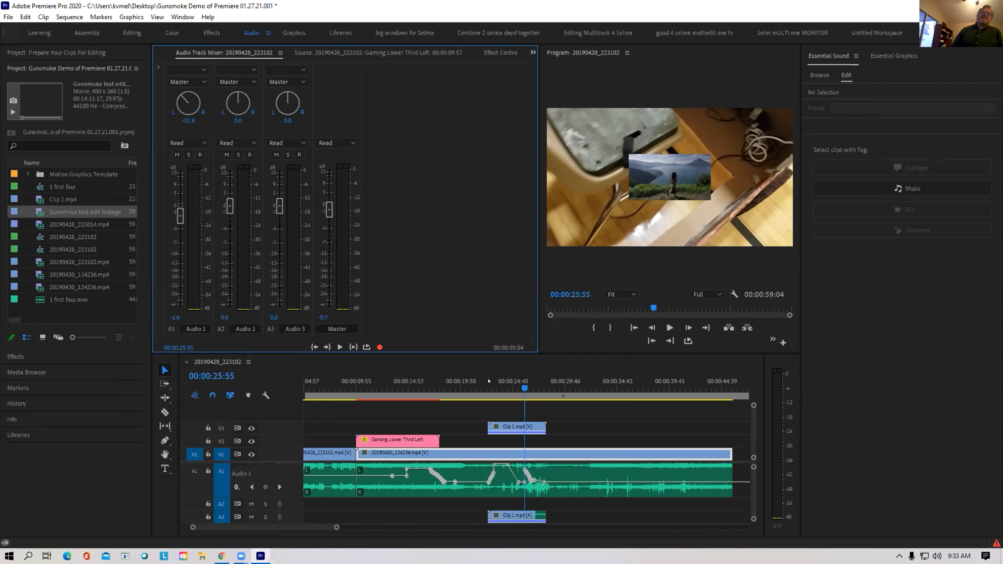
{"action": "left_click_drag", "start_coordinate": [488, 380], "coordinate": [385, 381]}
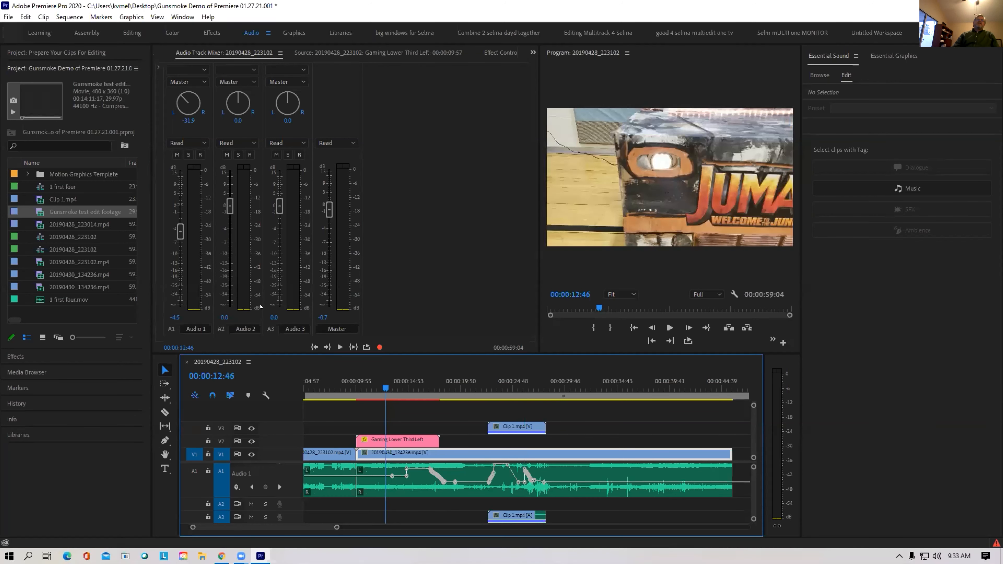
{"action": "left_click", "coordinate": [305, 320]}
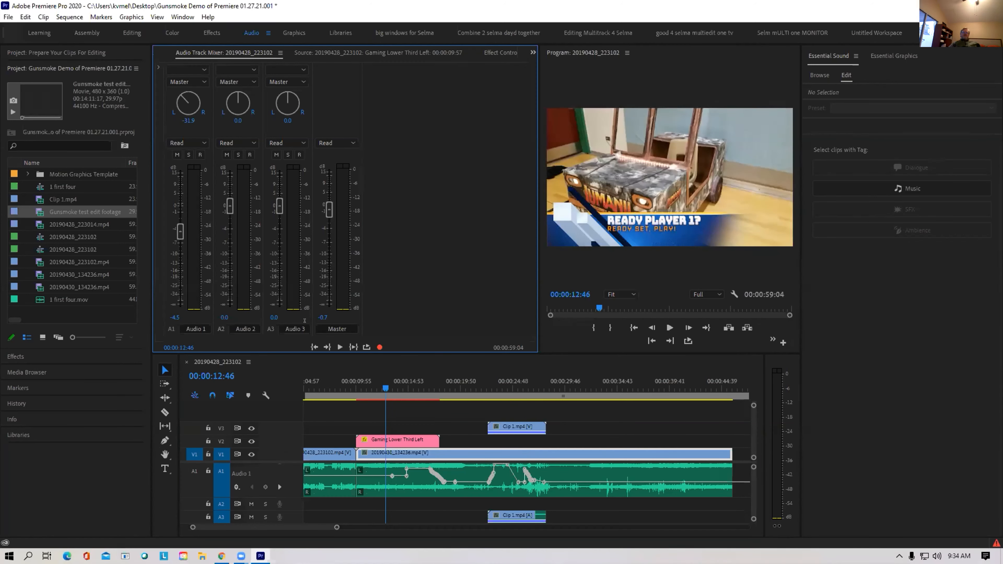
{"action": "left_click_drag", "start_coordinate": [288, 458], "coordinate": [287, 438]}
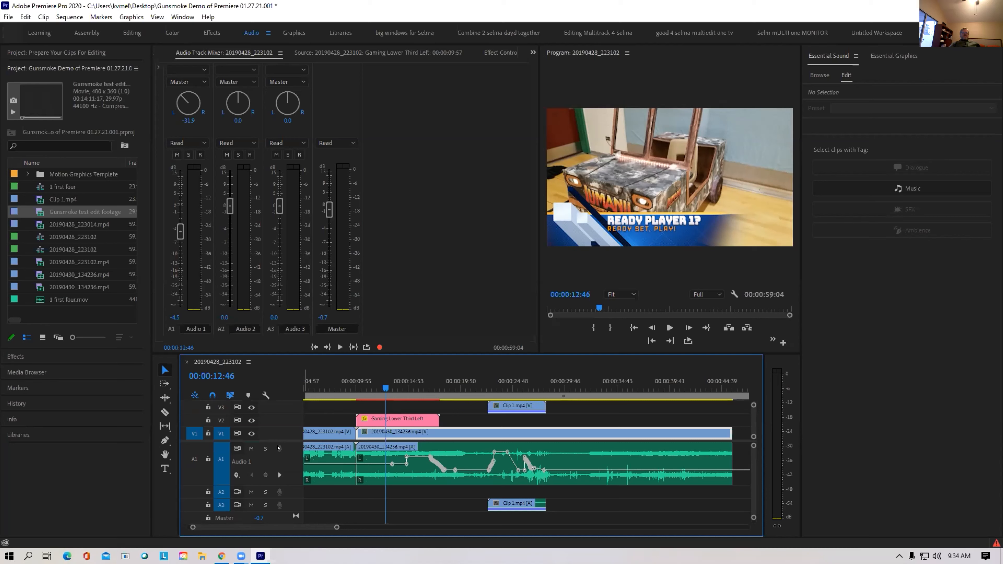
Move the playhead later and add an Audio 1 volume keyframe raised to about +8.2 dB
{"action": "left_click_drag", "start_coordinate": [385, 389], "coordinate": [576, 388]}
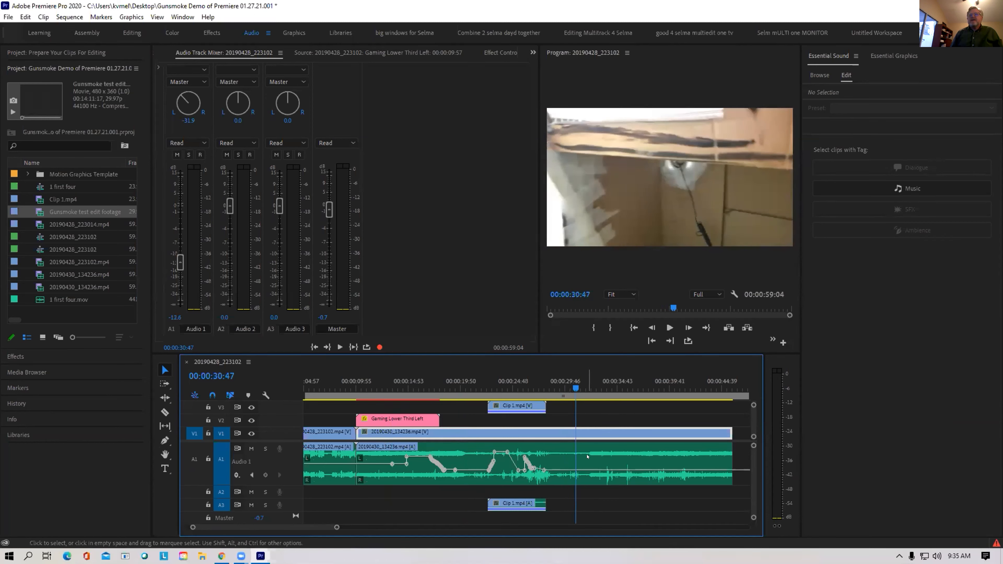
{"action": "left_click", "coordinate": [584, 471], "text": "ctrl"}
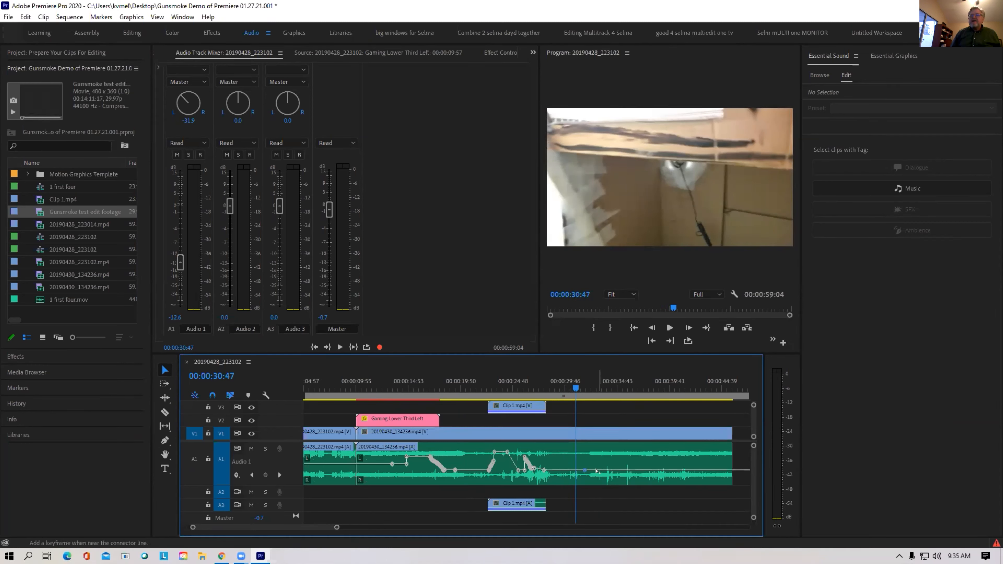
{"action": "left_click_drag", "start_coordinate": [598, 470], "coordinate": [631, 478]}
Add more Audio 1 keyframes and lift the last one into a peak near 00:00:38:07
{"action": "left_click", "coordinate": [615, 452], "text": "ctrl"}
{"action": "left_click", "coordinate": [628, 451], "text": "ctrl"}
{"action": "left_click", "coordinate": [645, 476], "text": "ctrl"}
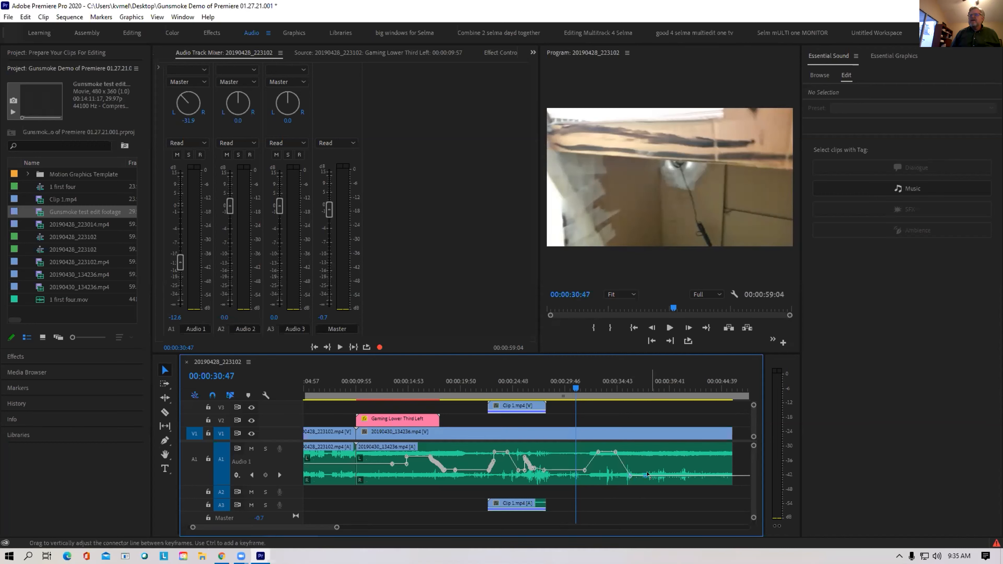
{"action": "left_click", "coordinate": [654, 474], "text": "ctrl"}
{"action": "left_click_drag", "start_coordinate": [653, 474], "coordinate": [653, 448]}
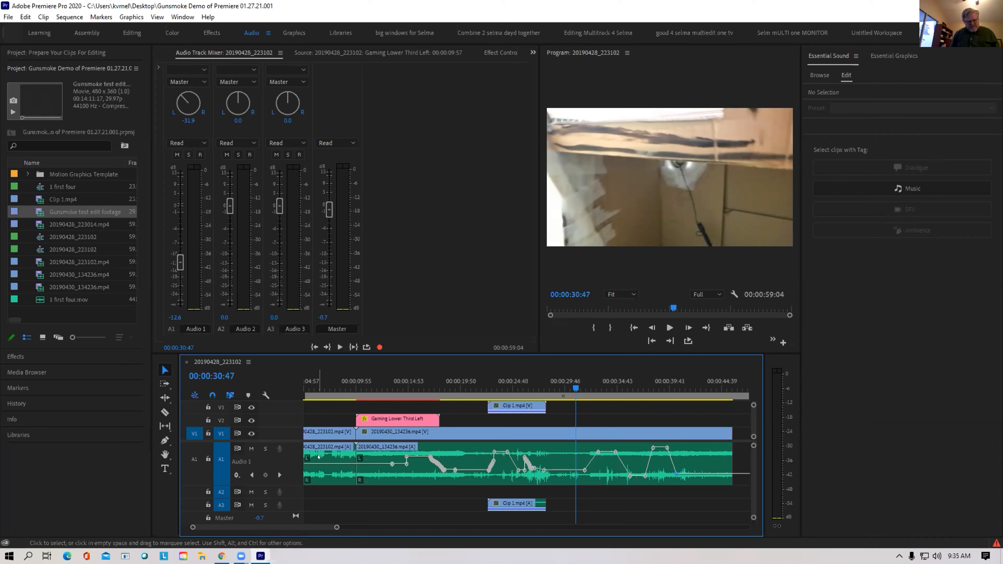
{"action": "key", "text": "p"}
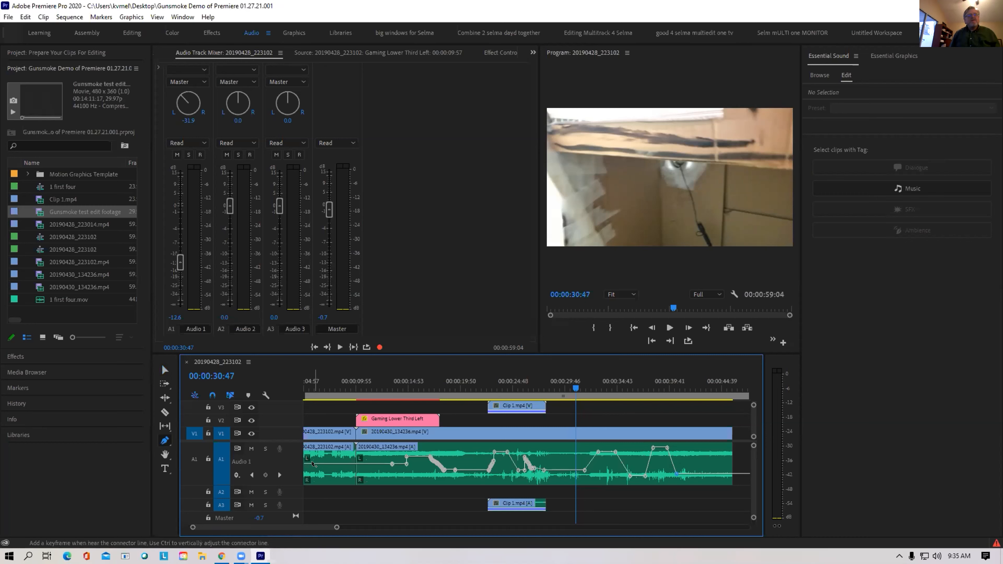
Add a volume keyframe near 00:00:06:39 and raise it to boost Audio 1
{"action": "left_click", "coordinate": [322, 465]}
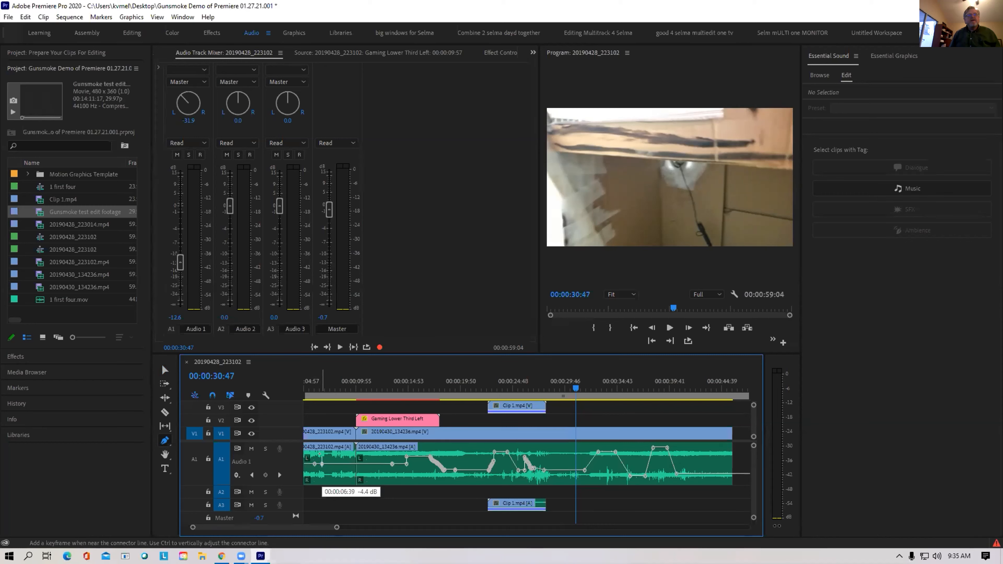
{"action": "left_click_drag", "start_coordinate": [322, 465], "coordinate": [380, 476]}
{"action": "left_click", "coordinate": [341, 460]}
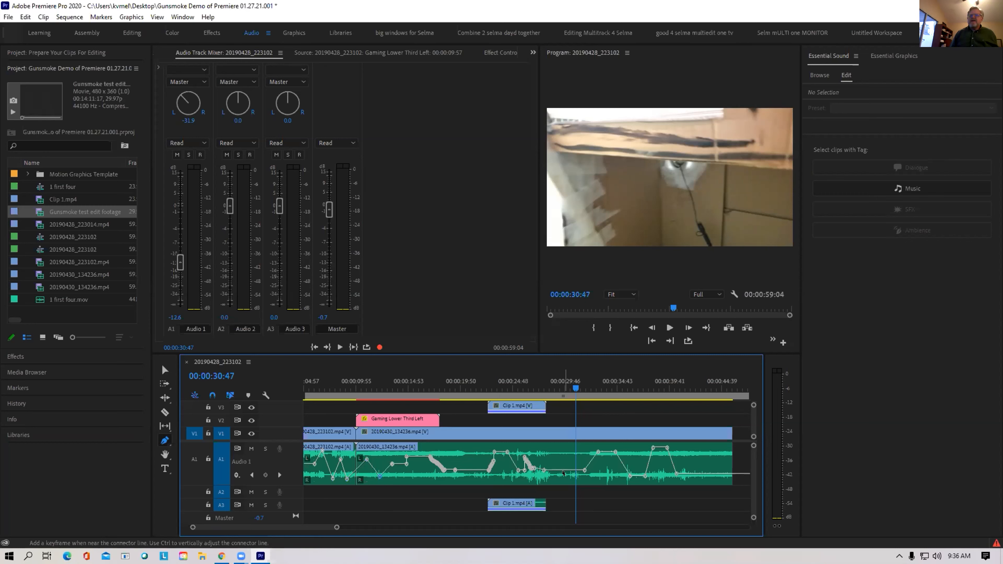
{"action": "key", "text": "v"}
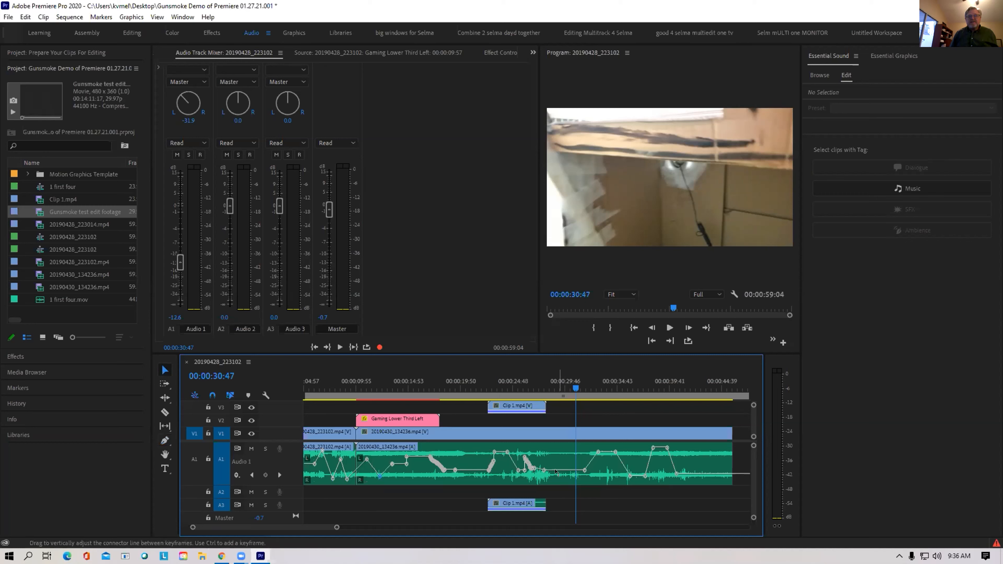
Add and raise another Audio 1 keyframe pair, then select the lower-third graphic
{"action": "left_click", "coordinate": [556, 470], "text": "ctrl"}
{"action": "left_click", "coordinate": [566, 470], "text": "ctrl"}
{"action": "left_click_drag", "start_coordinate": [565, 471], "coordinate": [554, 449]}
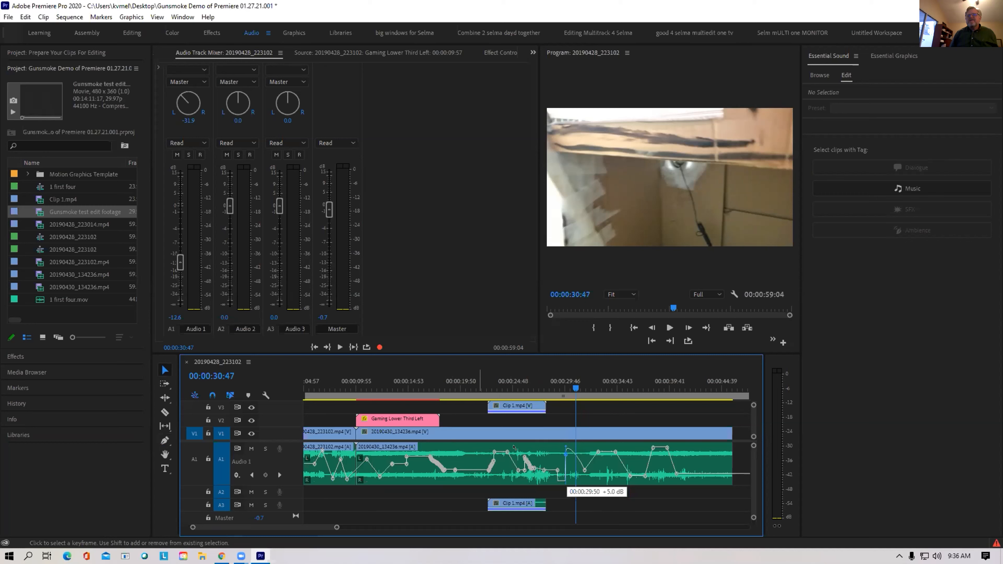
{"action": "left_click_drag", "start_coordinate": [614, 430], "coordinate": [578, 455]}
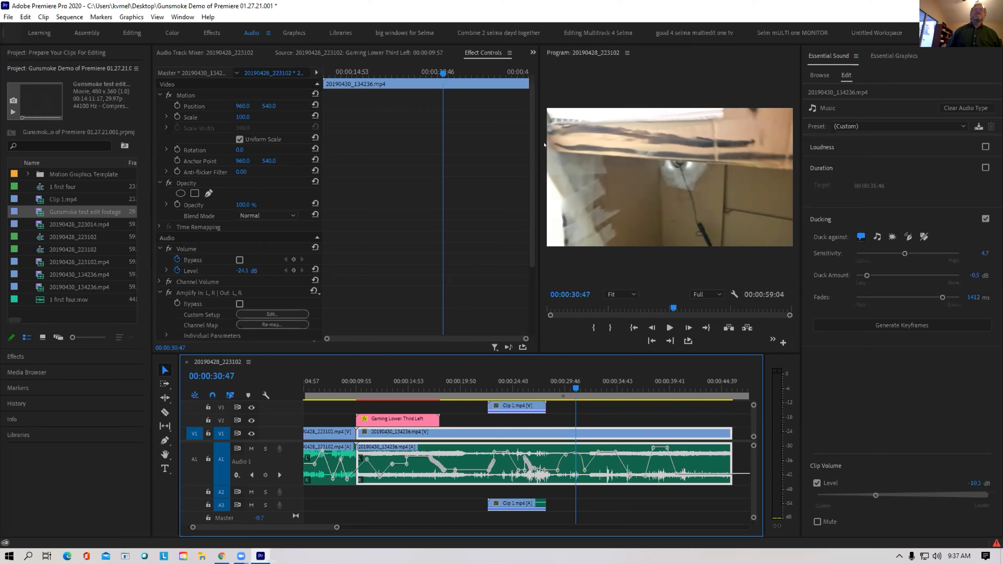
{"action": "left_click_drag", "start_coordinate": [531, 165], "coordinate": [529, 265]}
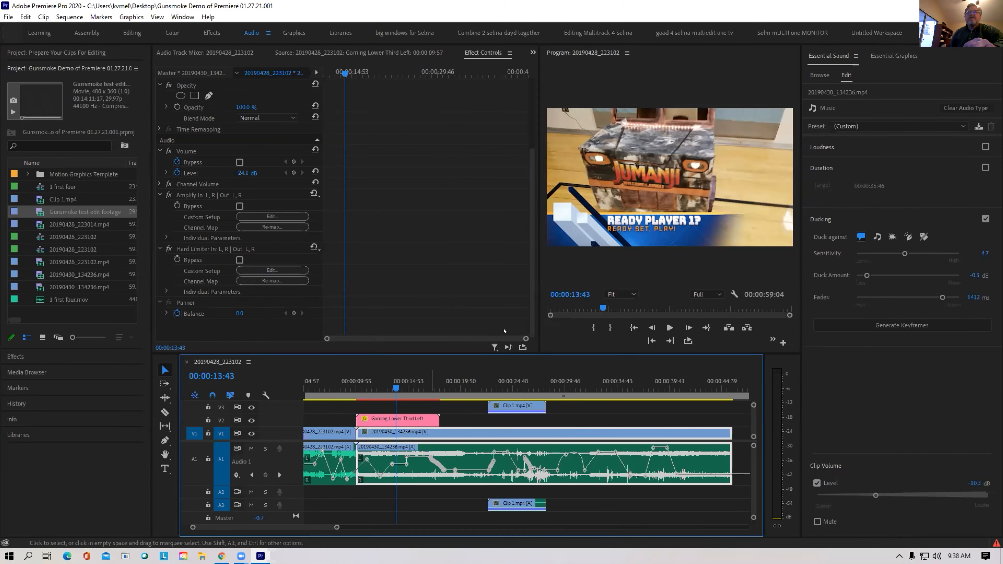
{"action": "left_click", "coordinate": [580, 246]}
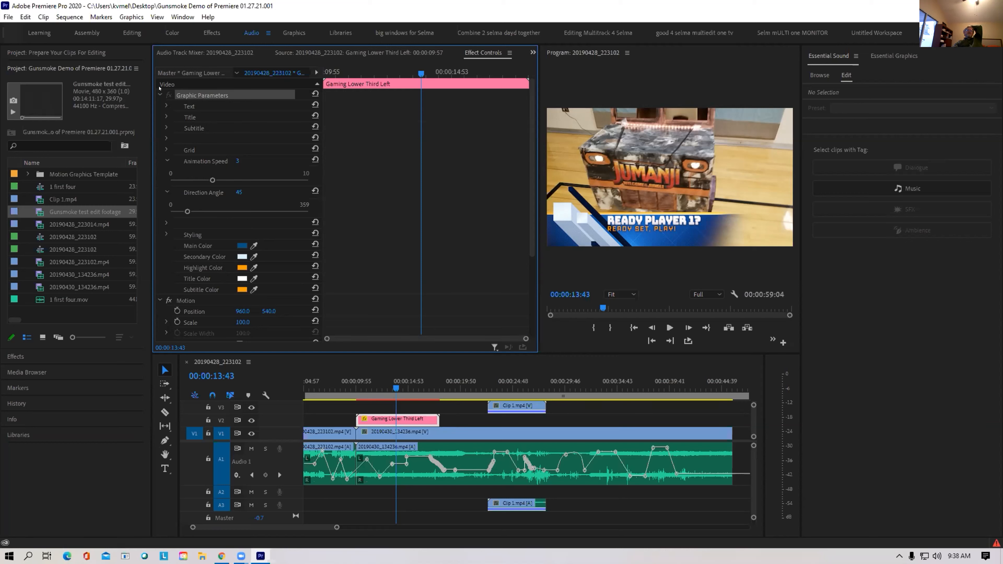
Expand the lower third's Graphic Parameters down to the Text > Title field
{"action": "left_click", "coordinate": [160, 95]}
{"action": "left_click", "coordinate": [160, 95]}
{"action": "left_click", "coordinate": [166, 105]}
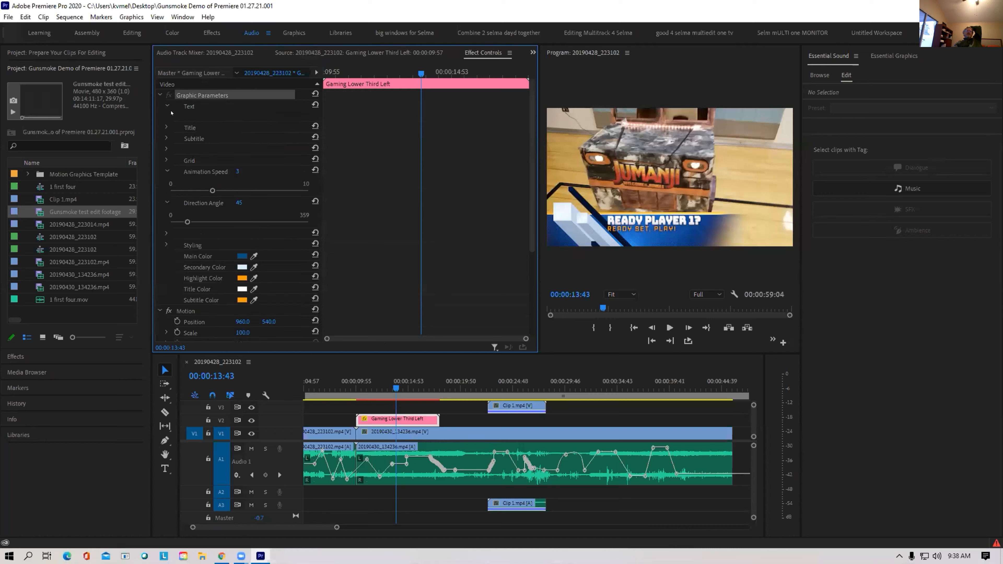
{"action": "left_click", "coordinate": [193, 106]}
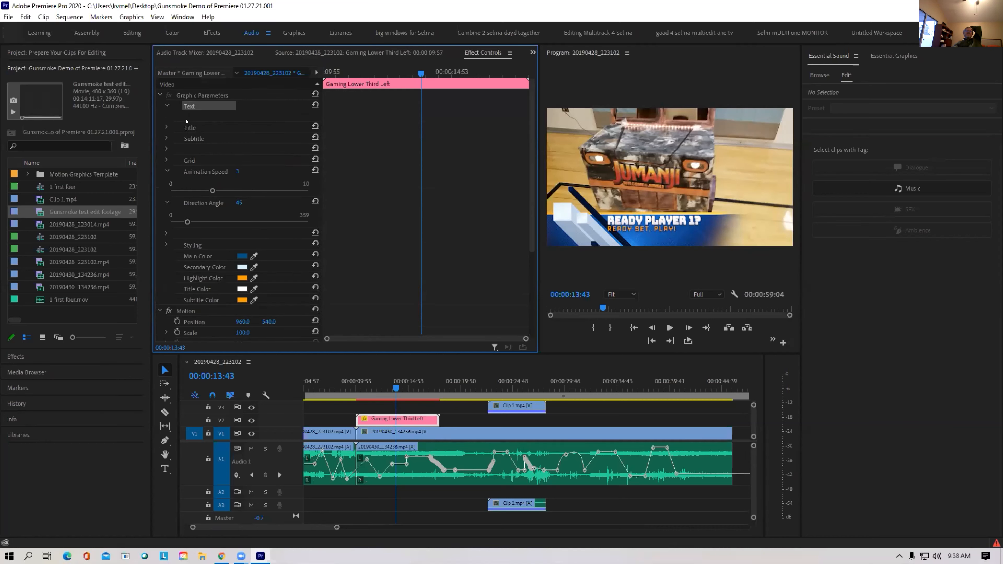
{"action": "left_click", "coordinate": [164, 127]}
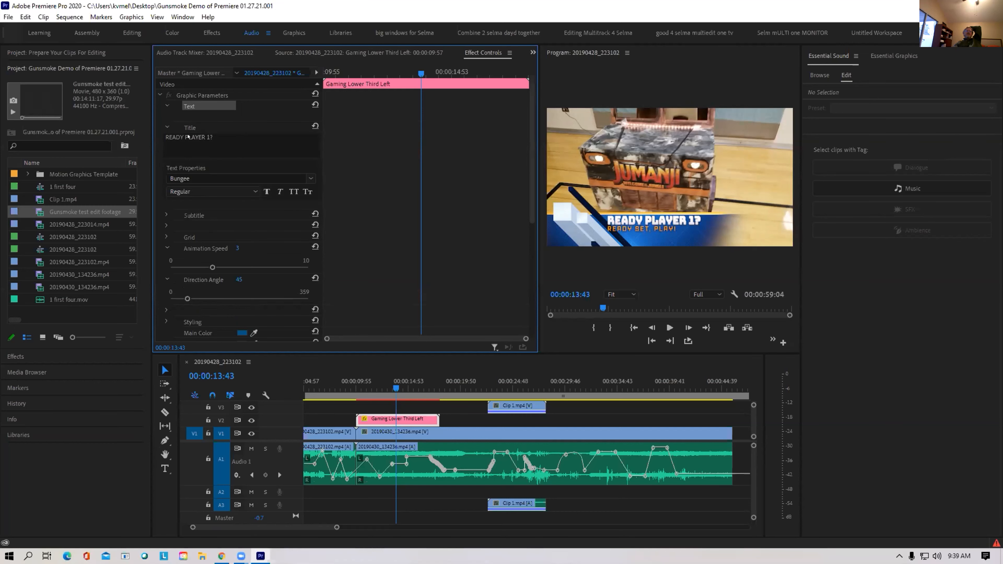
Replace the title 'READY PLAYER 1?' with 'Jumanji Car'
{"action": "left_click", "coordinate": [189, 137]}
{"action": "left_click_drag", "start_coordinate": [212, 137], "coordinate": [103, 138]}
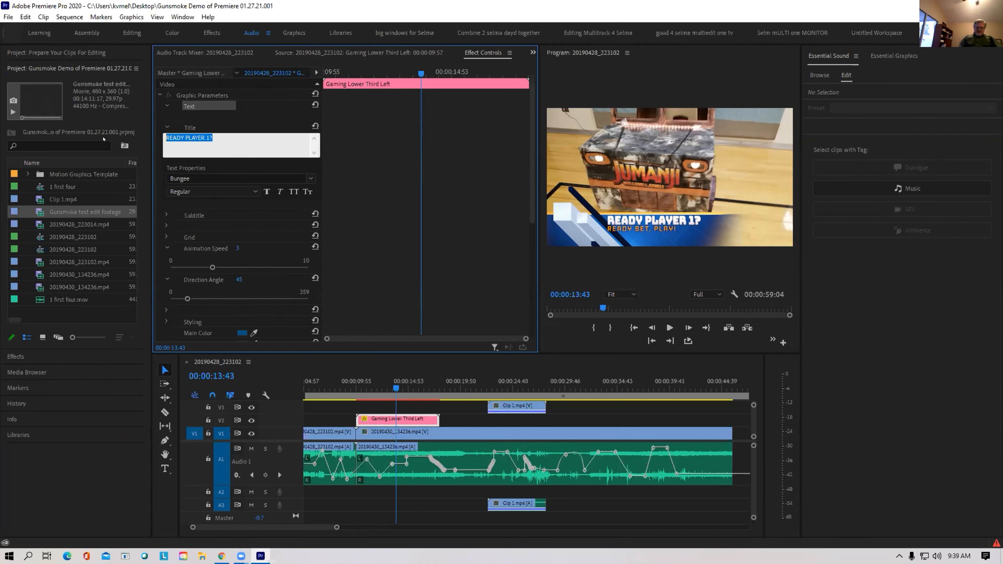
{"action": "type", "text": "Jumanji Car"}
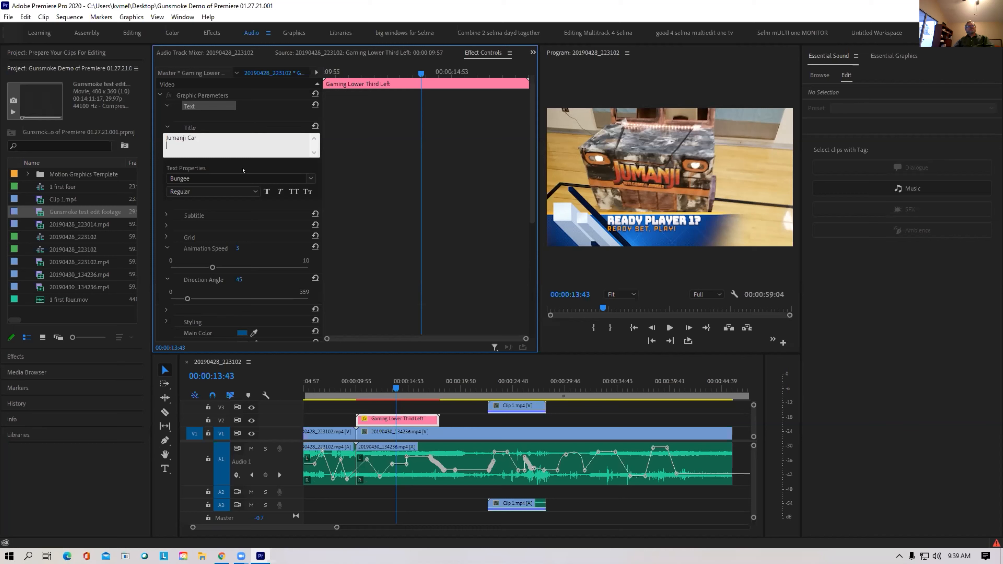
{"action": "left_click", "coordinate": [239, 169]}
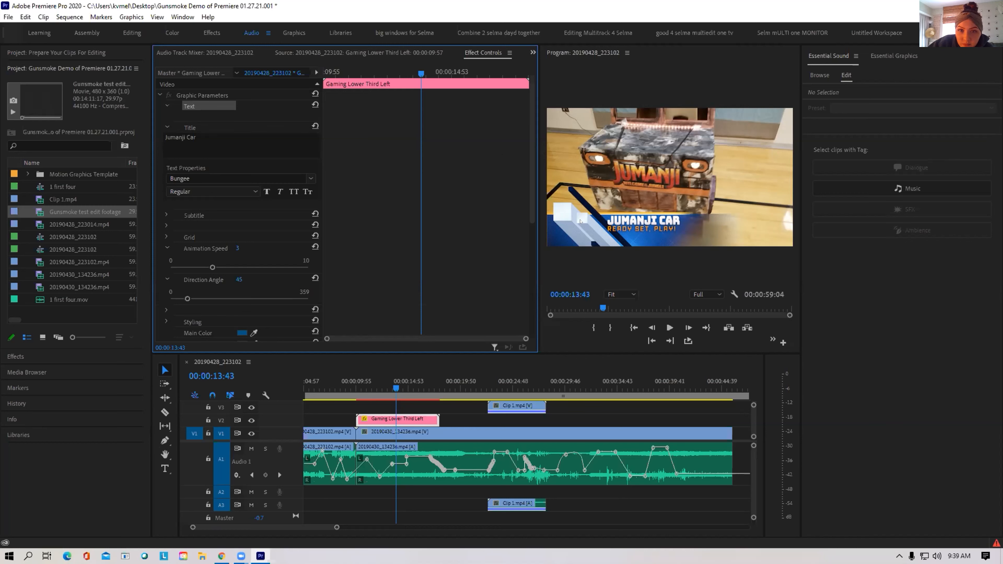
{"action": "left_click", "coordinate": [562, 225]}
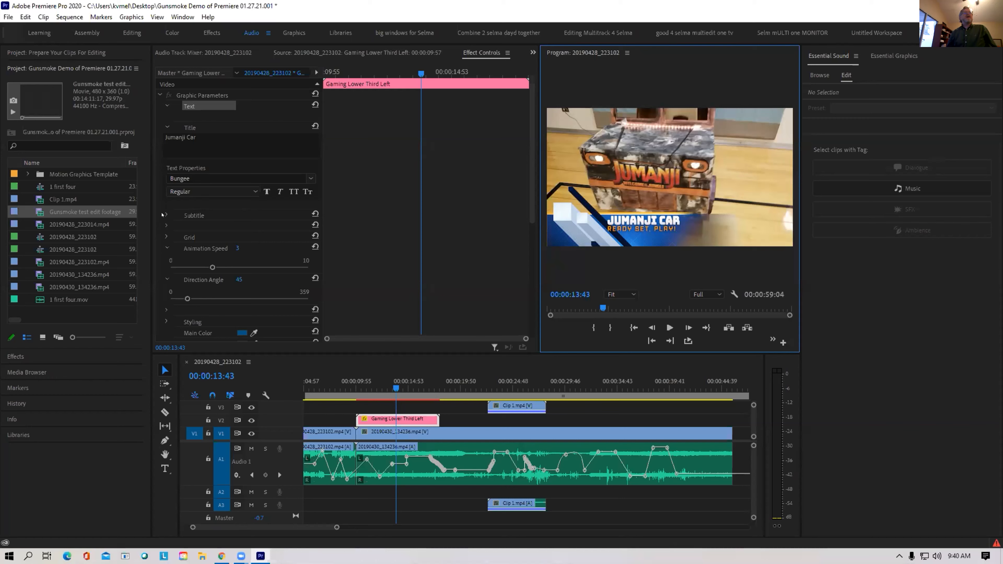
{"action": "left_click", "coordinate": [162, 214]}
{"action": "left_click", "coordinate": [165, 214]}
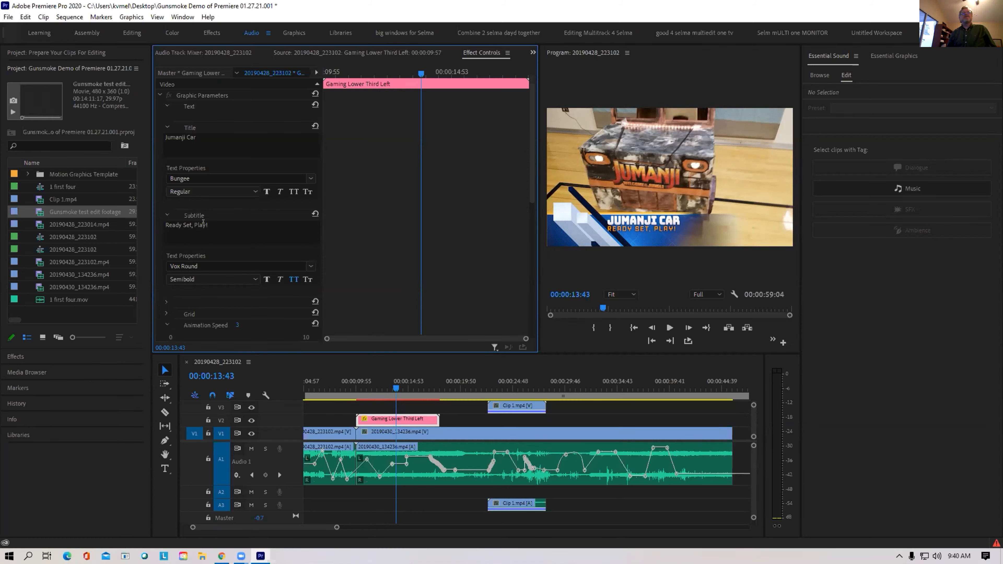
Replace the subtitle 'Ready Set, Play!' with text naming the car's owner
{"action": "left_click", "coordinate": [196, 228]}
{"action": "left_click_drag", "start_coordinate": [208, 226], "coordinate": [119, 228]}
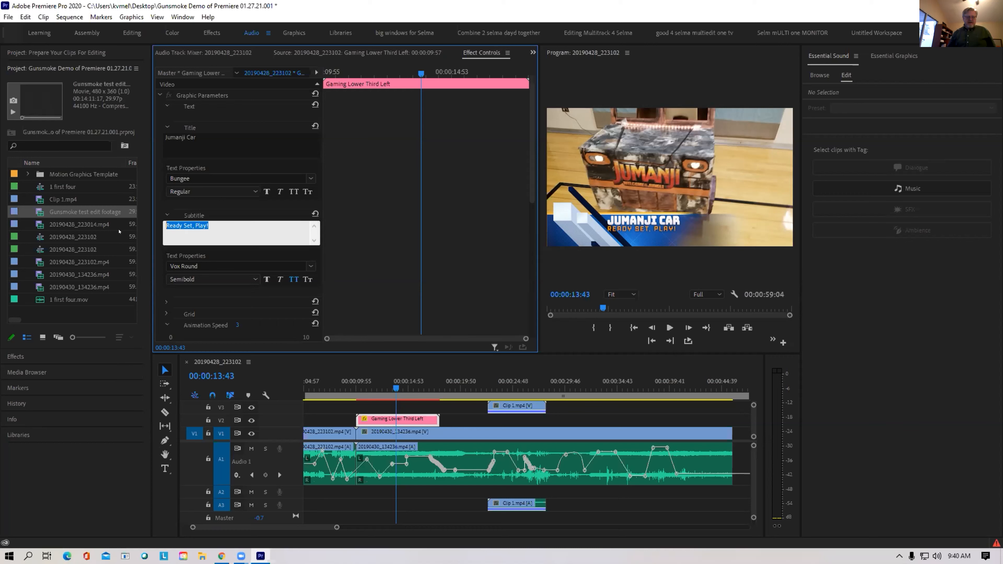
{"action": "type", "text": "Mikes Car"}
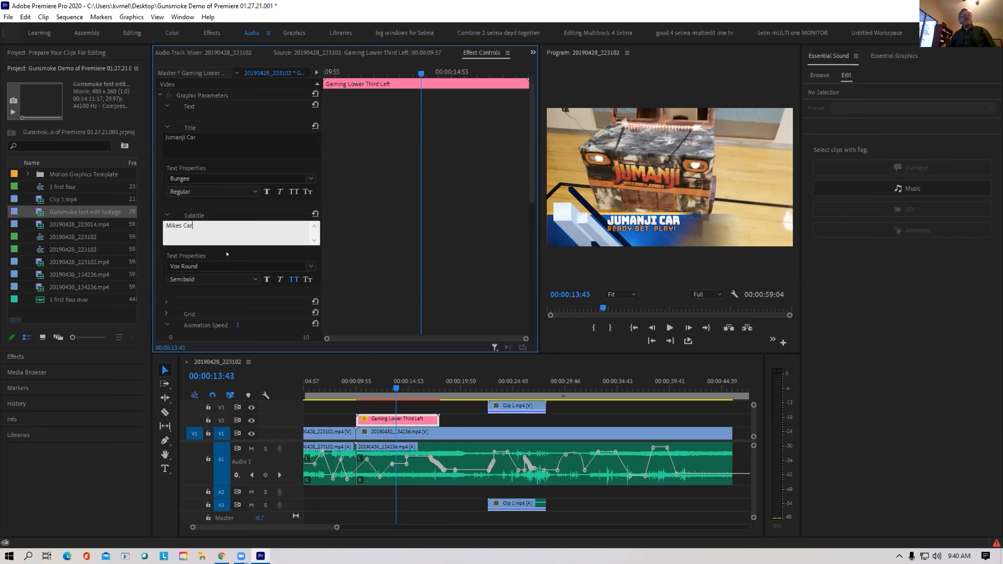
{"action": "left_click", "coordinate": [226, 254]}
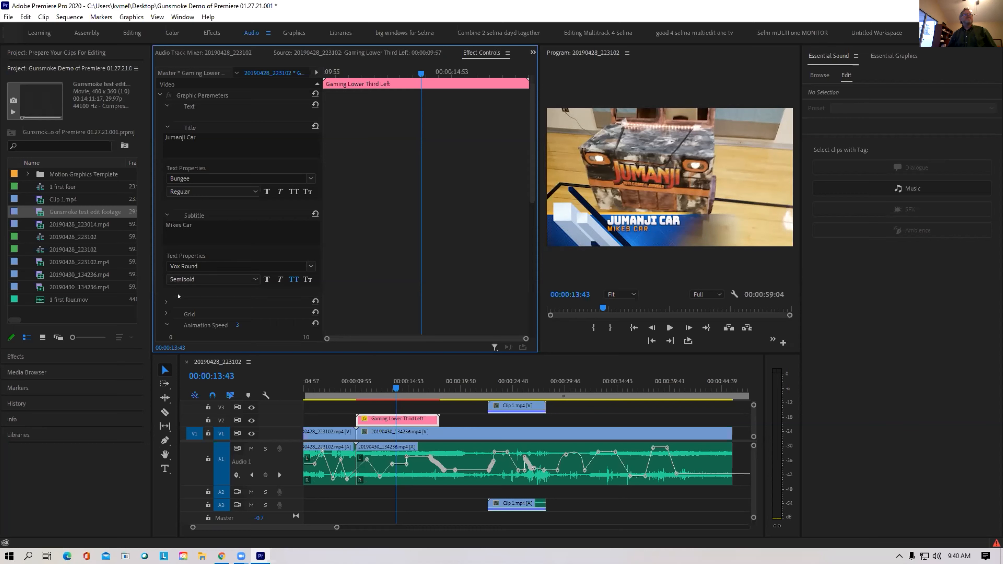
Expand the remaining graphic parameter groups, including the Grid settings
{"action": "left_click", "coordinate": [168, 303]}
{"action": "left_click", "coordinate": [164, 323]}
{"action": "left_click_drag", "start_coordinate": [531, 198], "coordinate": [526, 282]}
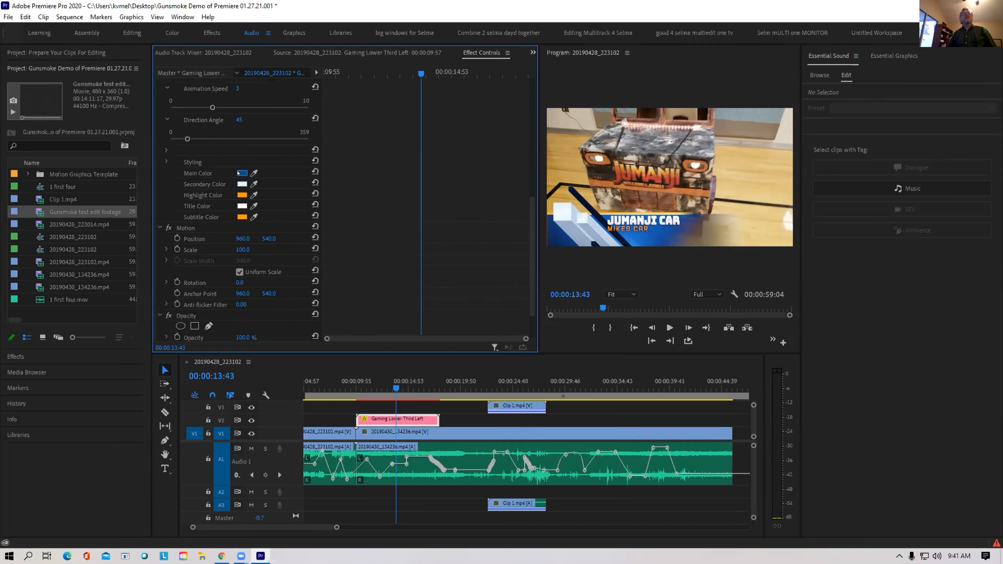
Change the lower third's Main Color from blue to a soft yellow
{"action": "left_click", "coordinate": [241, 172]}
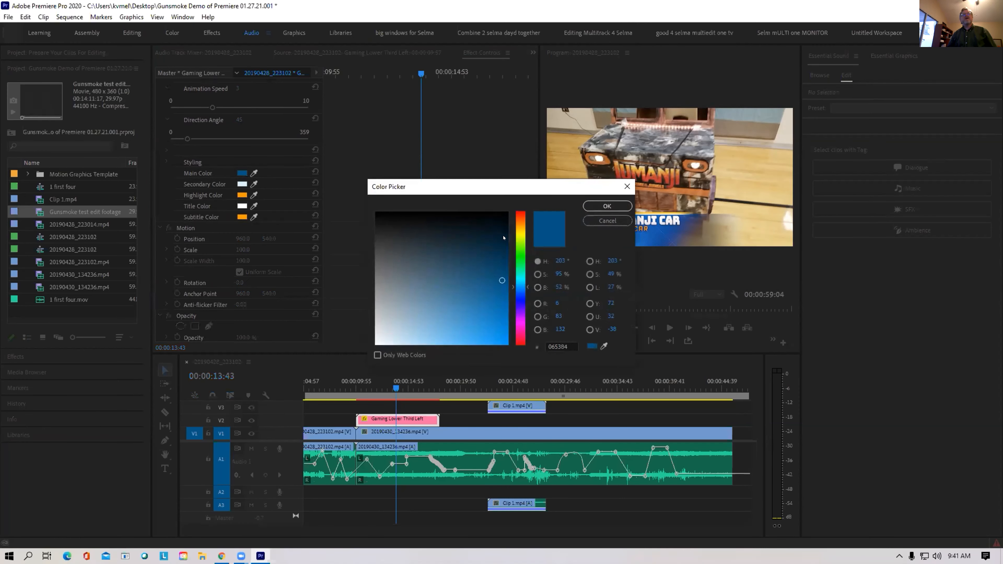
{"action": "left_click", "coordinate": [520, 235]}
{"action": "left_click", "coordinate": [490, 311]}
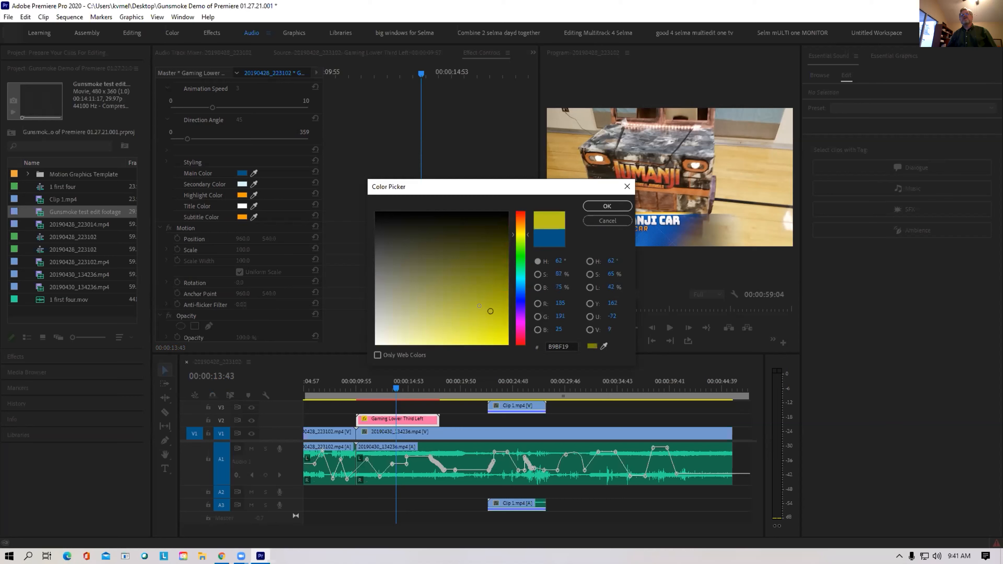
{"action": "left_click", "coordinate": [462, 319]}
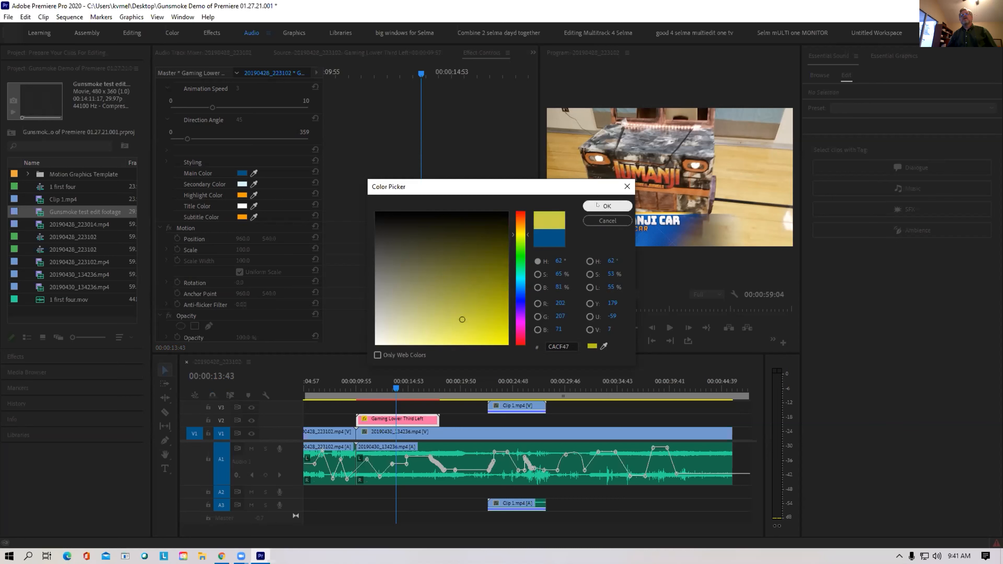
{"action": "left_click", "coordinate": [607, 206]}
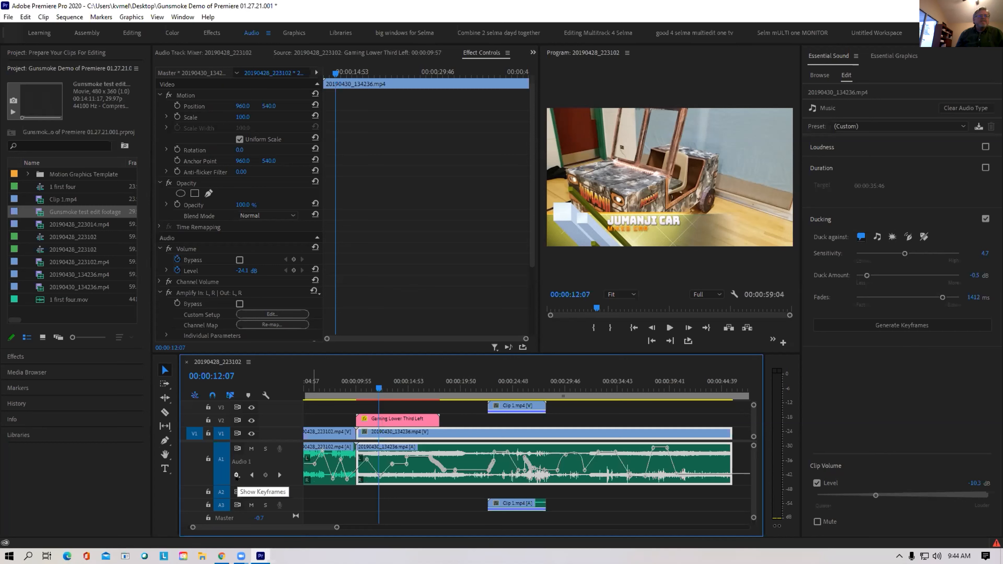
{"action": "left_click", "coordinate": [236, 476]}
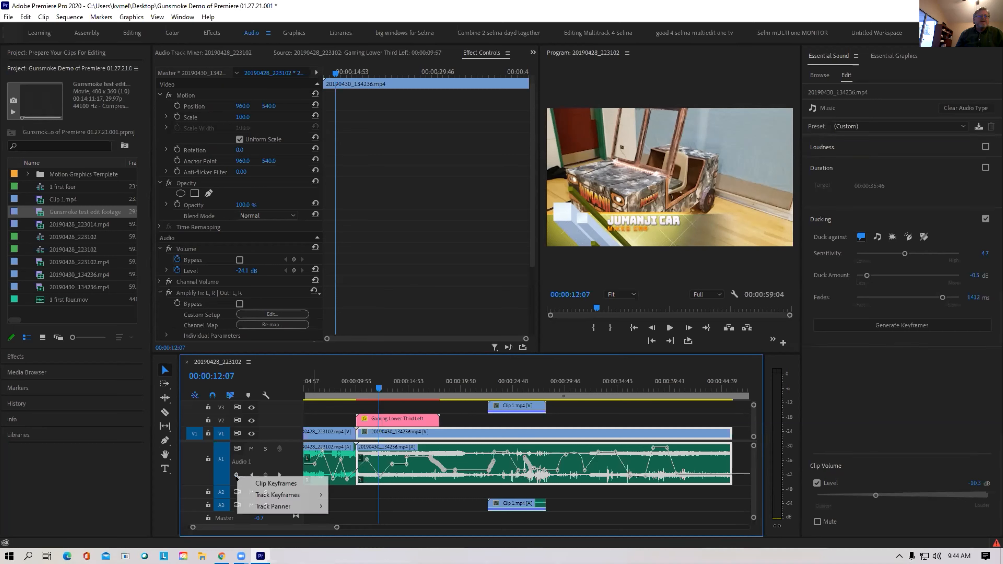
Pick Audio 1's displayed keyframe type, lower one keyframe and raise another to the top
{"action": "mouse_move", "coordinate": [267, 494]}
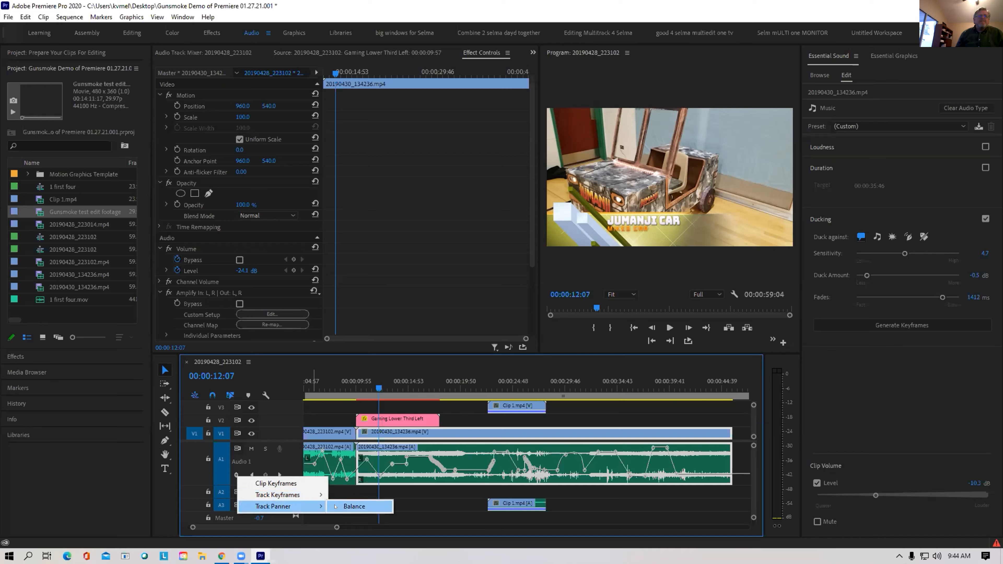
{"action": "left_click", "coordinate": [334, 507]}
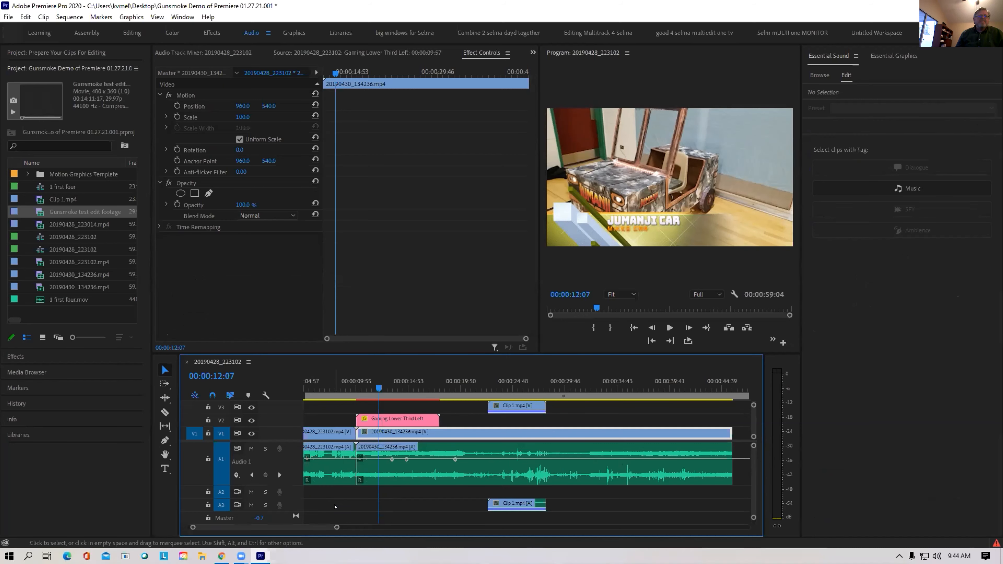
{"action": "left_click_drag", "start_coordinate": [391, 459], "coordinate": [394, 480]}
{"action": "left_click_drag", "start_coordinate": [395, 480], "coordinate": [394, 481]}
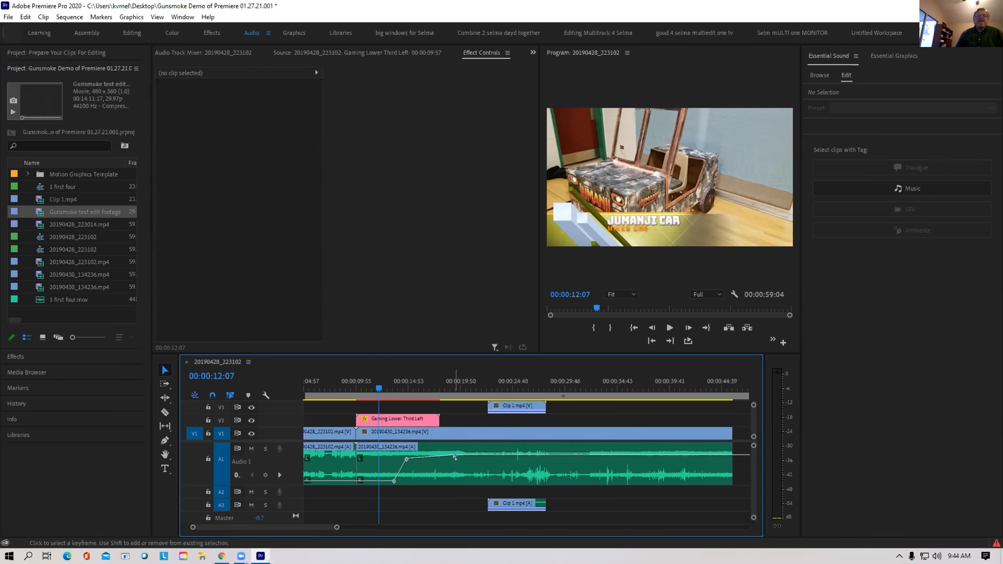
{"action": "left_click_drag", "start_coordinate": [455, 459], "coordinate": [452, 431]}
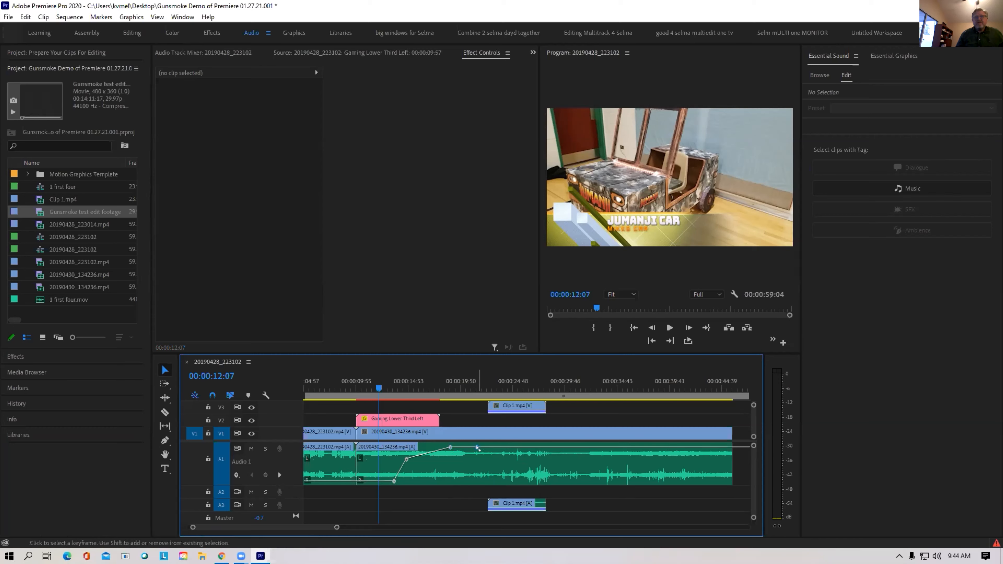
Add a new Audio 1 keyframe pulled down into a deep dip and save the project
{"action": "left_click", "coordinate": [478, 447], "text": "ctrl"}
{"action": "left_click_drag", "start_coordinate": [478, 447], "coordinate": [478, 491]}
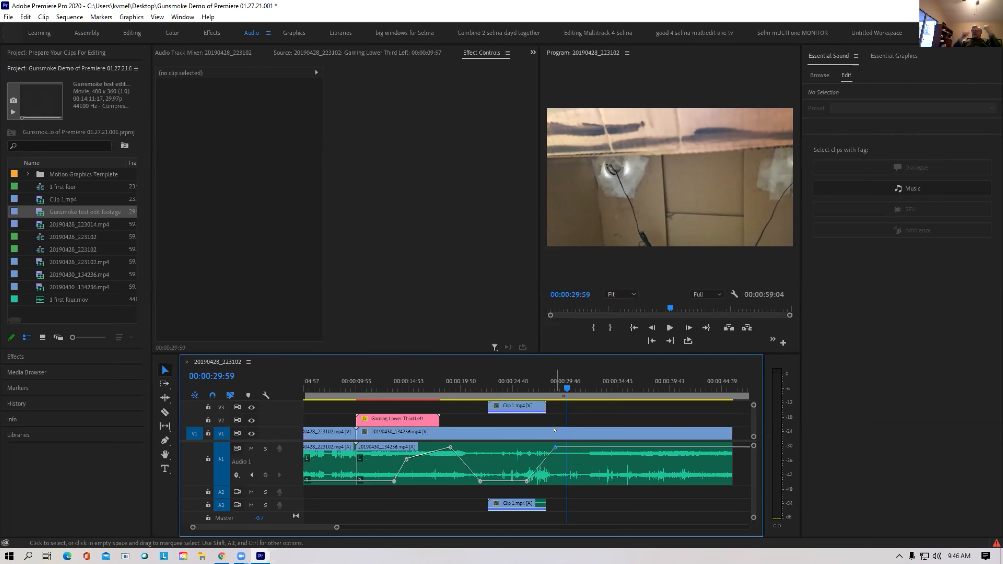
{"action": "key", "text": "ctrl+s"}
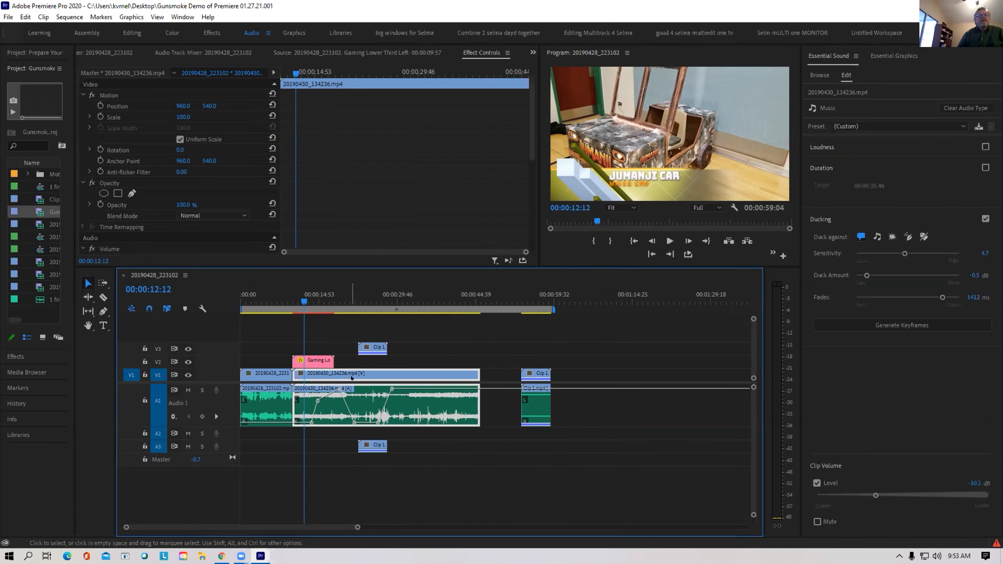
{"action": "right_click", "coordinate": [352, 379]}
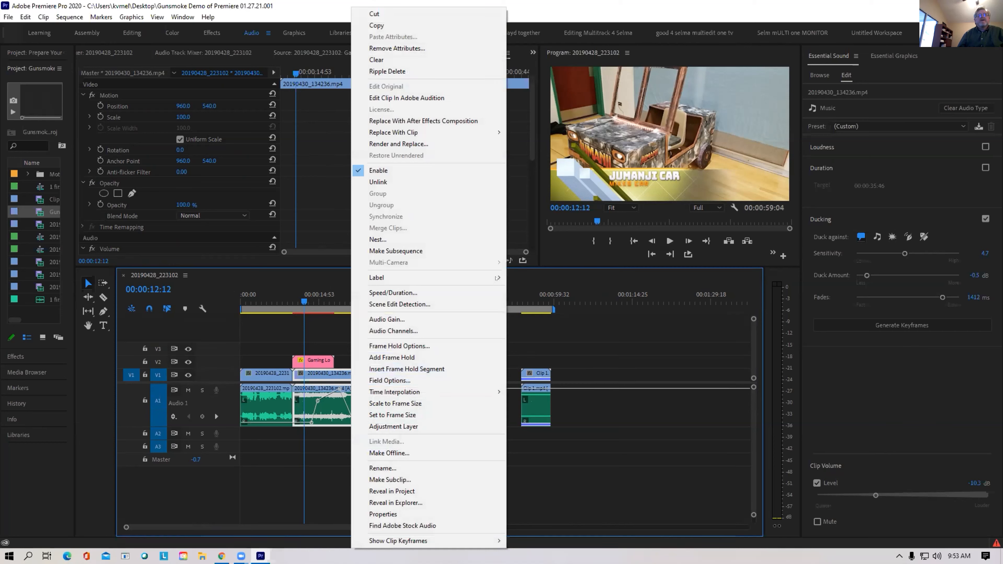
Change the 20190430_134236.mp4 clip's label from Iris to Yellow
{"action": "mouse_move", "coordinate": [497, 277]}
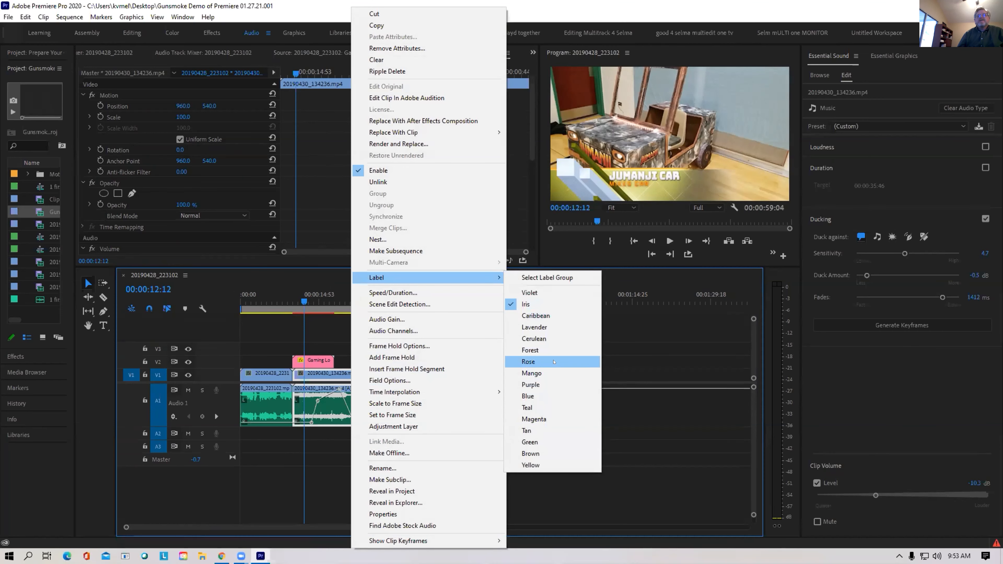
{"action": "left_click", "coordinate": [538, 464]}
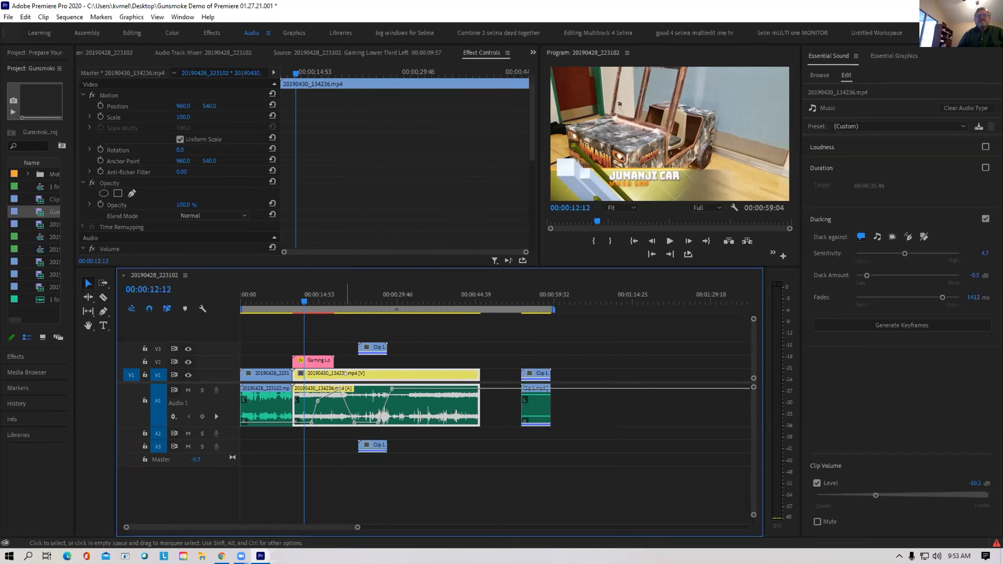
{"action": "right_click", "coordinate": [375, 373]}
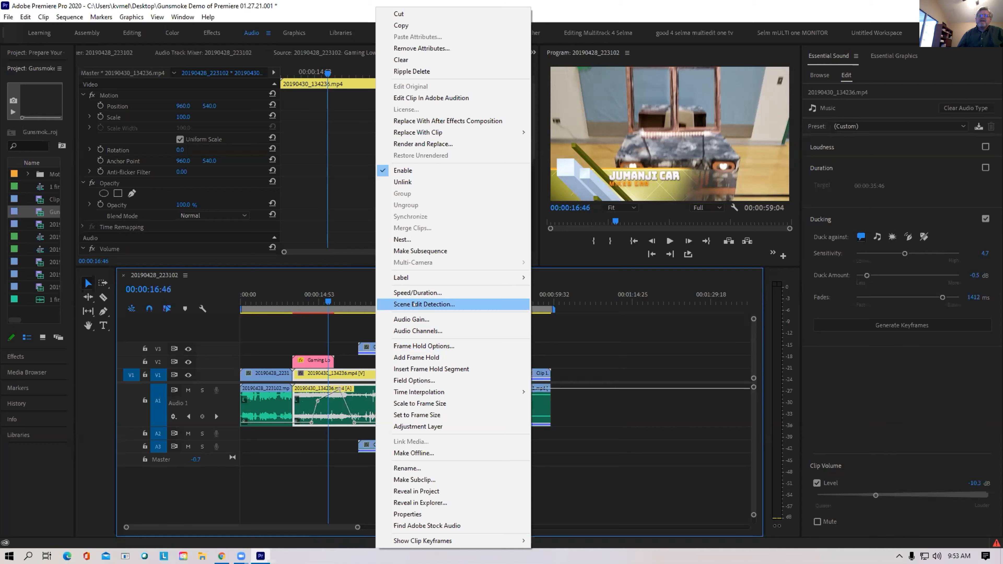
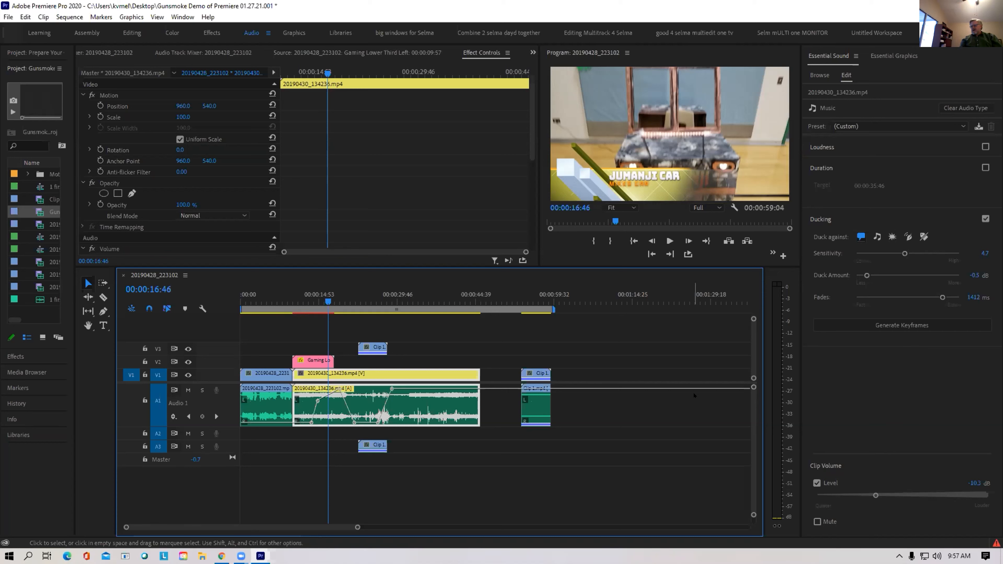
Save the project, mark In/Out around the selected clip, then clear the In/Out points
{"action": "key", "text": "Down"}
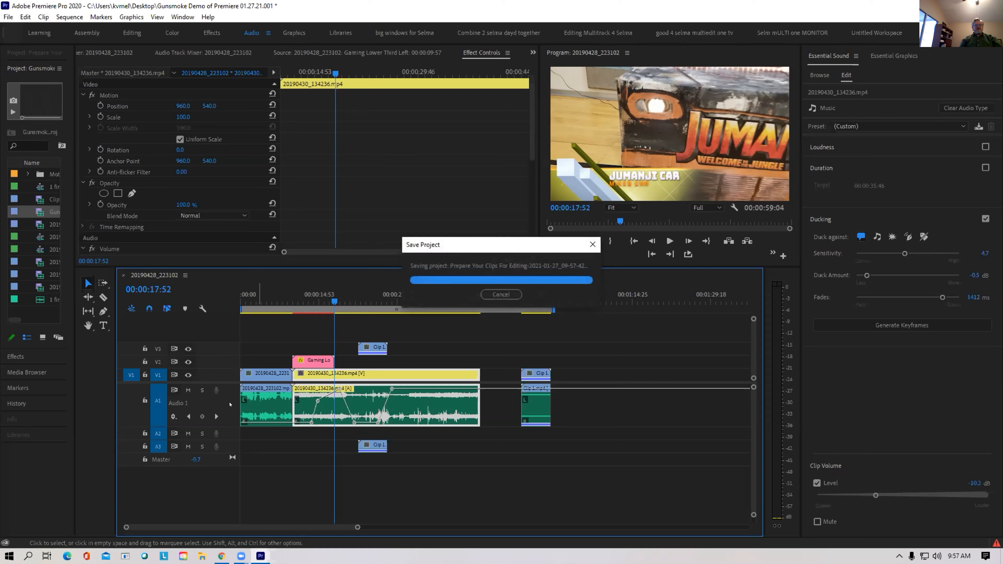
{"action": "key", "text": "Return"}
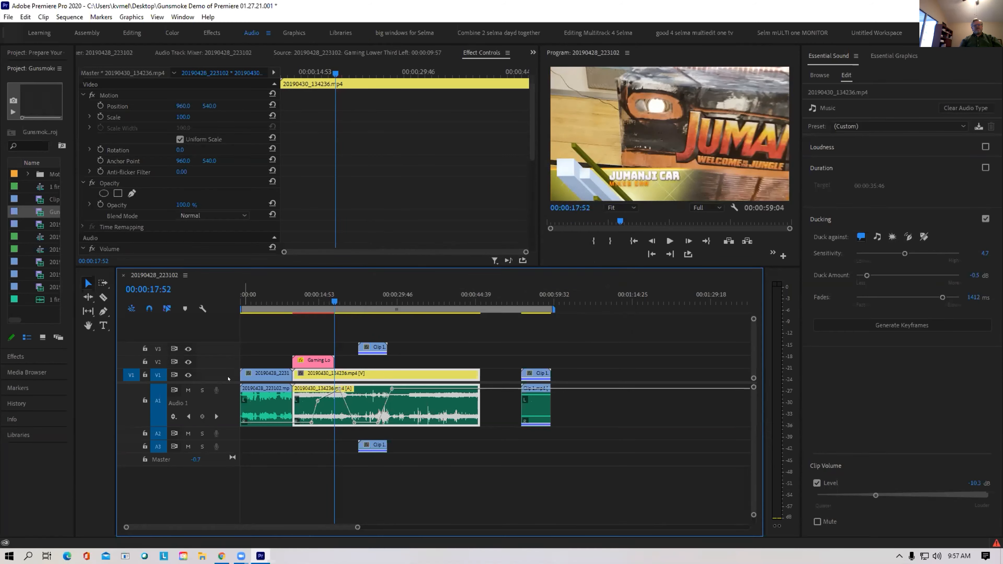
{"action": "left_click", "coordinate": [94, 19]}
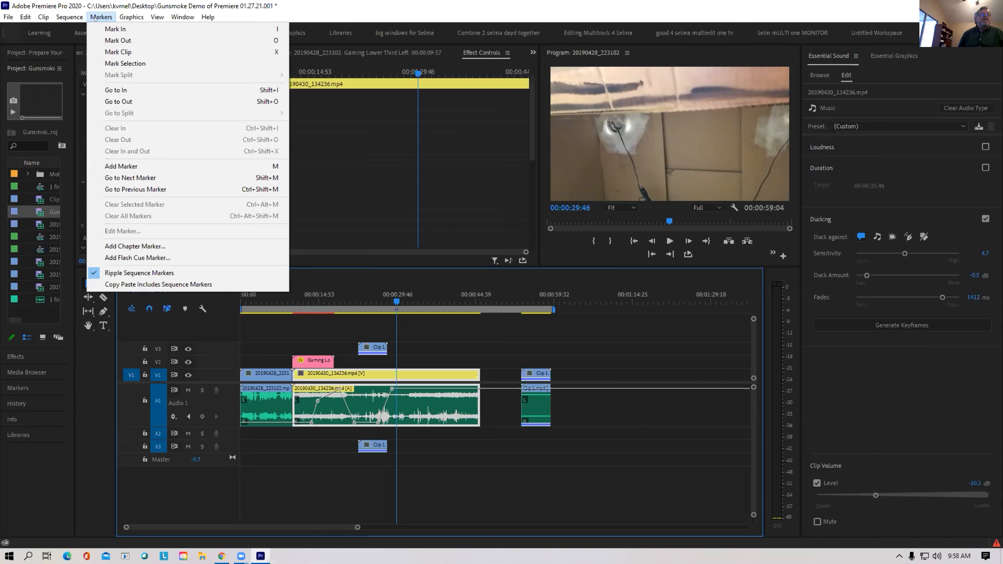
{"action": "left_click", "coordinate": [112, 63]}
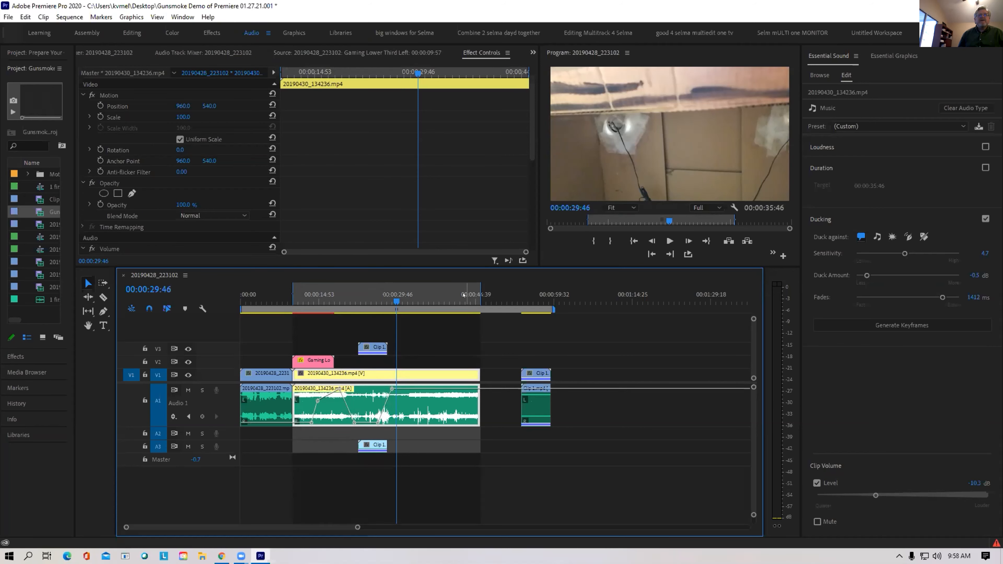
{"action": "right_click", "coordinate": [479, 294]}
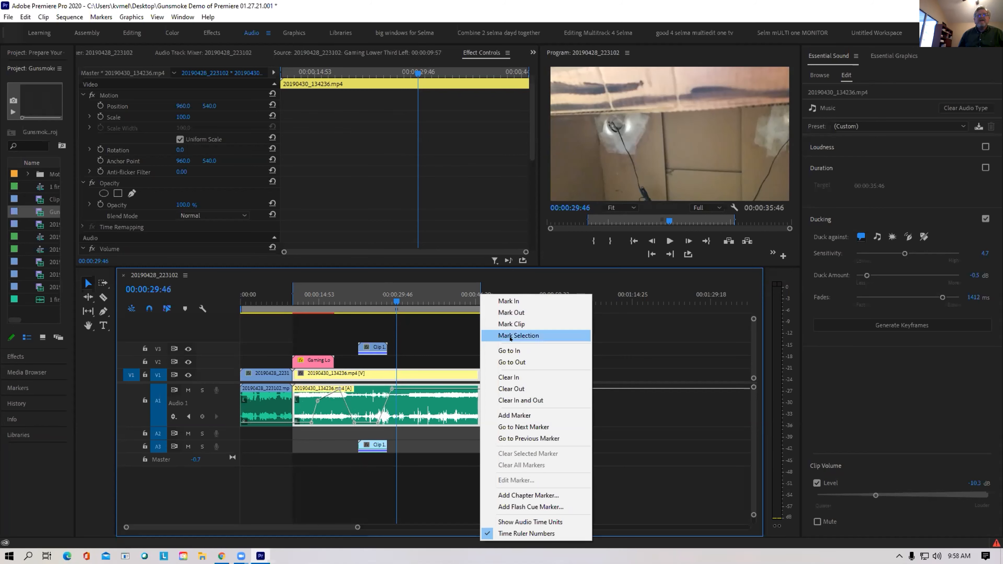
{"action": "left_click", "coordinate": [502, 400]}
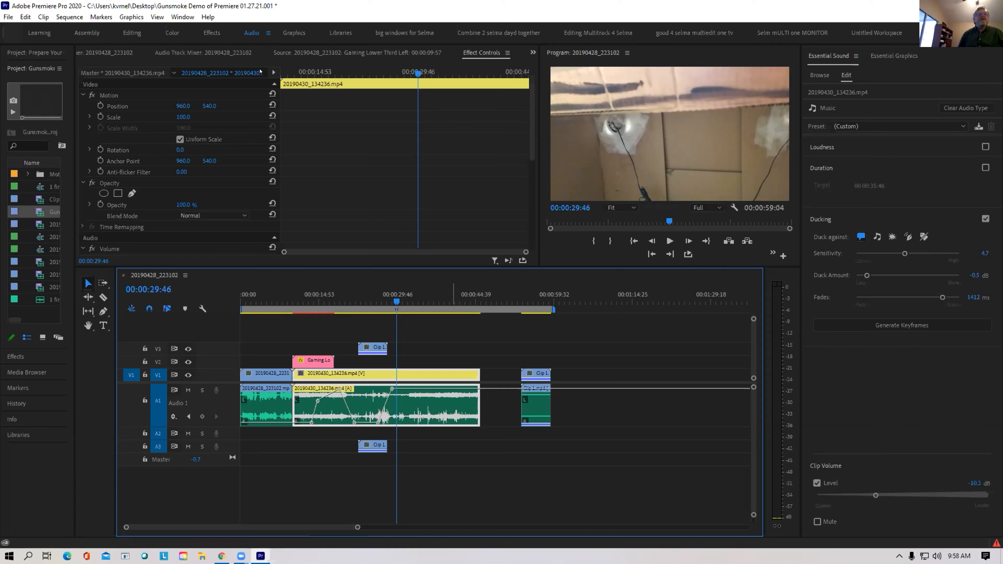
Add a marker at about 00:00:29:40 and park the playhead at 00:01:16:13 past the clips
{"action": "left_click", "coordinate": [102, 17]}
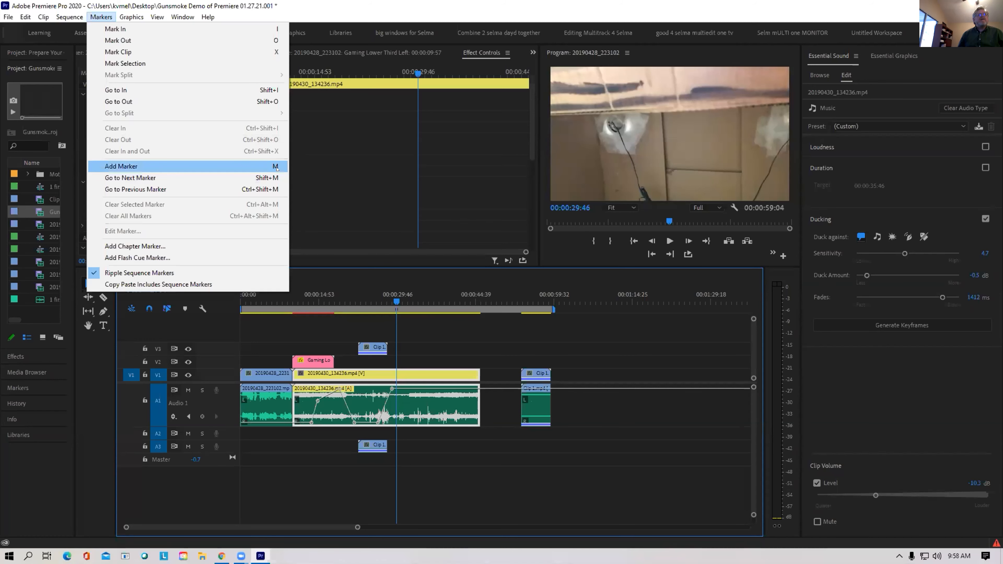
{"action": "left_click", "coordinate": [395, 298]}
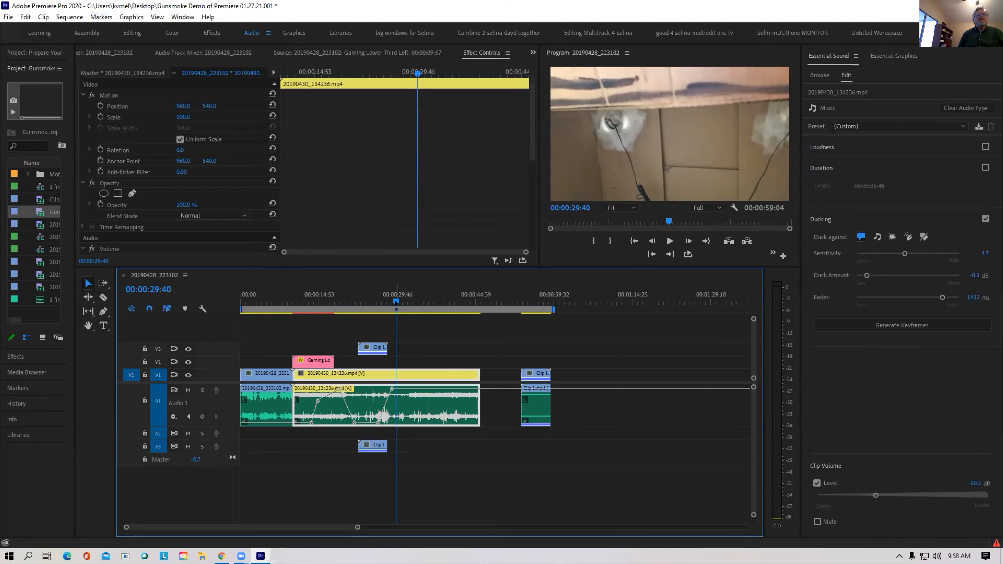
{"action": "key", "text": "m"}
{"action": "left_click", "coordinate": [642, 302]}
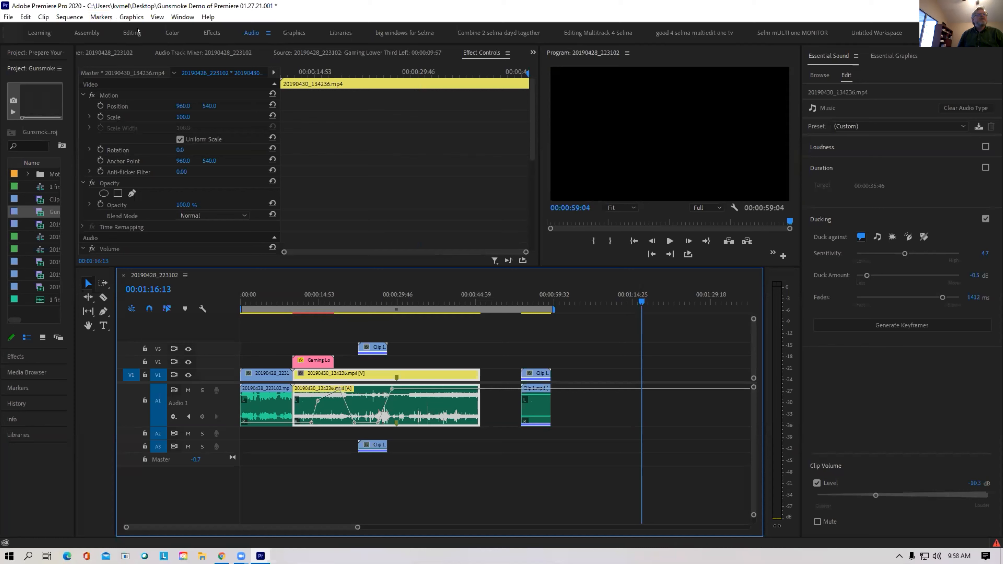
{"action": "left_click", "coordinate": [102, 17]}
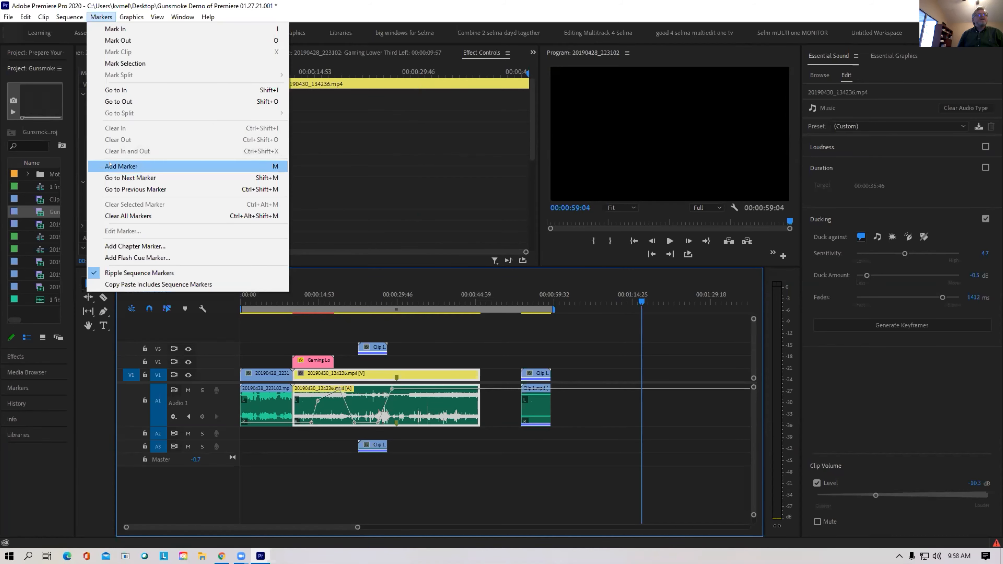
Add a chapter marker named 'sync it here' with the comment 'take that yellow lip aned sync it to this expol'
{"action": "left_click", "coordinate": [120, 246]}
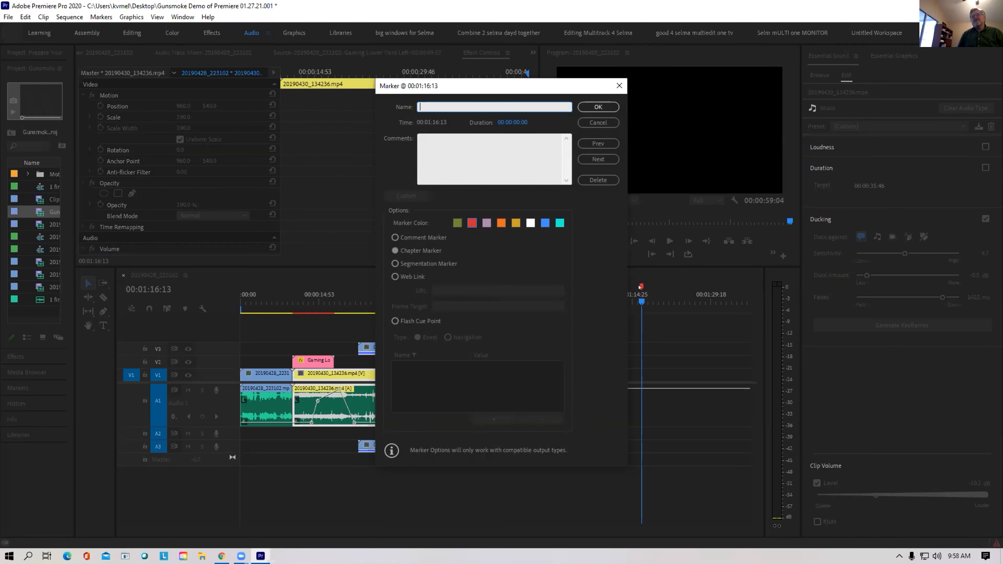
{"action": "left_click_drag", "start_coordinate": [475, 96], "coordinate": [463, 169]}
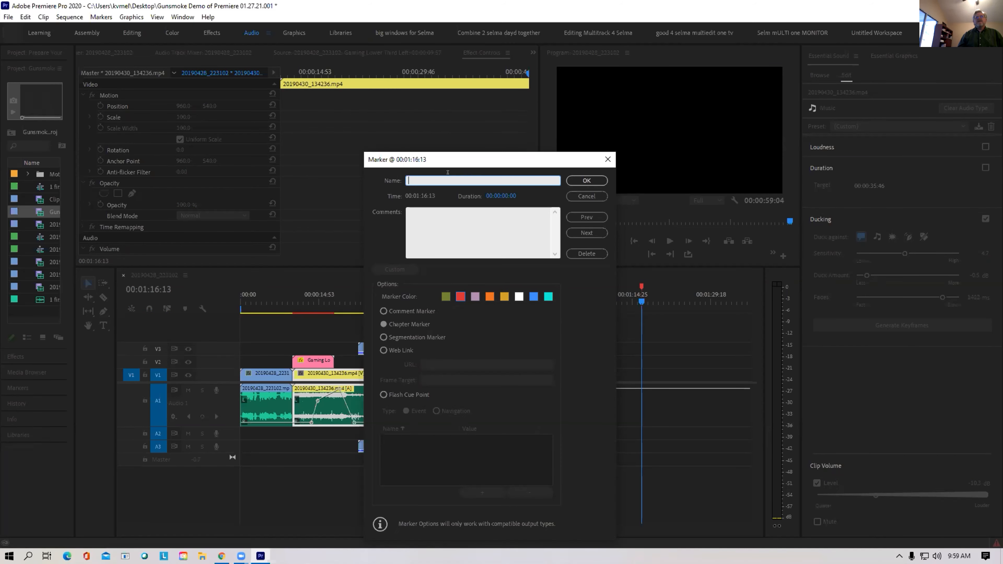
{"action": "type", "text": "sync it here"}
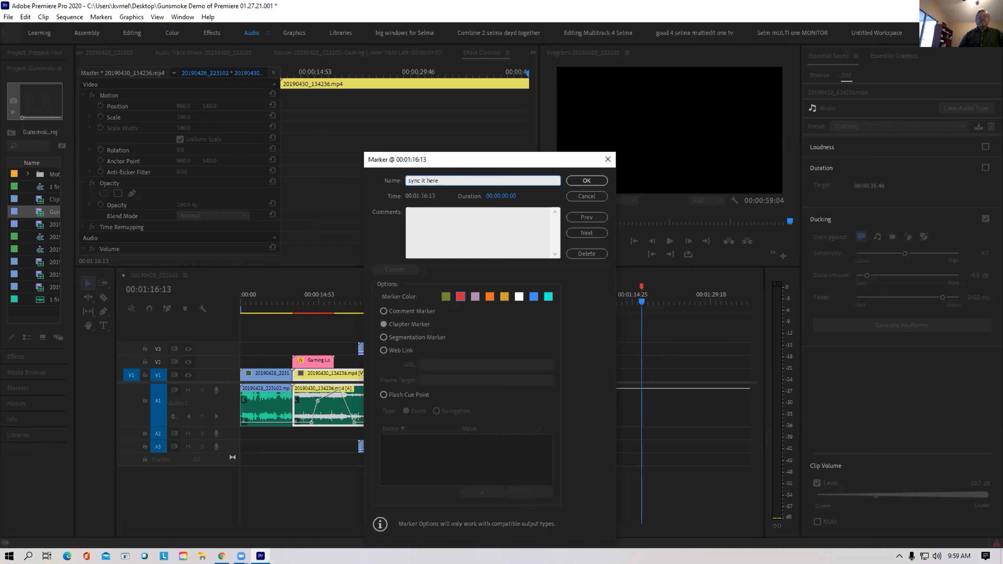
{"action": "left_click", "coordinate": [446, 213]}
{"action": "type", "text": "take that yellow lip aned"}
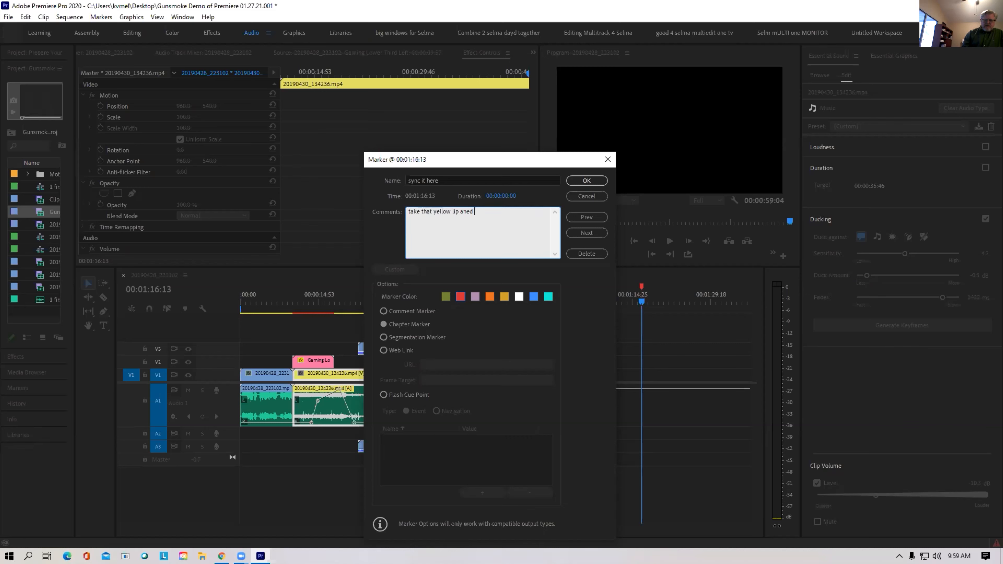
{"action": "type", "text": " sync it to this expol"}
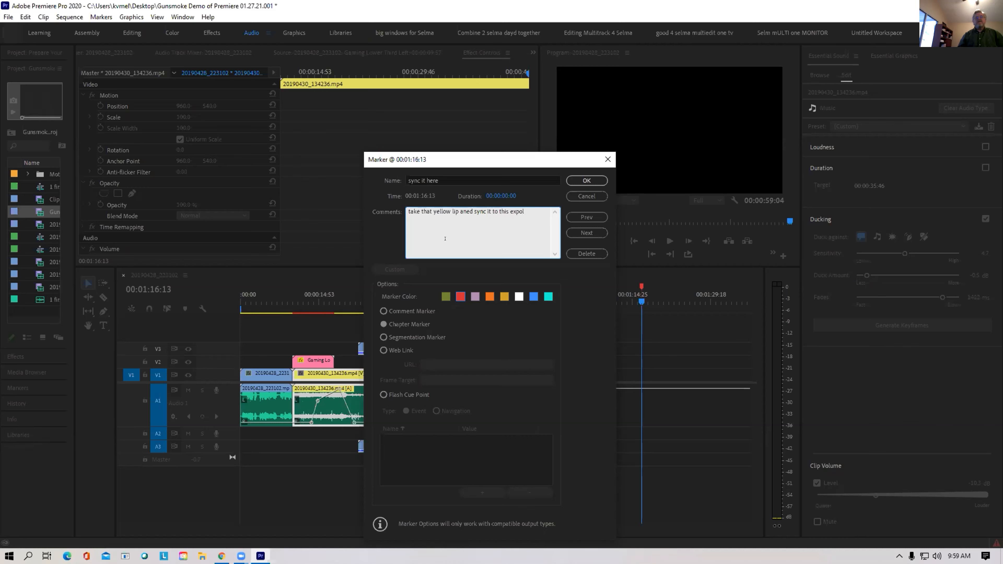
Try the marker as a Navigation Flash cue point, then set it back to a comment marker
{"action": "left_click", "coordinate": [396, 312]}
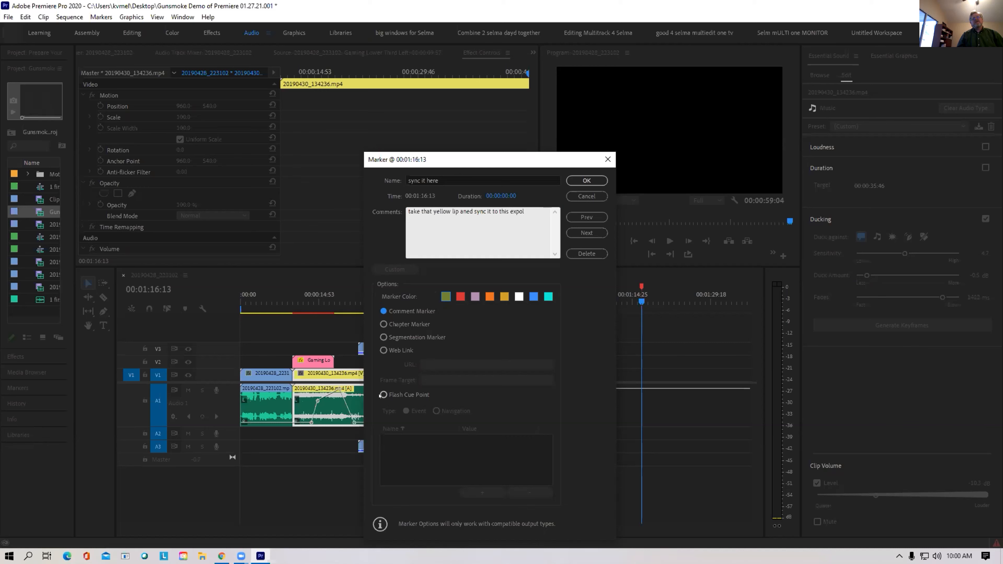
{"action": "left_click", "coordinate": [383, 395]}
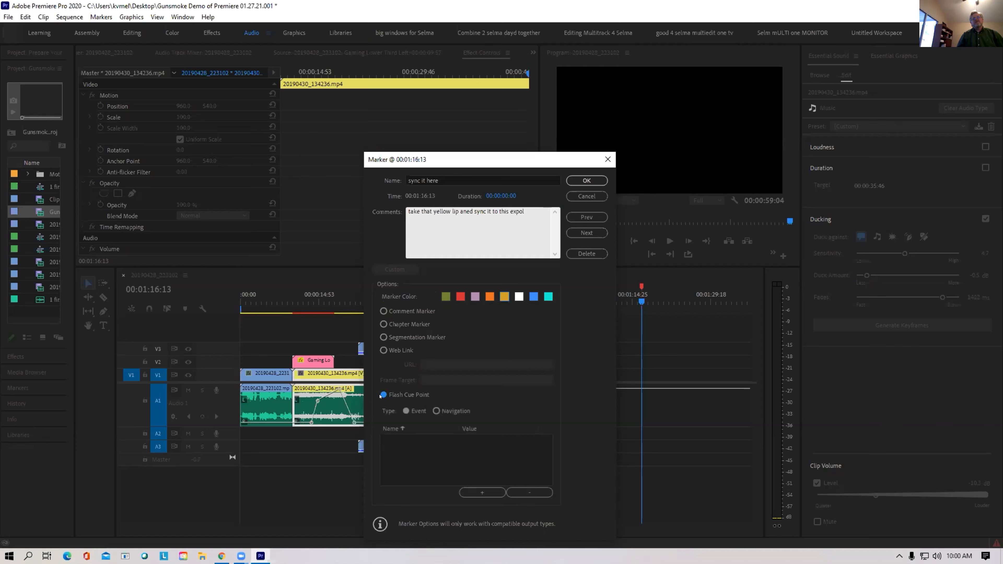
{"action": "left_click", "coordinate": [436, 411]}
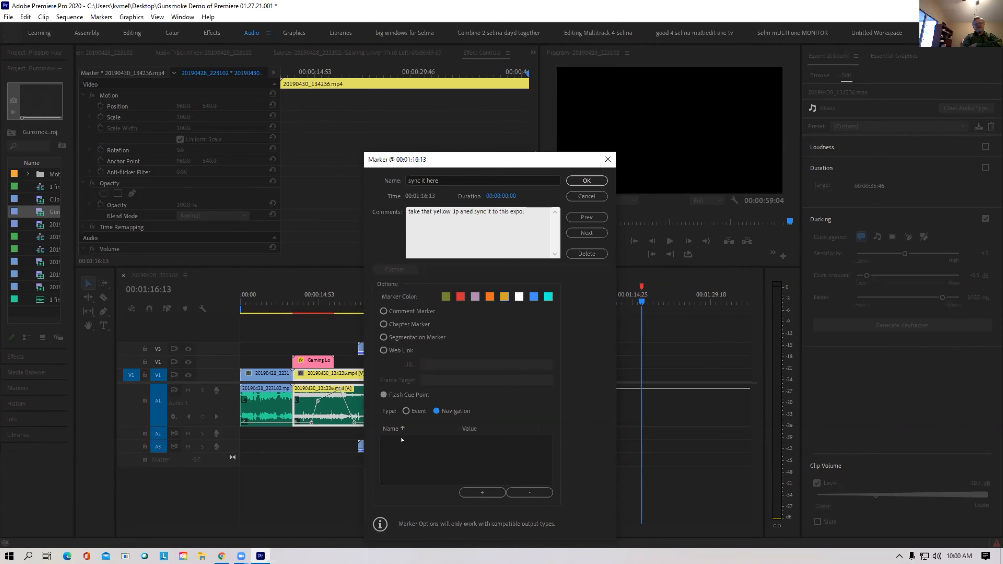
{"action": "key", "text": "Return"}
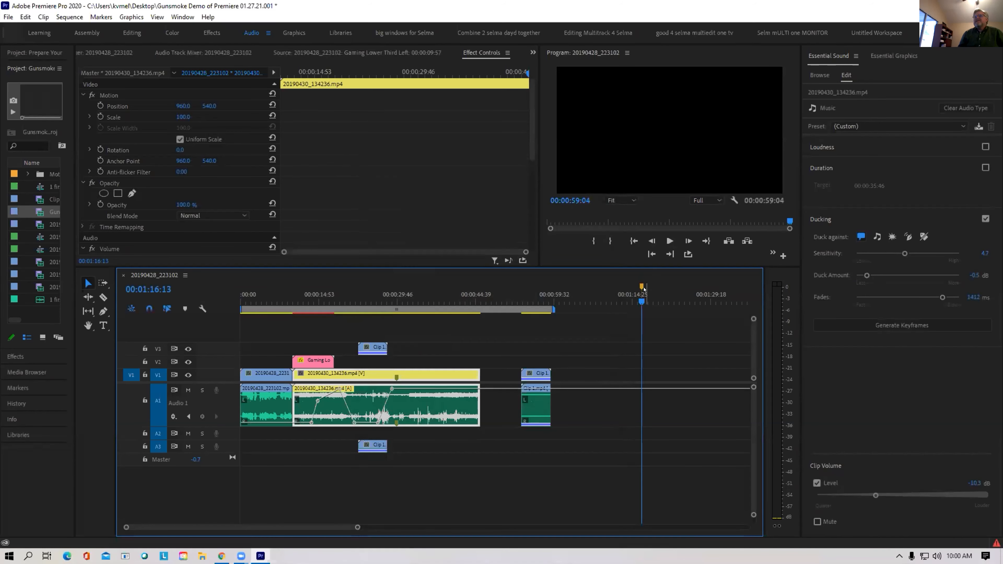
{"action": "mouse_move", "coordinate": [639, 288]}
{"action": "double_click", "coordinate": [640, 286]}
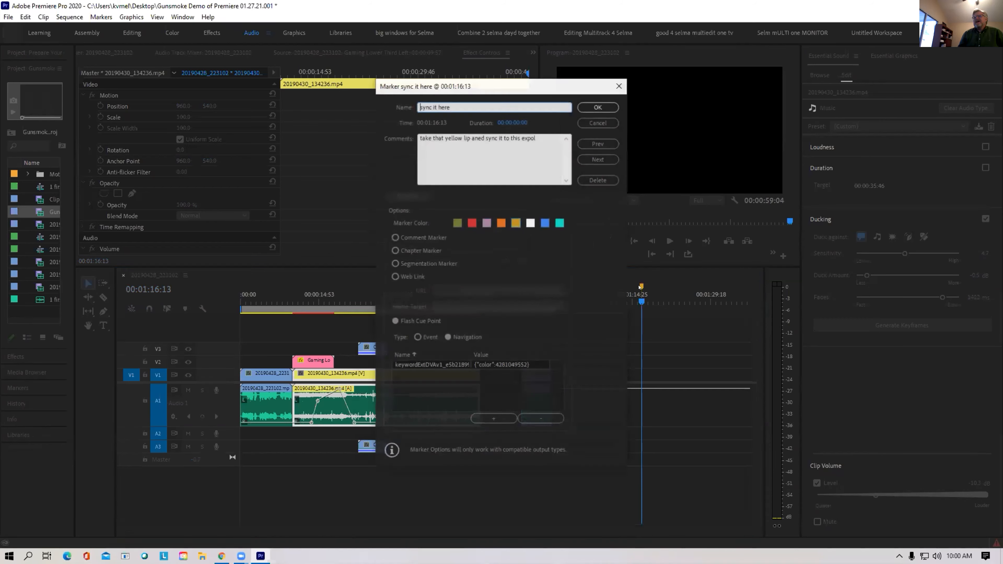
{"action": "left_click", "coordinate": [403, 237]}
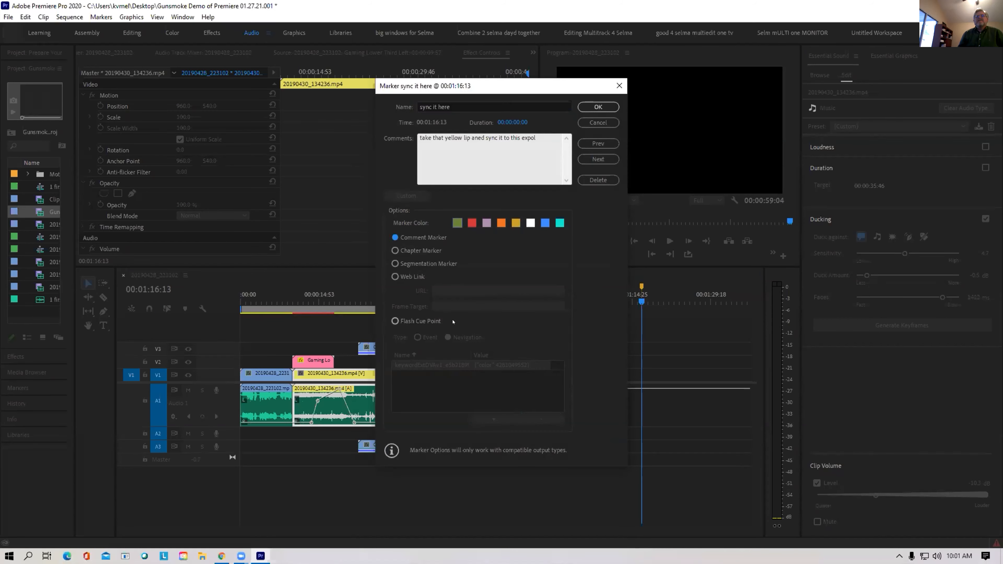
{"action": "left_click", "coordinate": [590, 112]}
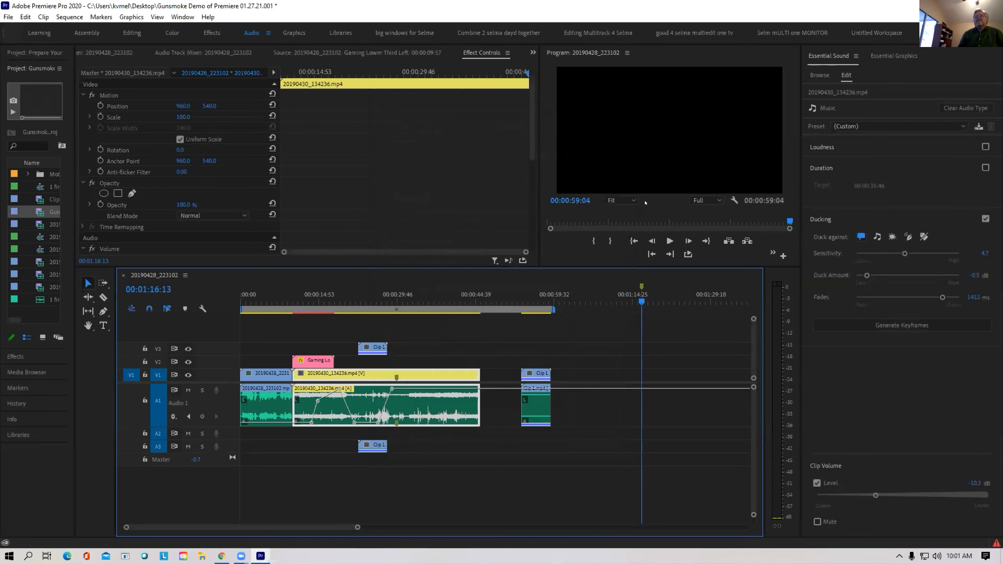
Colour the sequence marker red and delete the short Clip 1 after the main clip
{"action": "left_click", "coordinate": [639, 286]}
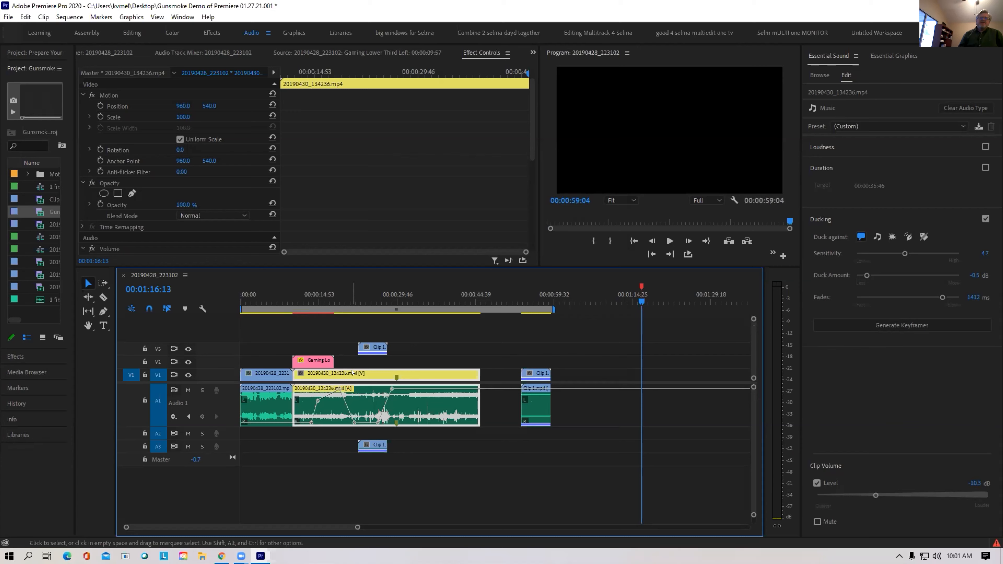
{"action": "left_click_drag", "start_coordinate": [521, 357], "coordinate": [579, 496]}
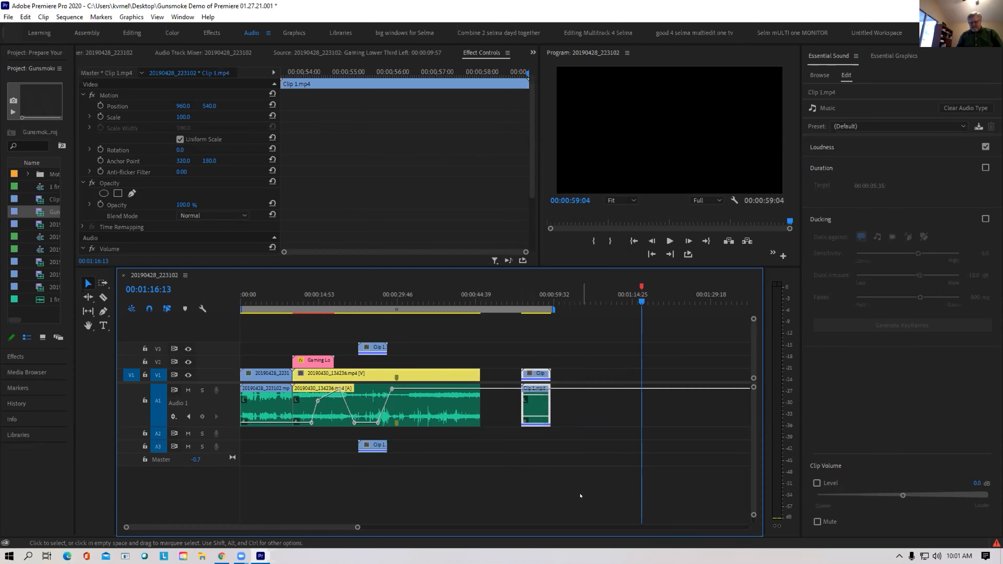
{"action": "key", "text": "Delete"}
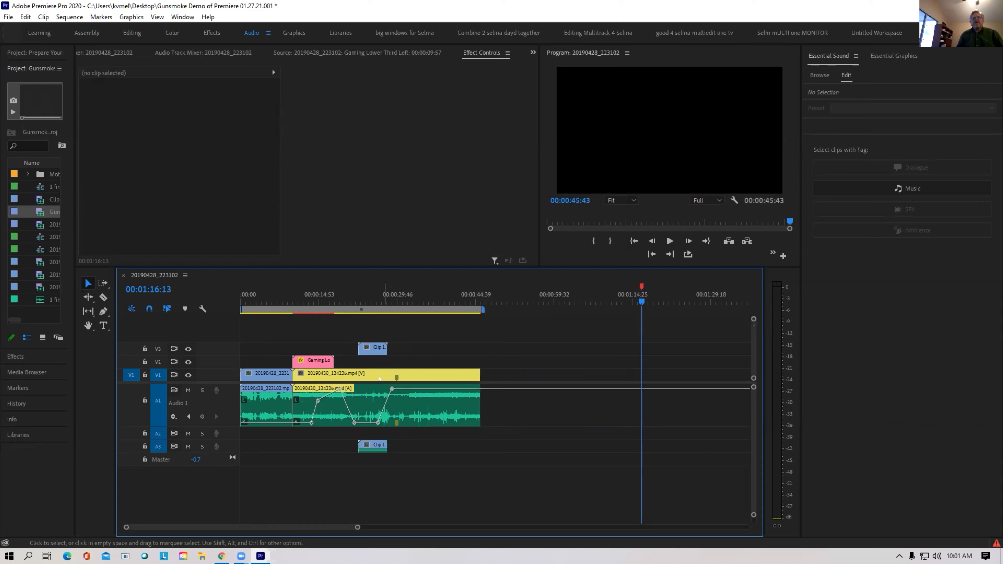
Drag the 20190430_134236.mp4 clip later in the sequence, then back earlier
{"action": "left_click_drag", "start_coordinate": [378, 378], "coordinate": [642, 396]}
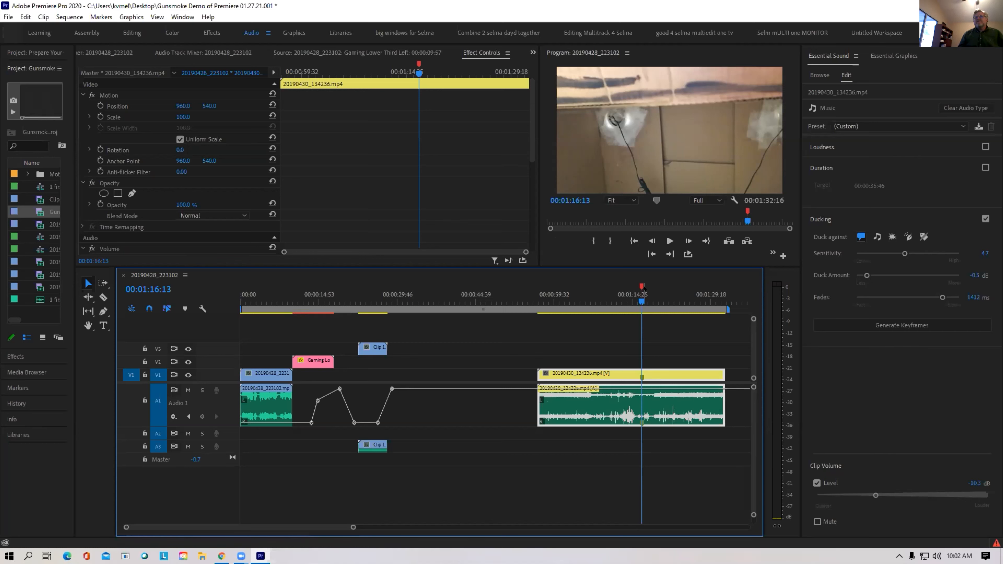
{"action": "mouse_move", "coordinate": [640, 286]}
{"action": "left_click_drag", "start_coordinate": [580, 378], "coordinate": [430, 380]}
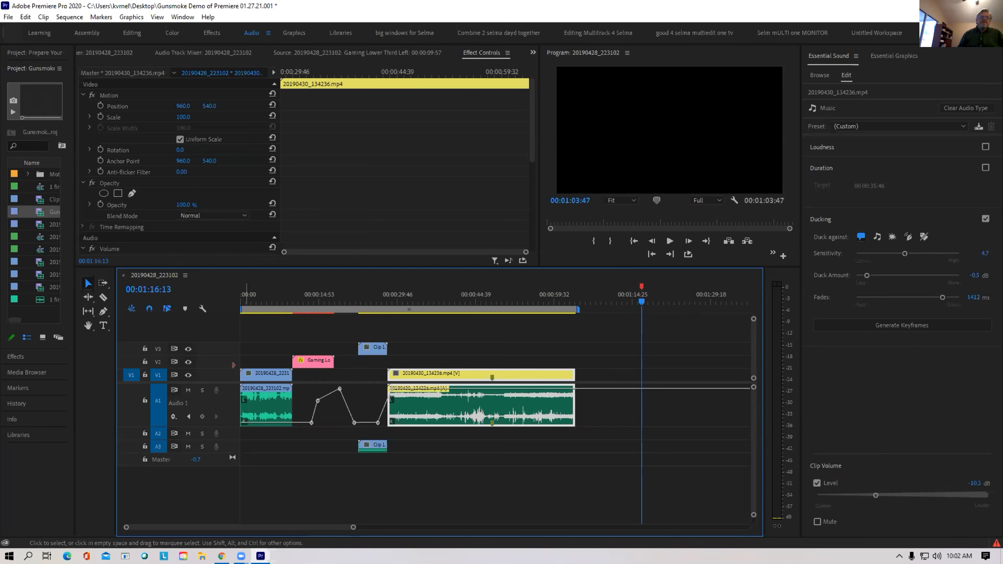
Turn off V1 track targeting and select the first clip 20190428_223102
{"action": "left_click", "coordinate": [155, 378]}
{"action": "left_click", "coordinate": [155, 374]}
{"action": "right_click", "coordinate": [154, 378]}
{"action": "left_click", "coordinate": [178, 382]}
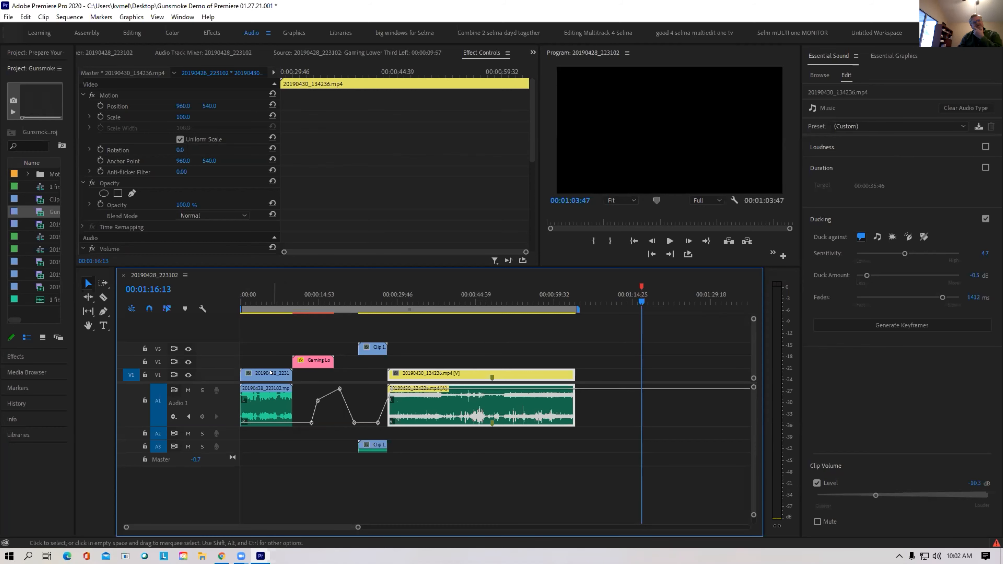
{"action": "left_click", "coordinate": [279, 376]}
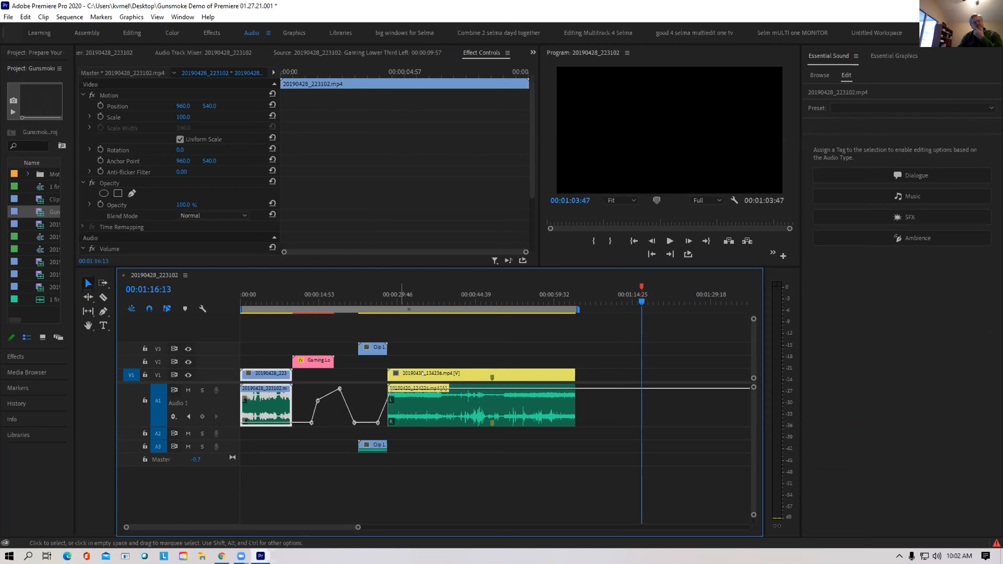
Select Gaming Lower Third, then Clip 1 on V3, deselect everything, and show the Audio Track Mixer
{"action": "left_click", "coordinate": [346, 363]}
{"action": "left_click", "coordinate": [312, 366]}
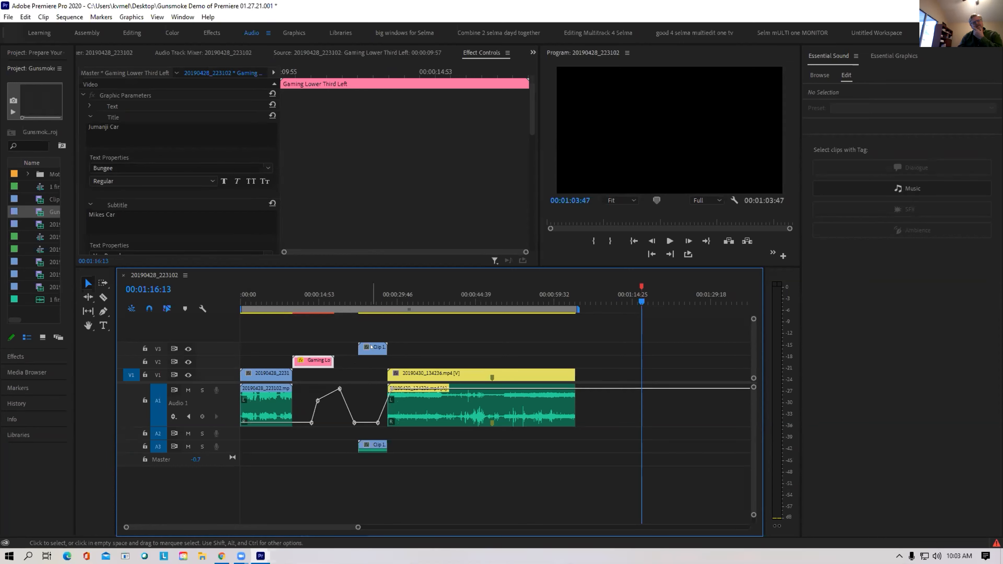
{"action": "left_click", "coordinate": [378, 347]}
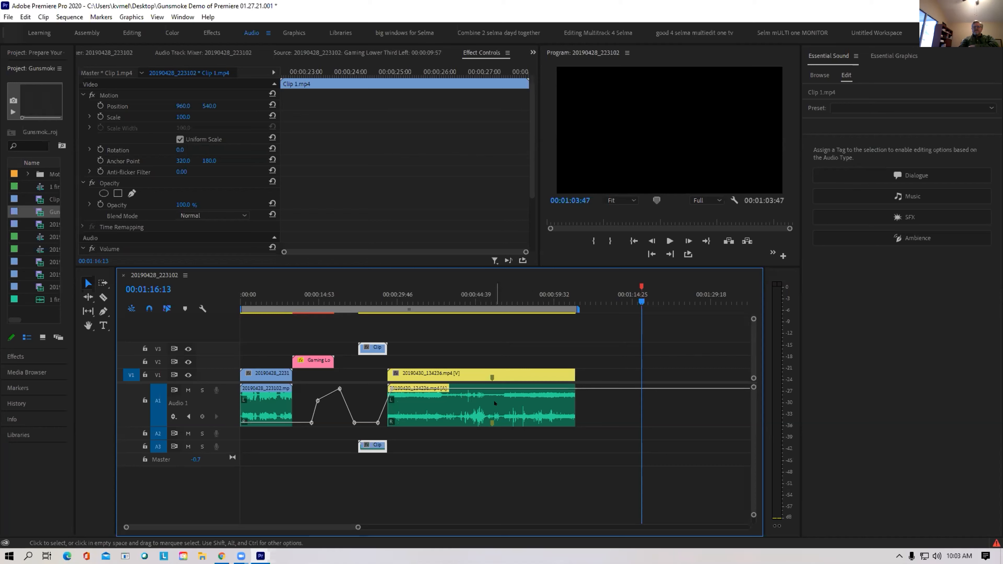
{"action": "left_click", "coordinate": [499, 452]}
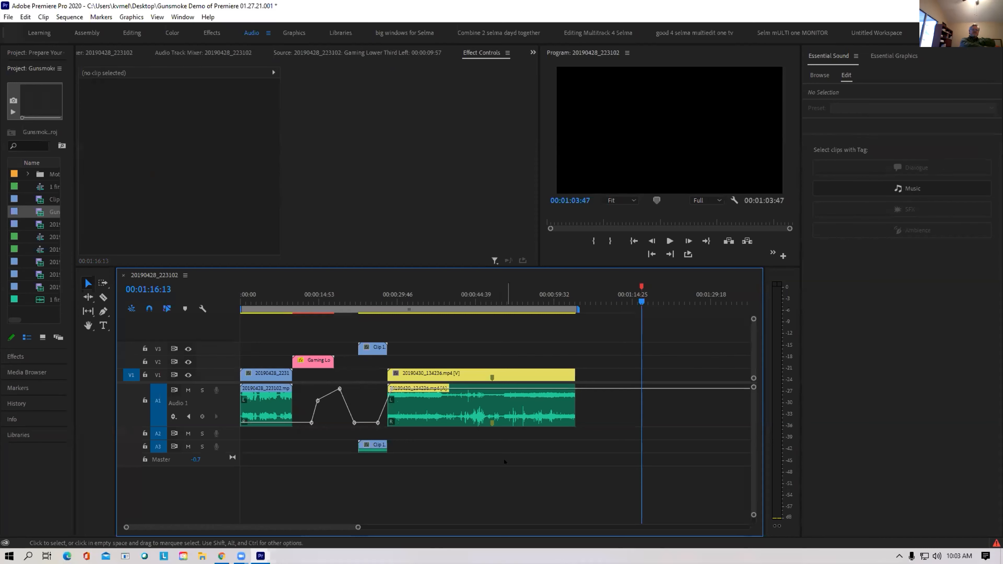
{"action": "left_click", "coordinate": [203, 52]}
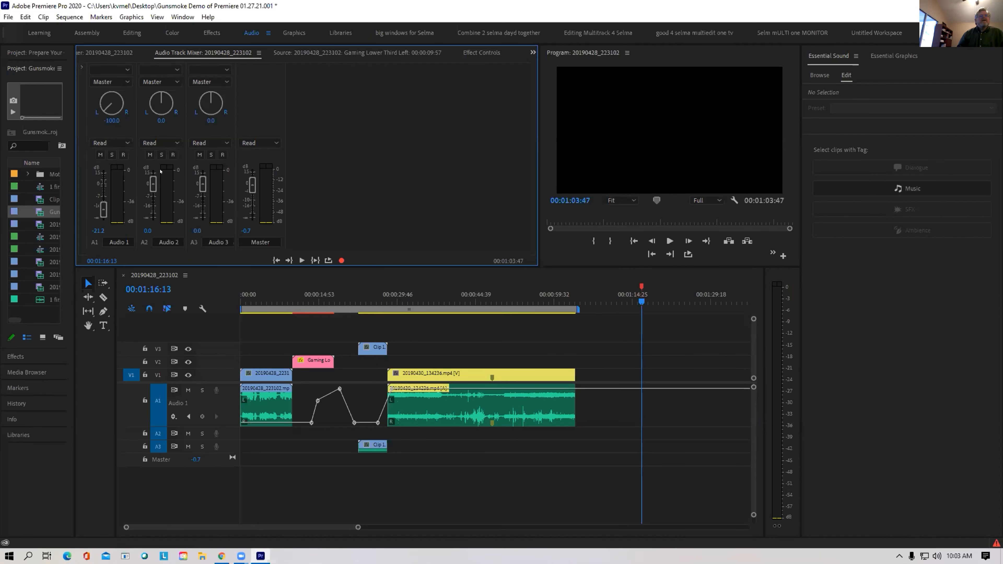
In the Audio Track Mixer, raise Audio 1 to -3.3 dB and lower the Master to -10.5 dB
{"action": "left_click_drag", "start_coordinate": [104, 210], "coordinate": [152, 204]}
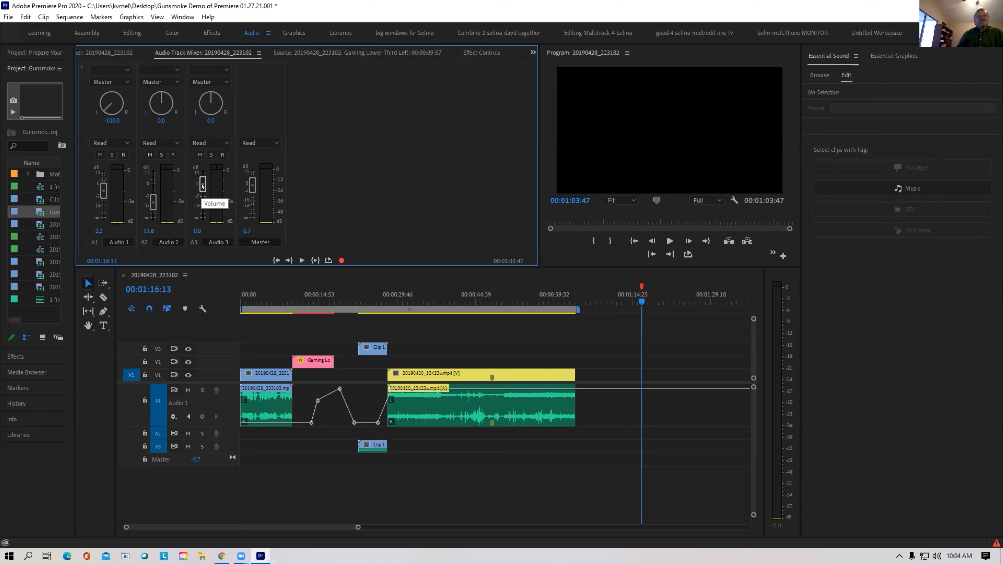
{"action": "mouse_move", "coordinate": [252, 184]}
{"action": "left_mouse_down"}
{"action": "mouse_move", "coordinate": [246, 169]}
{"action": "mouse_move", "coordinate": [253, 219]}
{"action": "mouse_move", "coordinate": [252, 200]}
{"action": "left_mouse_up"}
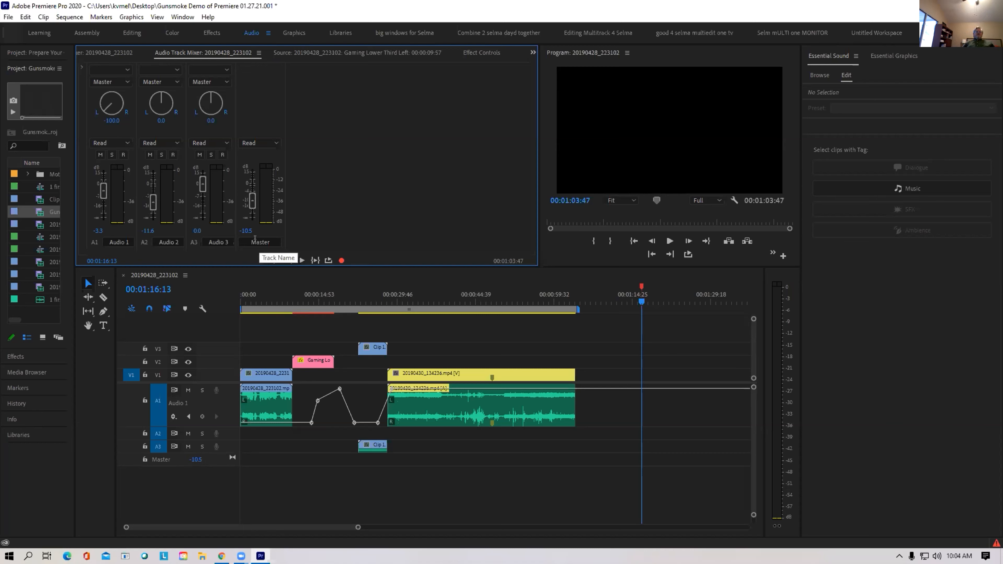
{"action": "left_click", "coordinate": [170, 407]}
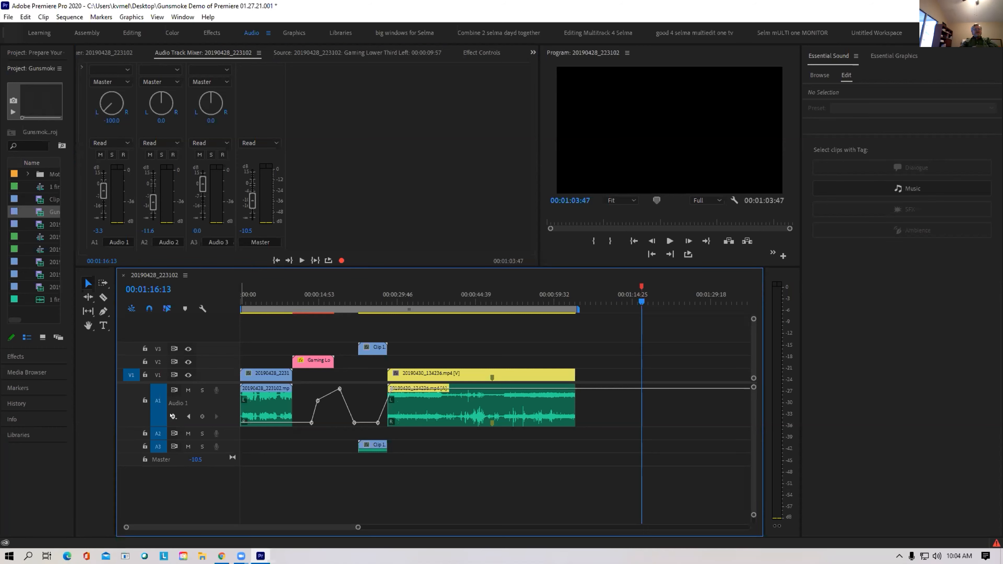
{"action": "left_click", "coordinate": [172, 416]}
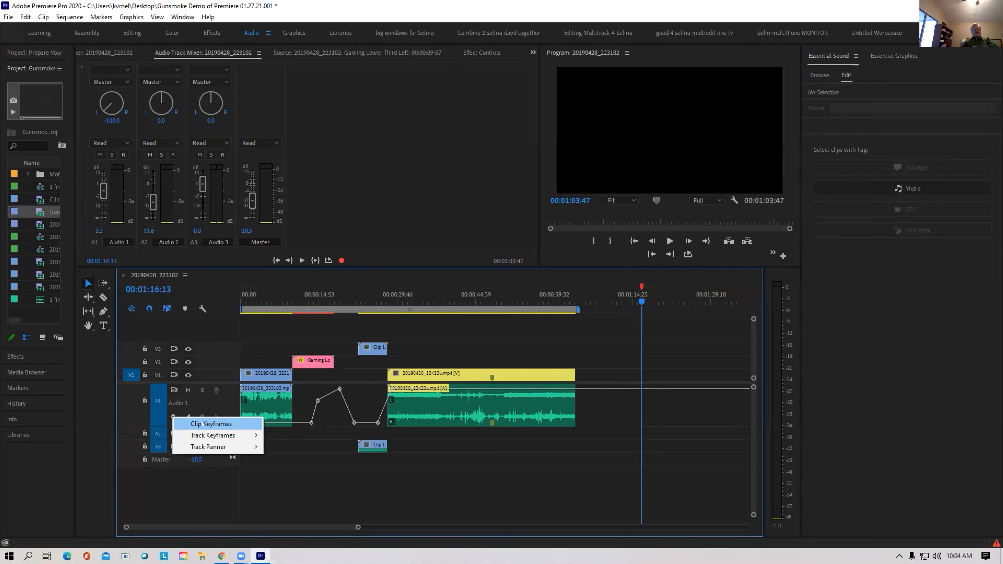
Show A1's track Volume keyframes, briefly try clip keyframes, then switch back to track keyframes
{"action": "mouse_move", "coordinate": [202, 436]}
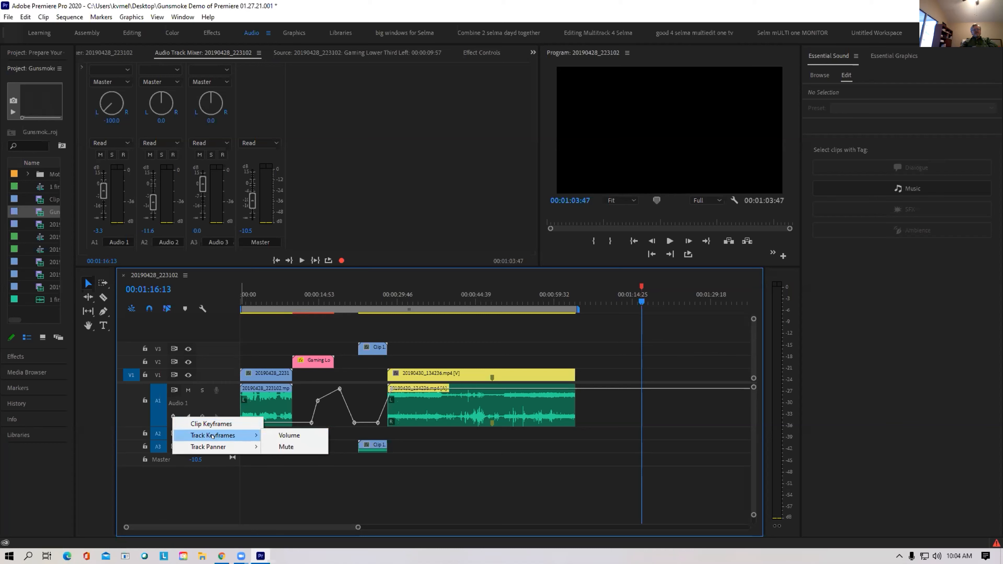
{"action": "left_click", "coordinate": [288, 435]}
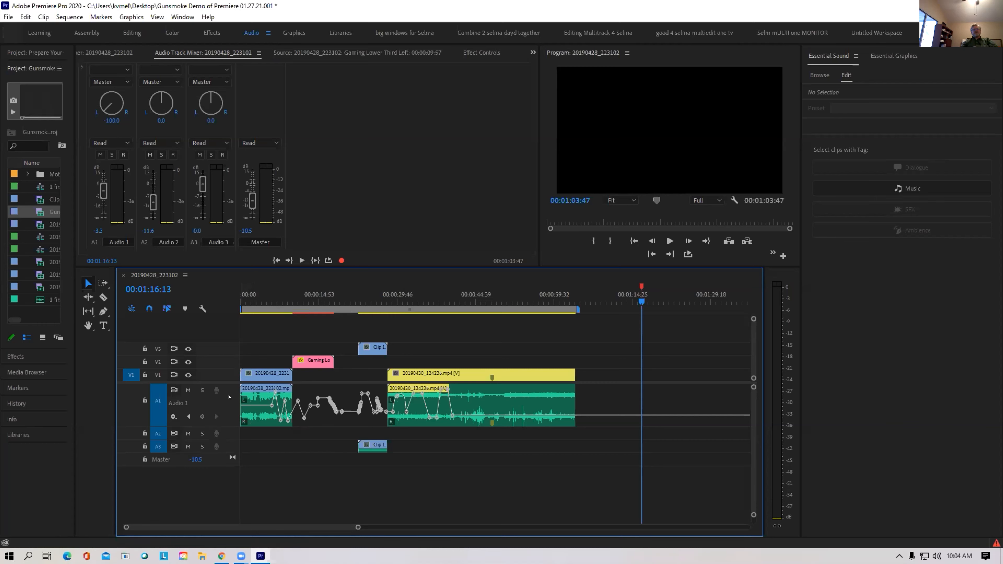
{"action": "left_click", "coordinate": [173, 416]}
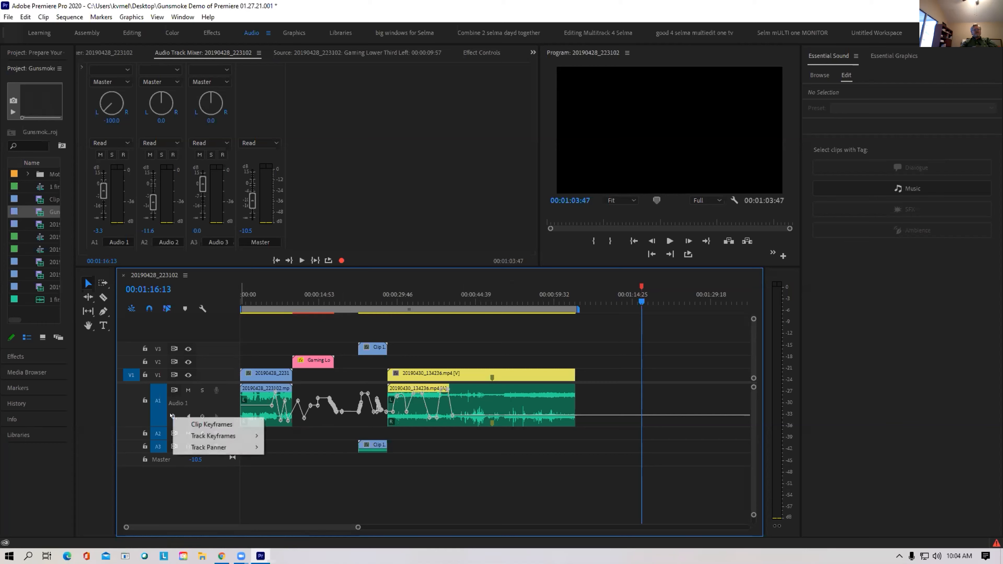
{"action": "left_click", "coordinate": [202, 424]}
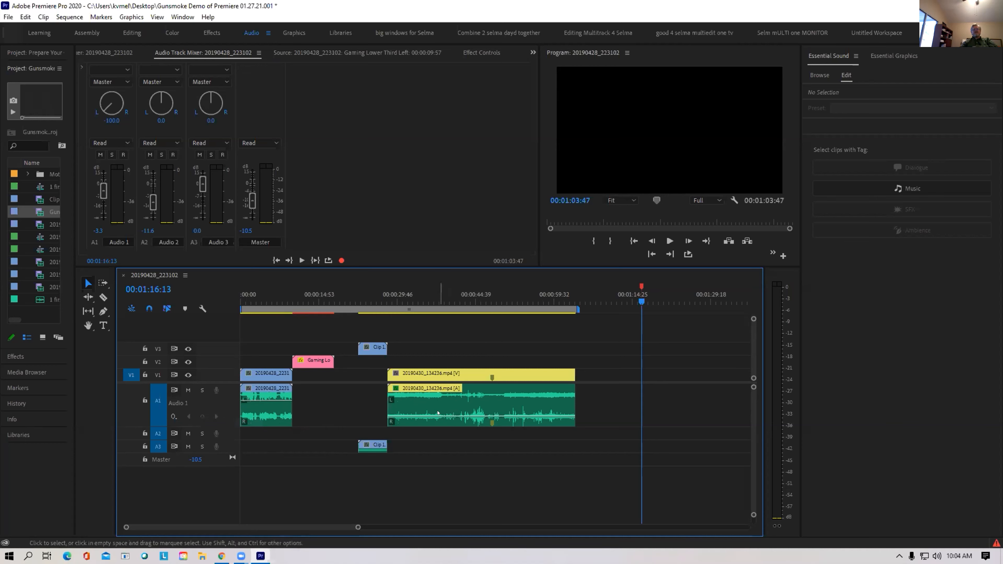
{"action": "left_click", "coordinate": [173, 417]}
{"action": "left_click", "coordinate": [202, 436]}
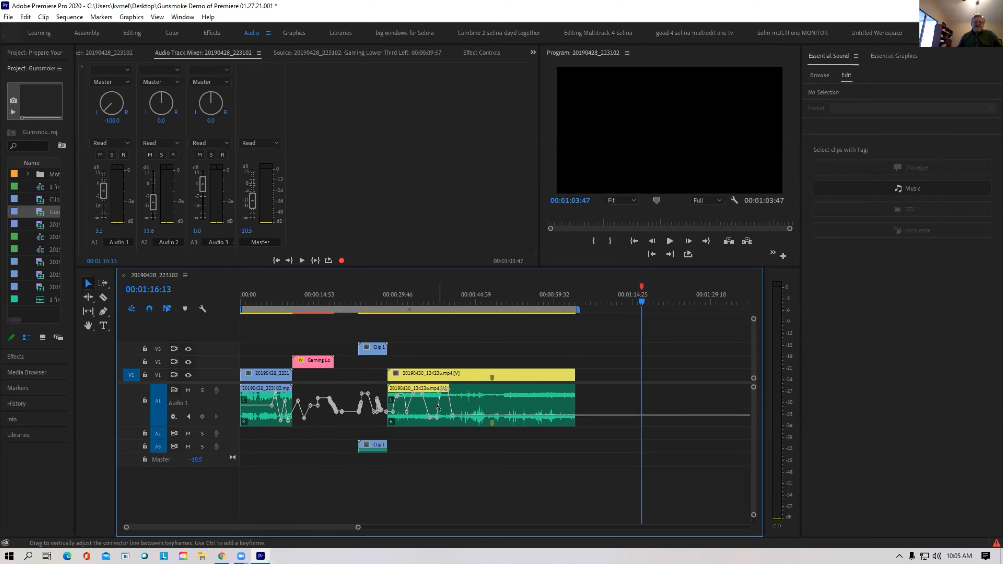
{"action": "mouse_move", "coordinate": [437, 407]}
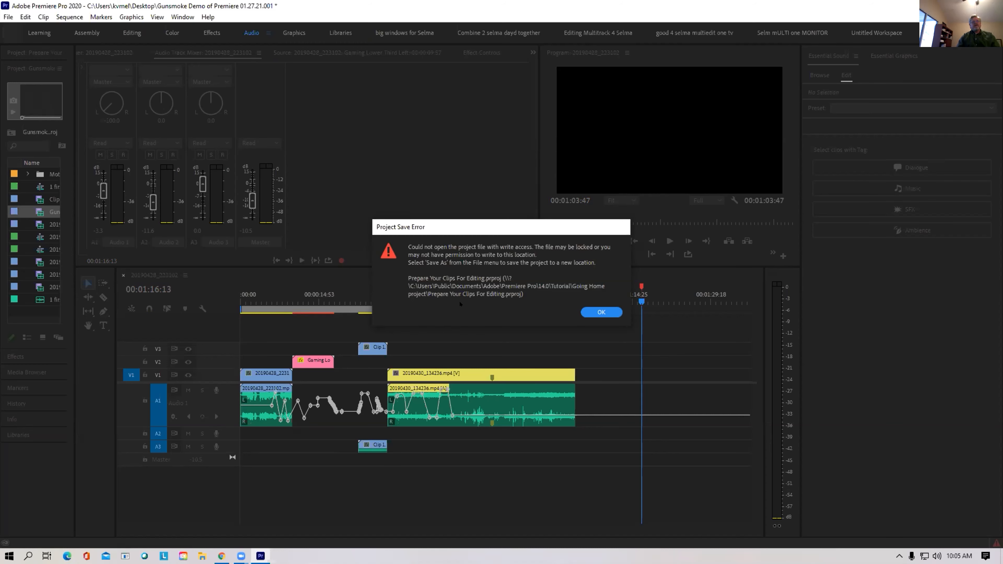
Dismiss the save error, move the playhead to 18:45, fit the sequence, and select Clip 1 on A3
{"action": "left_click", "coordinate": [590, 312]}
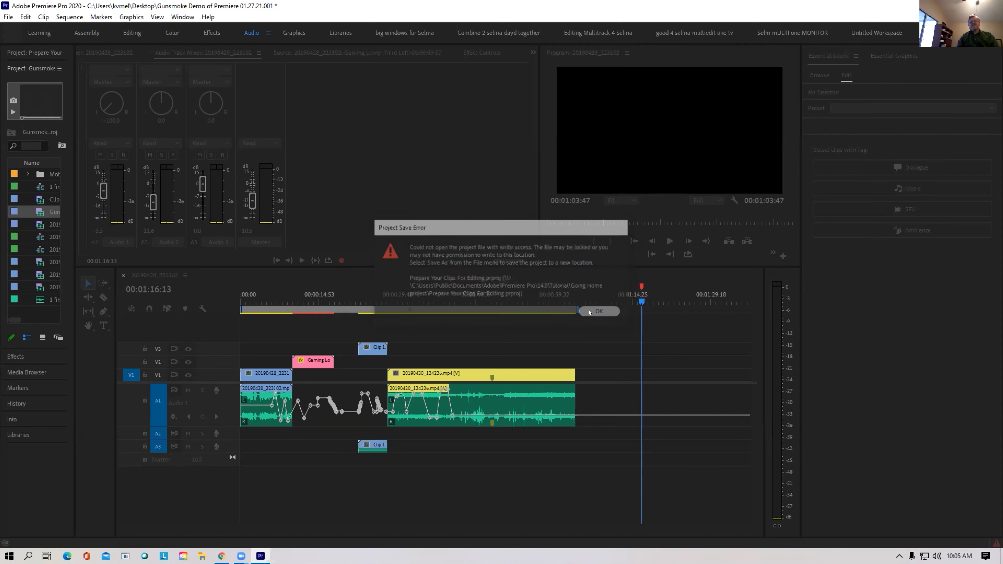
{"action": "left_click", "coordinate": [339, 298]}
{"action": "key", "text": "minus"}
{"action": "key", "text": "minus"}
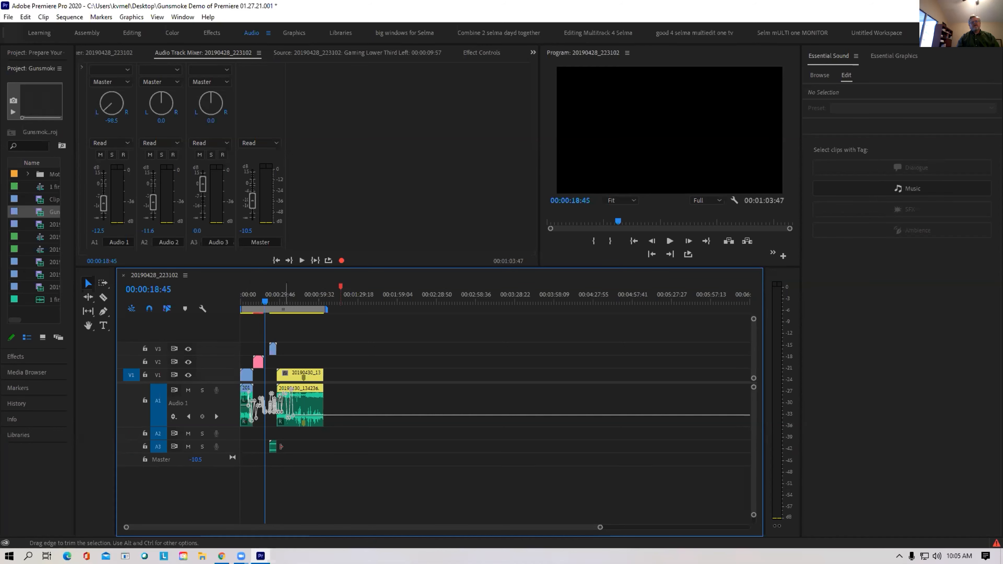
{"action": "left_click", "coordinate": [272, 449]}
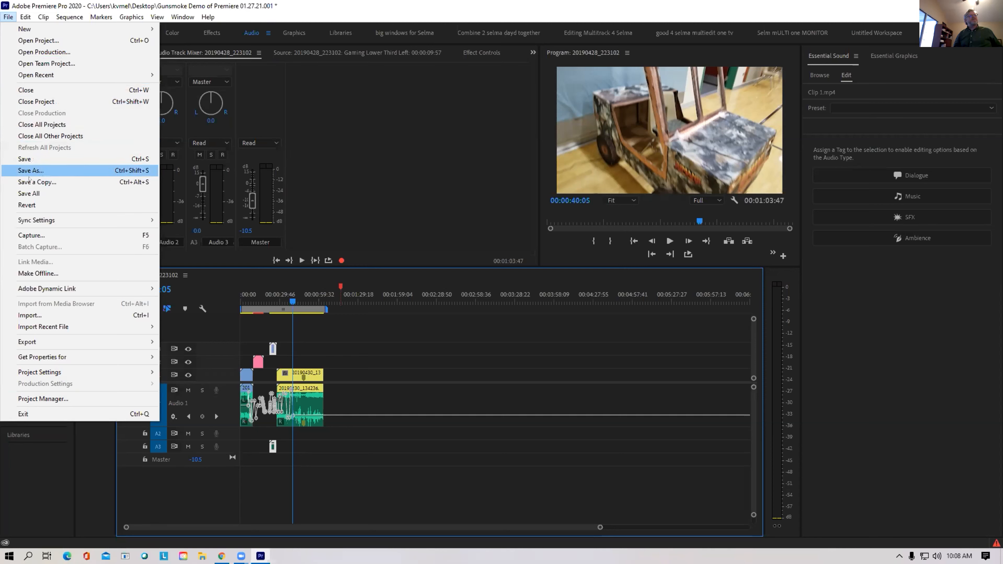
Open the Capture window (F5) from the File menu
{"action": "mouse_move", "coordinate": [29, 222]}
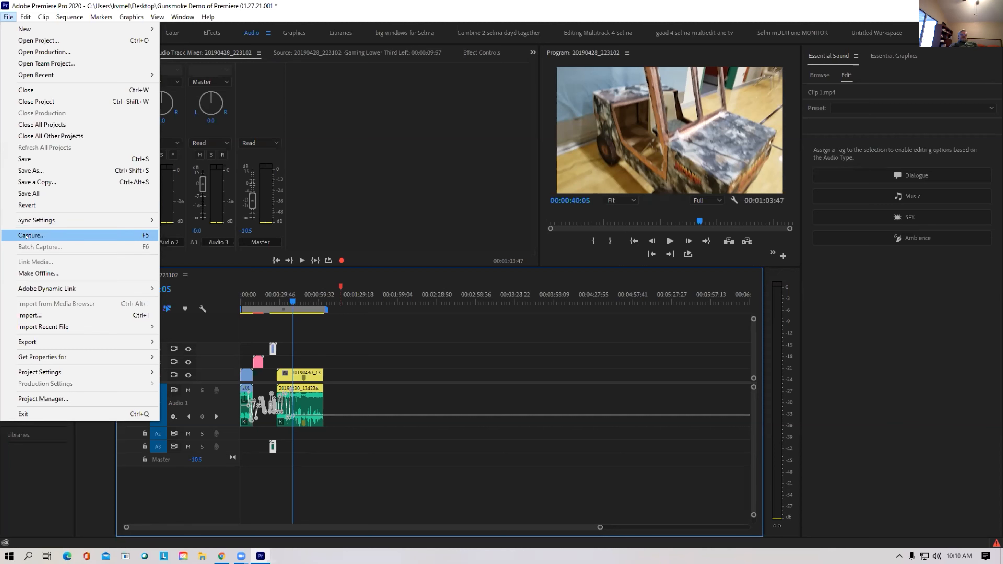
{"action": "left_click", "coordinate": [26, 231]}
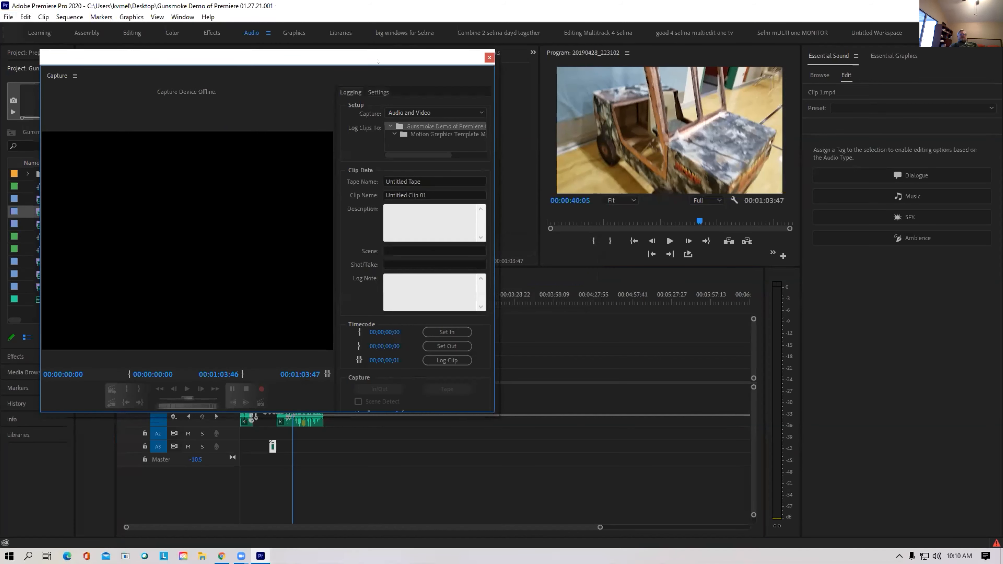
Move the Capture window toward the centre, log a clip, and dismiss the project data error
{"action": "left_click_drag", "start_coordinate": [377, 61], "coordinate": [625, 81]}
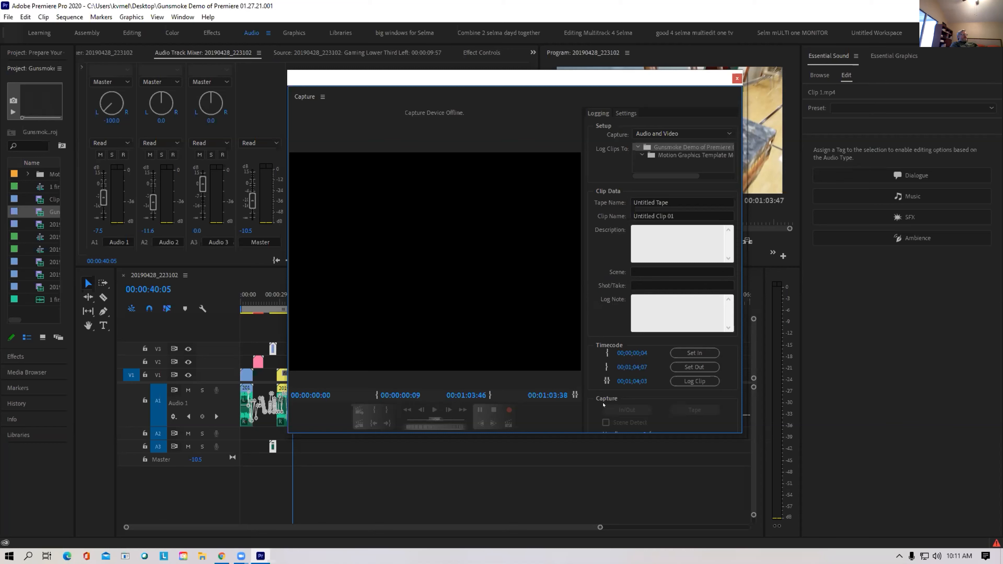
{"action": "left_click", "coordinate": [695, 380]}
{"action": "left_click", "coordinate": [601, 312]}
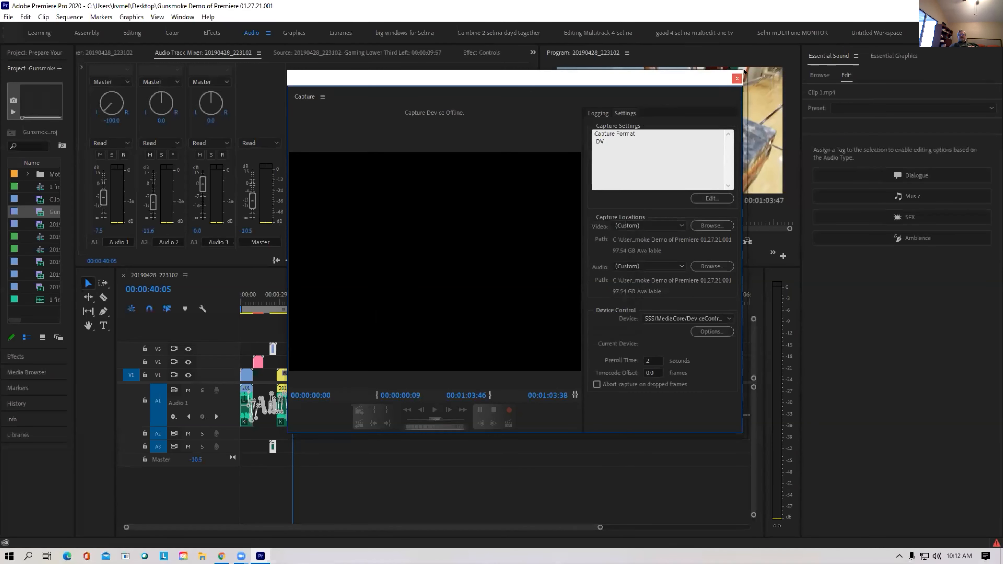
Close the Capture window and choose File > Get Properties for > File to browse the jumanji car folder
{"action": "left_click", "coordinate": [737, 78]}
{"action": "left_click", "coordinate": [8, 17]}
{"action": "mouse_move", "coordinate": [29, 355]}
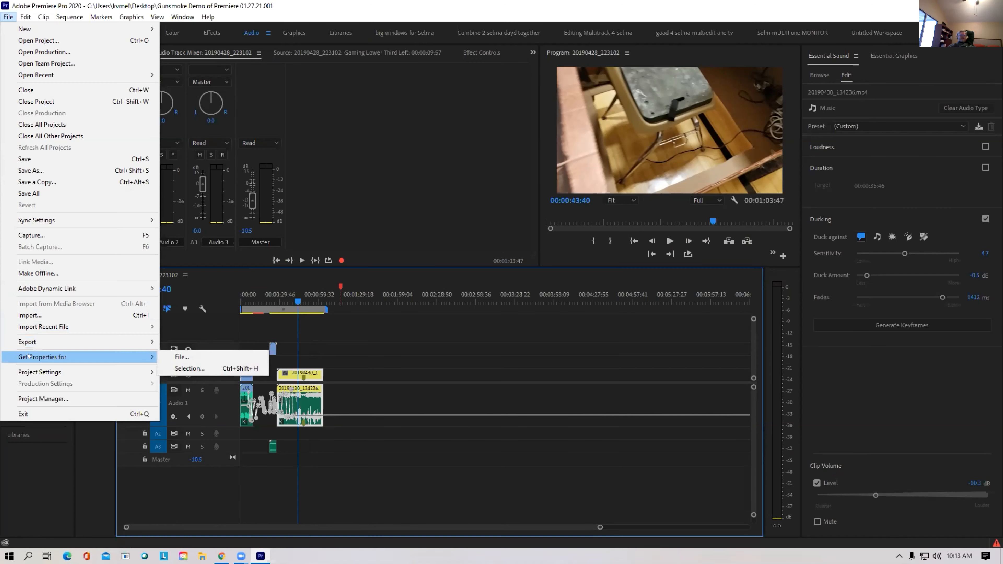
{"action": "left_click", "coordinate": [311, 378]}
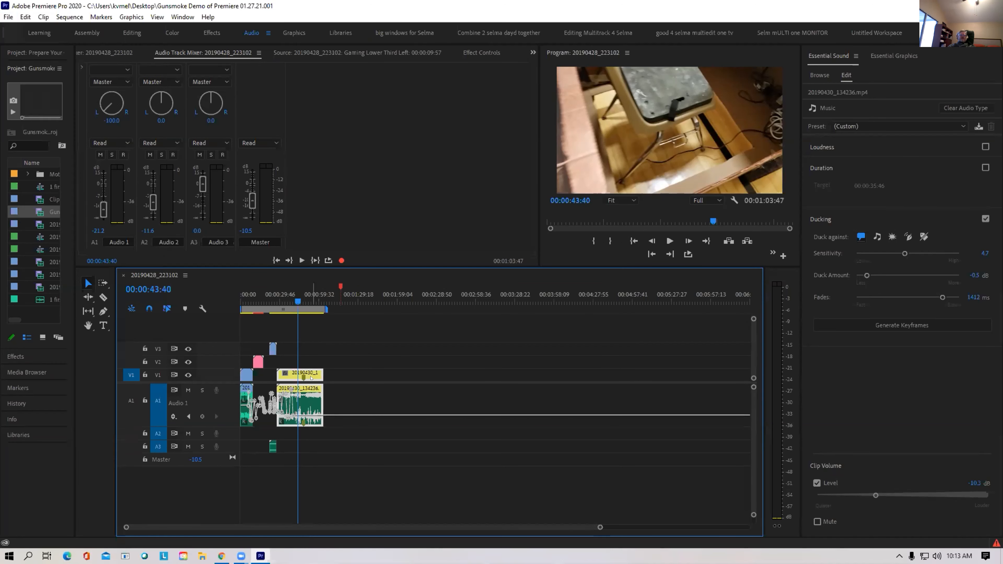
{"action": "left_click", "coordinate": [8, 17]}
{"action": "mouse_move", "coordinate": [44, 355]}
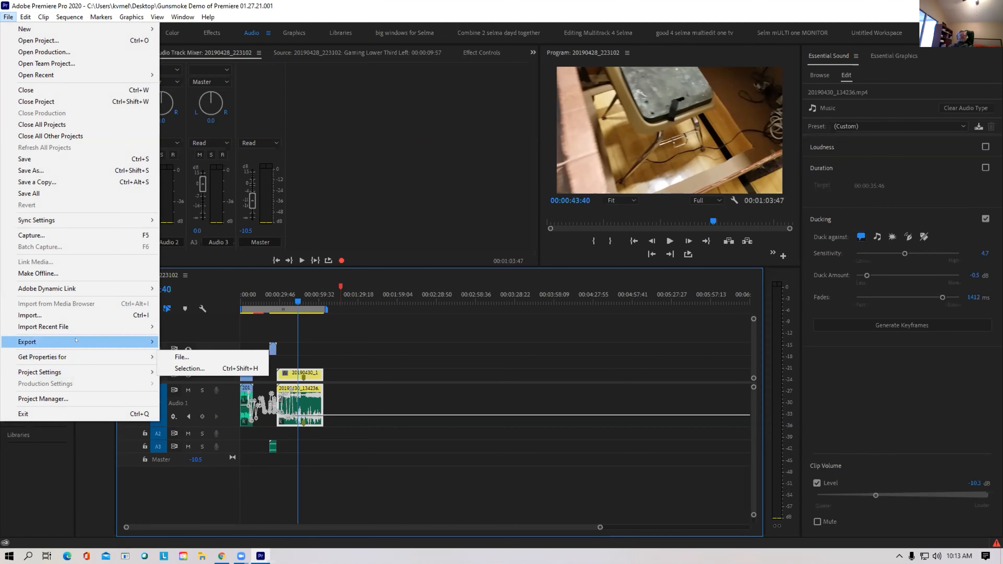
{"action": "mouse_move", "coordinate": [79, 357]}
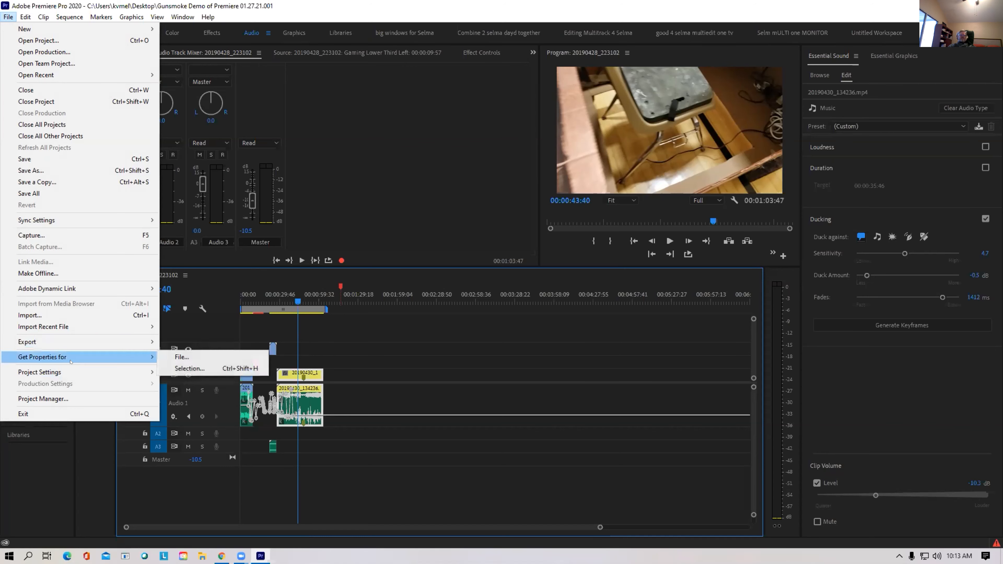
{"action": "left_click", "coordinate": [194, 357]}
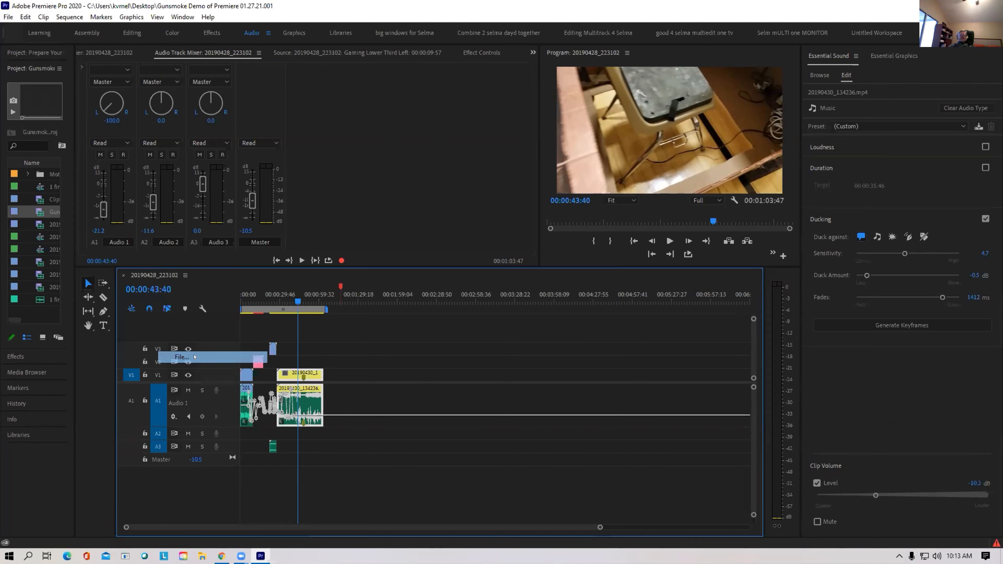
Check the Properties of 20190430_134236.mp4 (1920×1080, 59.94 fps, 48000 Hz stereo), then close them
{"action": "left_click", "coordinate": [244, 113]}
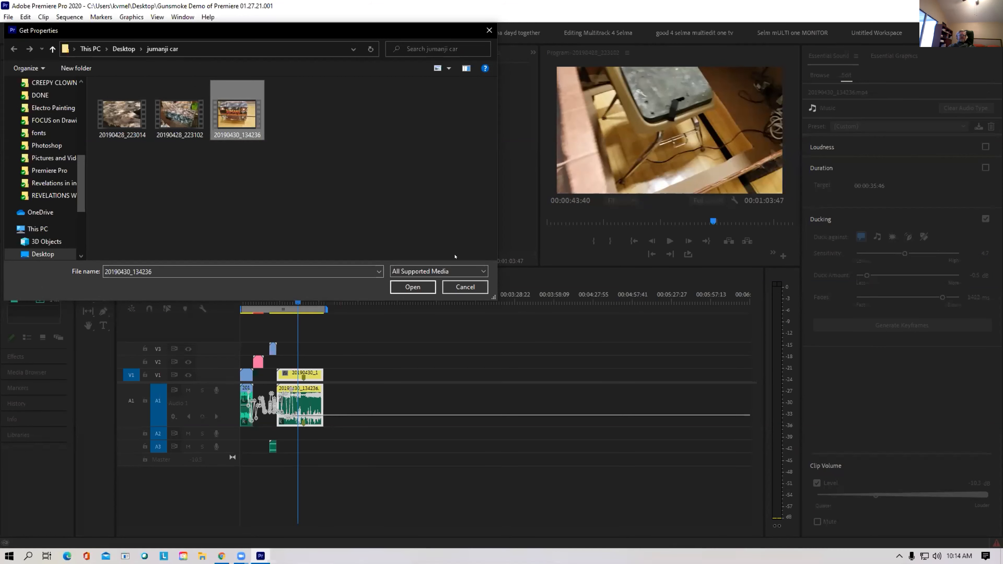
{"action": "left_click", "coordinate": [413, 287]}
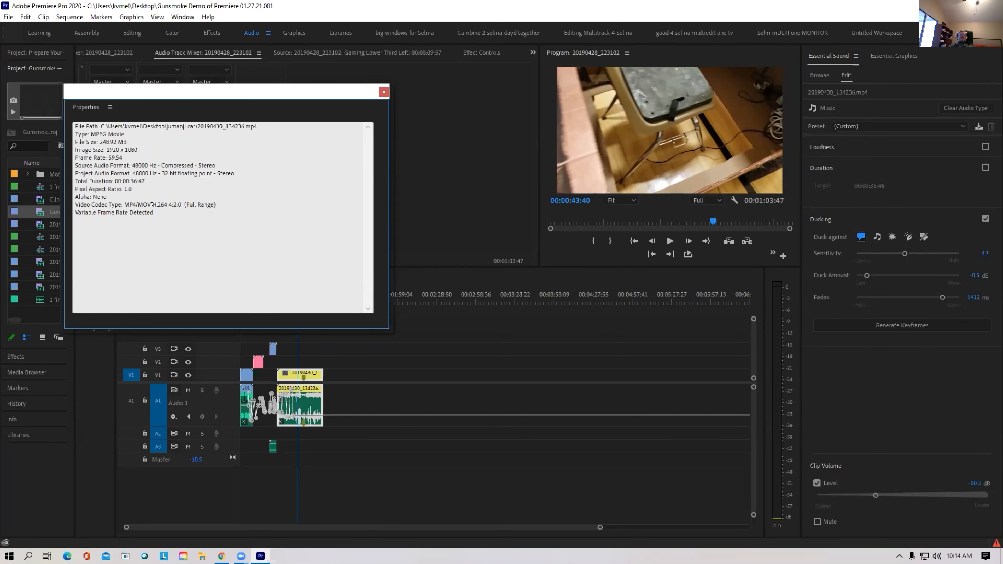
{"action": "left_click", "coordinate": [385, 93]}
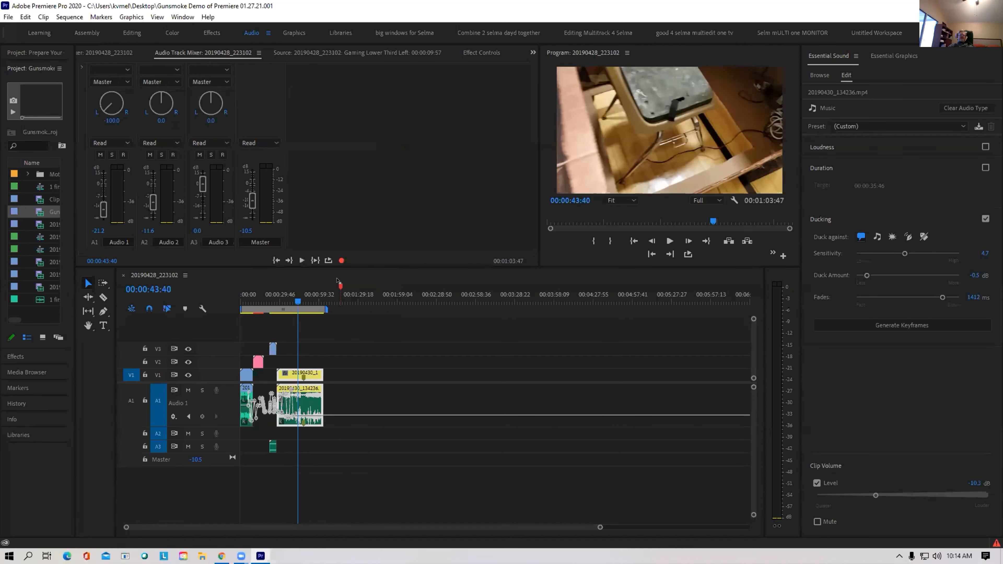
Bring up the context menu for the clip on track V1
{"action": "right_click", "coordinate": [294, 372]}
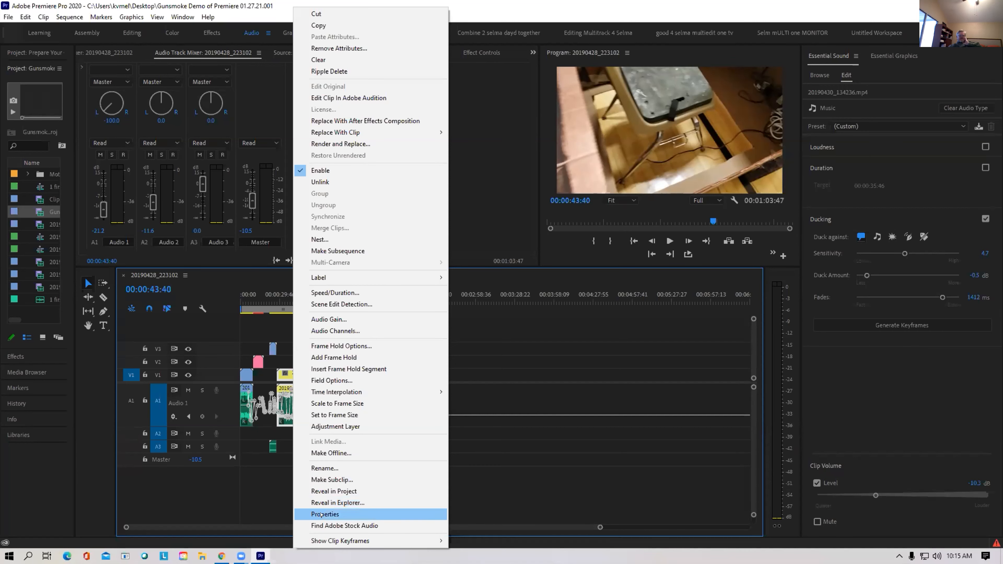
{"action": "left_click", "coordinate": [336, 514]}
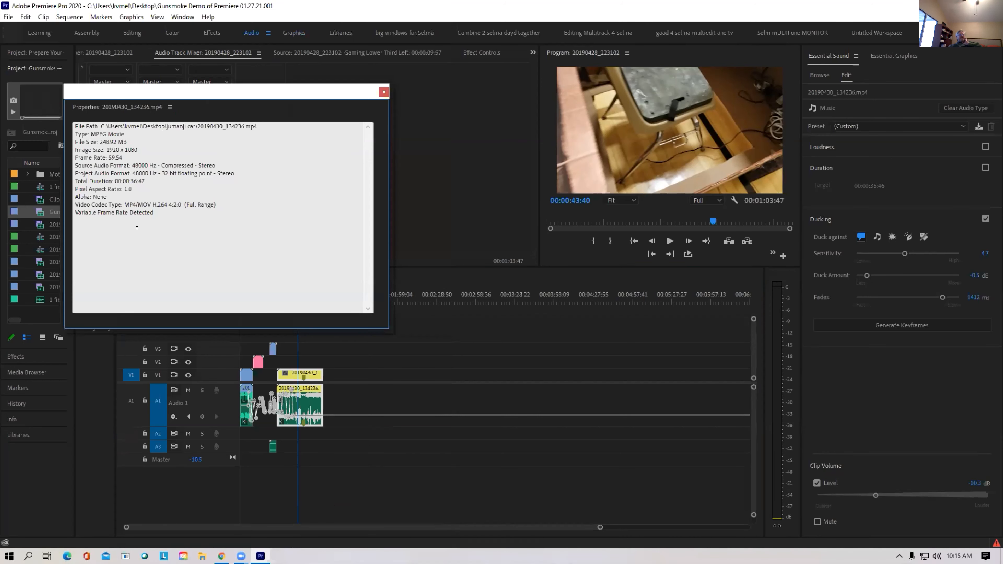
{"action": "left_click", "coordinate": [384, 91]}
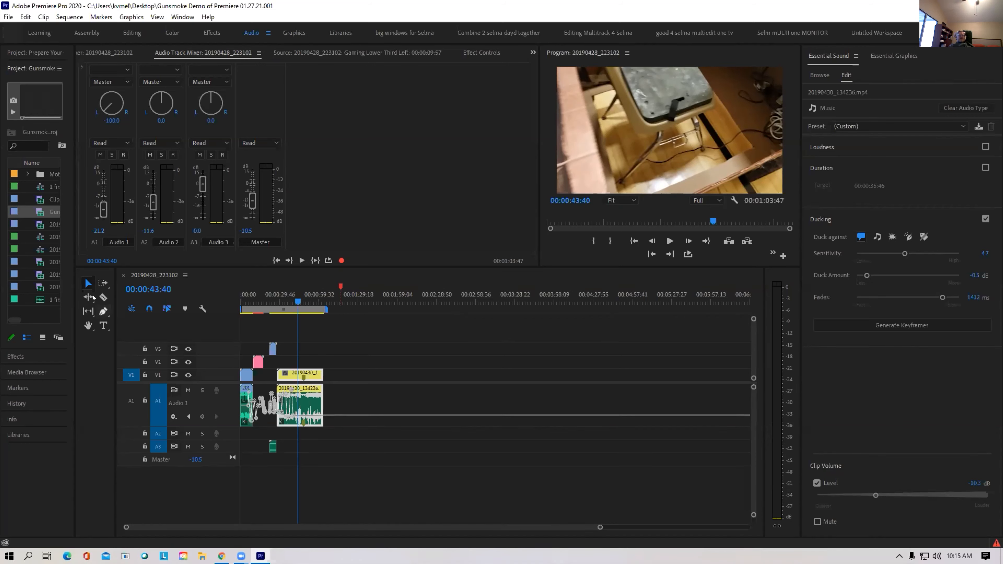
Place Gunsmoke test edit footage.mp4 on V1 after the existing clips and zoom the timeline out
{"action": "left_click_drag", "start_coordinate": [37, 211], "coordinate": [352, 375]}
{"action": "left_click", "coordinate": [367, 303]}
{"action": "key", "text": "minus"}
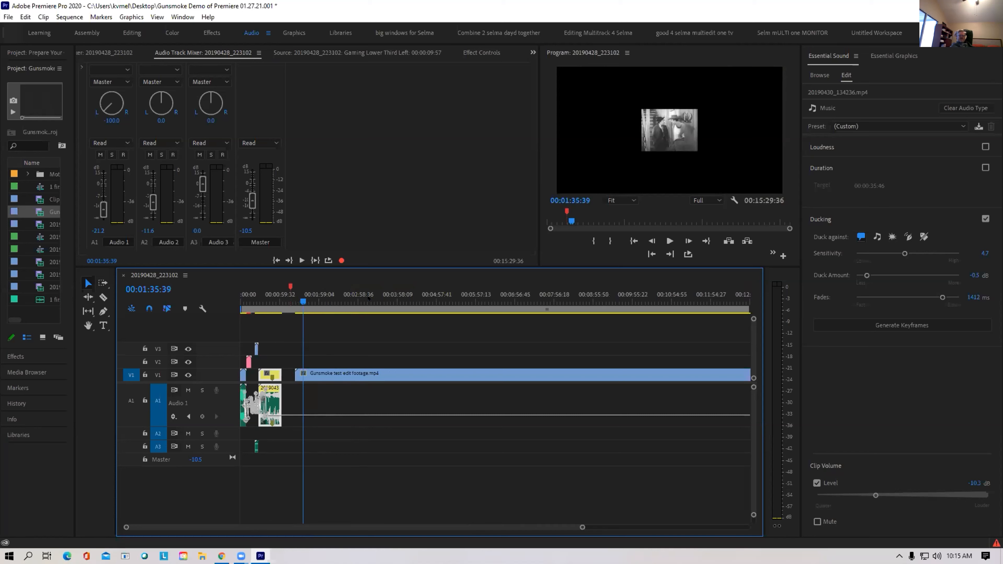
{"action": "key", "text": "minus"}
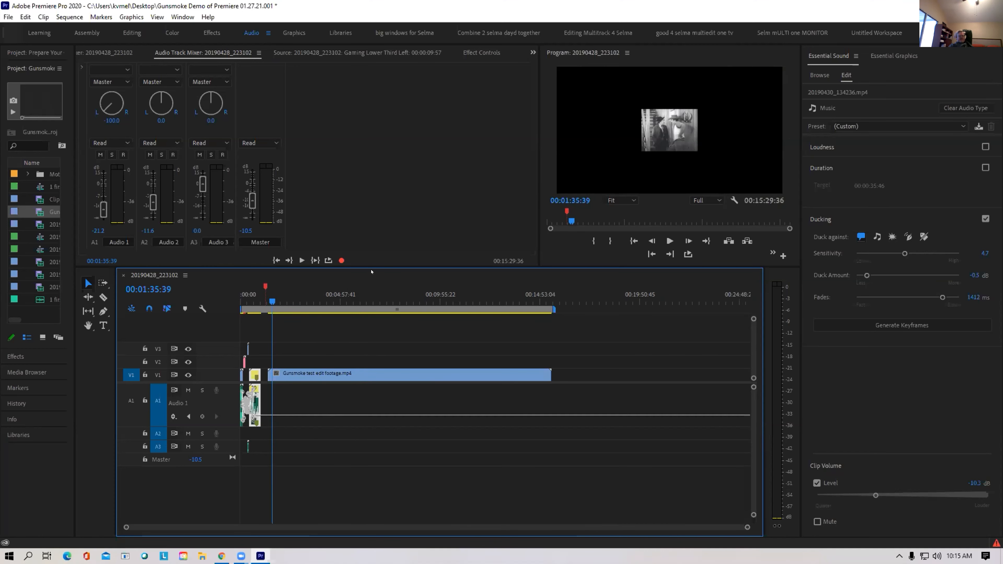
{"action": "left_click", "coordinate": [302, 388]}
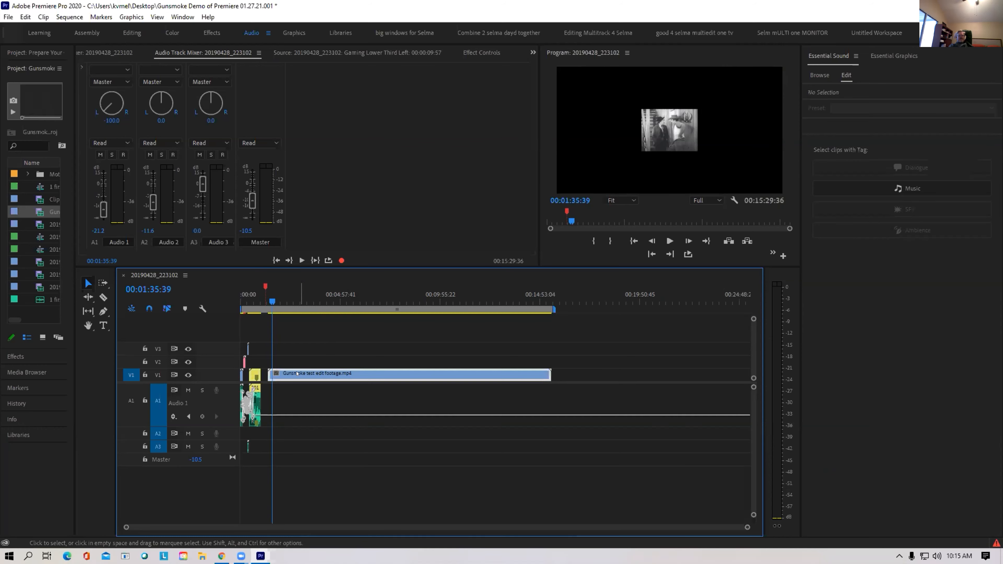
{"action": "right_click", "coordinate": [35, 212]}
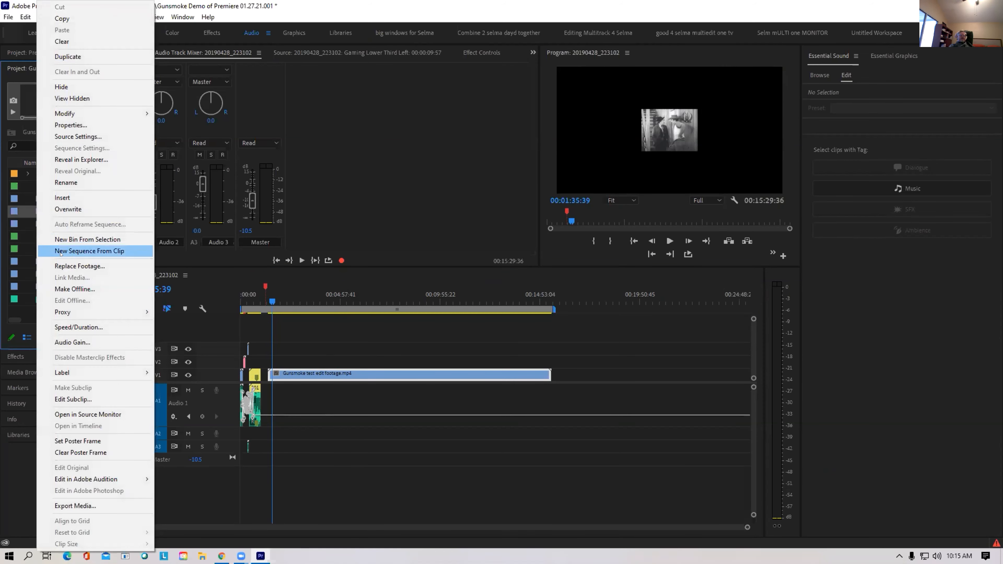
Make two sequences from Gunsmoke test edit footage, empty the second, and return to 20190428_223102
{"action": "left_click", "coordinate": [59, 248]}
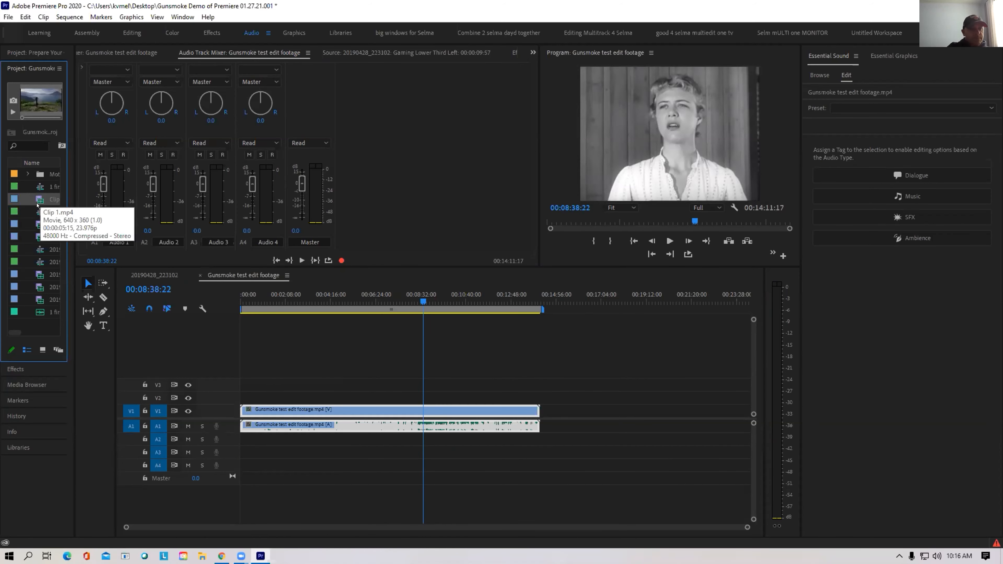
{"action": "left_click_drag", "start_coordinate": [37, 224], "coordinate": [549, 415]}
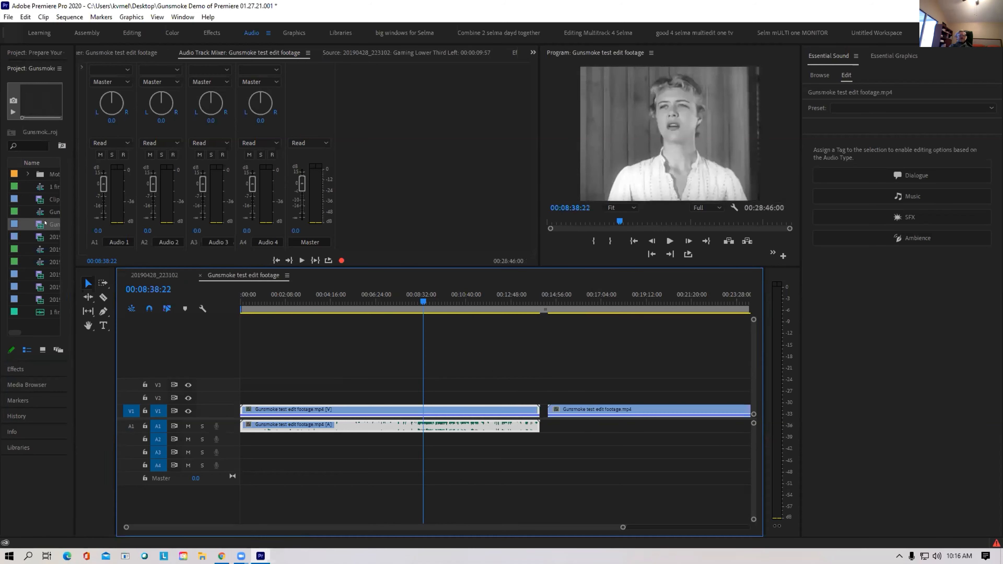
{"action": "right_click", "coordinate": [37, 224]}
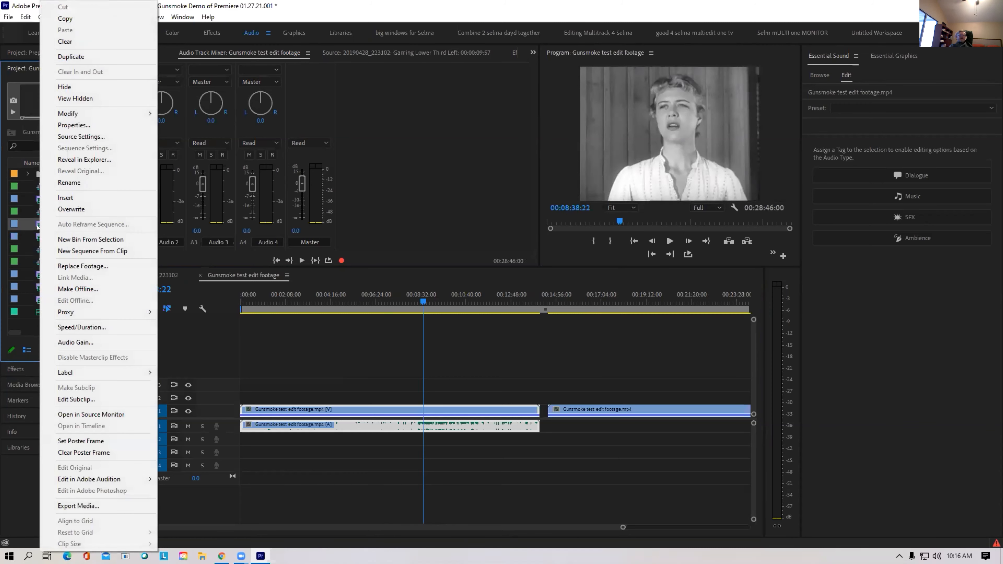
{"action": "left_click", "coordinate": [55, 253]}
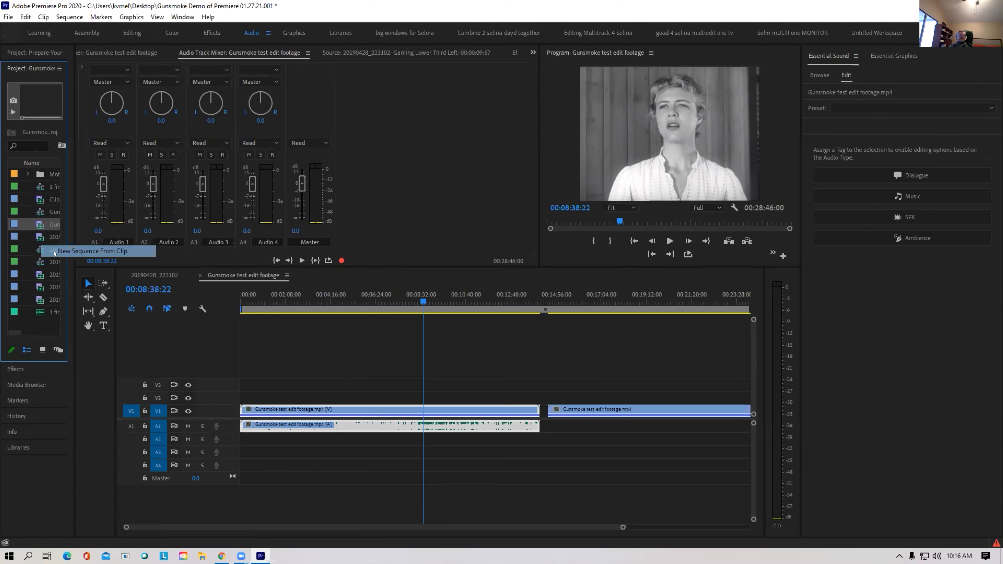
{"action": "left_click_drag", "start_coordinate": [321, 387], "coordinate": [511, 472]}
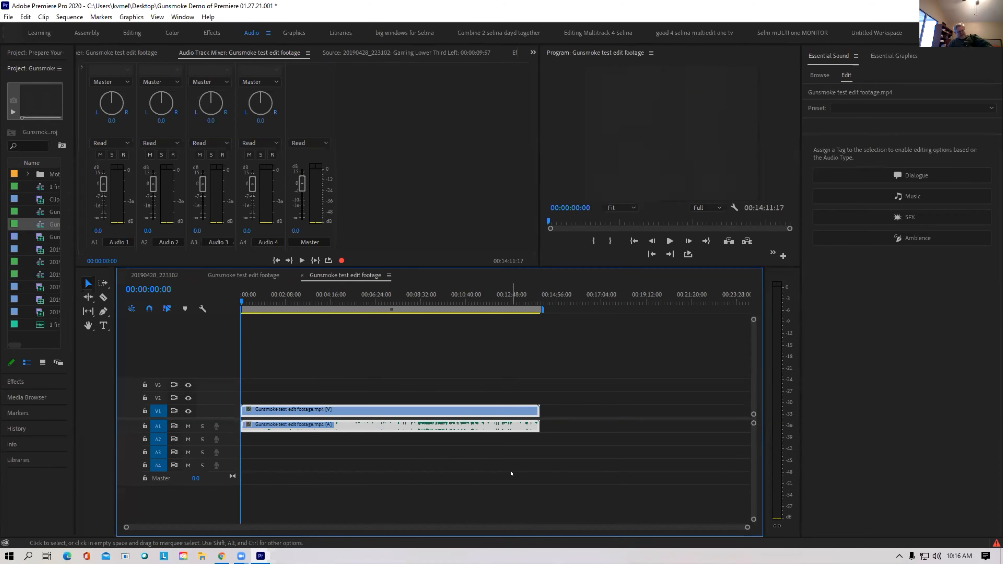
{"action": "key", "text": "Delete"}
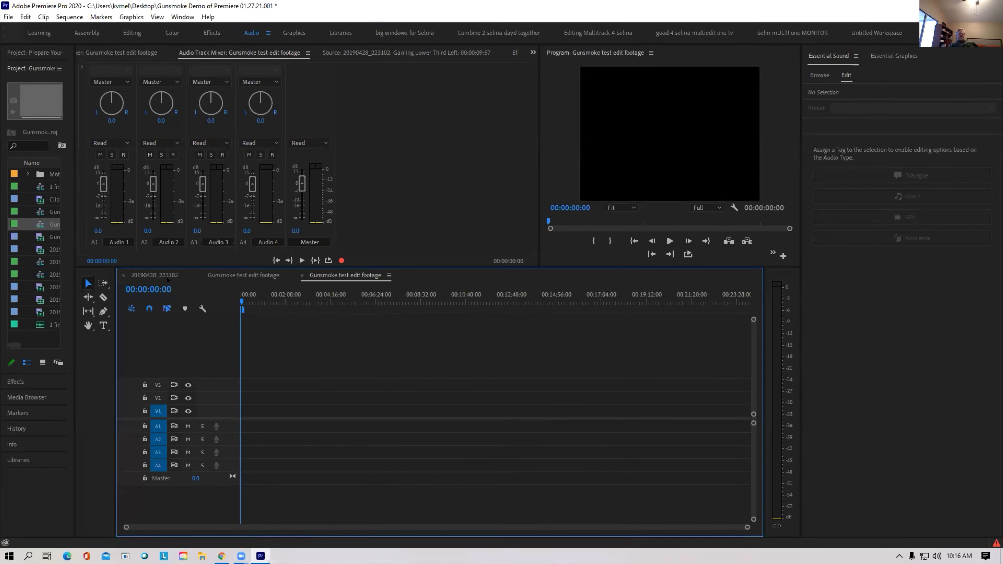
{"action": "left_click", "coordinate": [154, 275]}
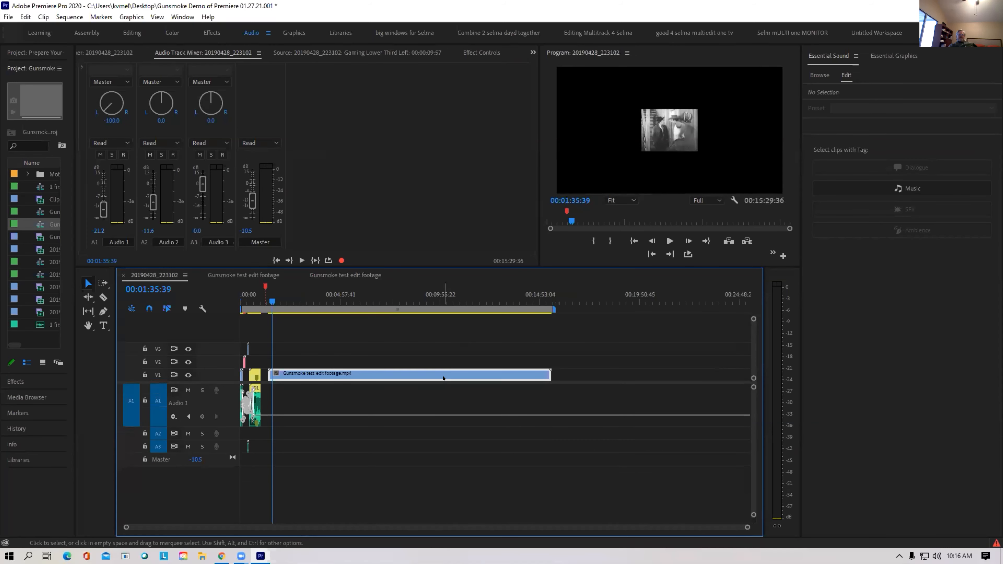
Delete the Gunsmoke footage clip, undo the deletion, and scrub through it on the timeline
{"action": "key", "text": "Delete"}
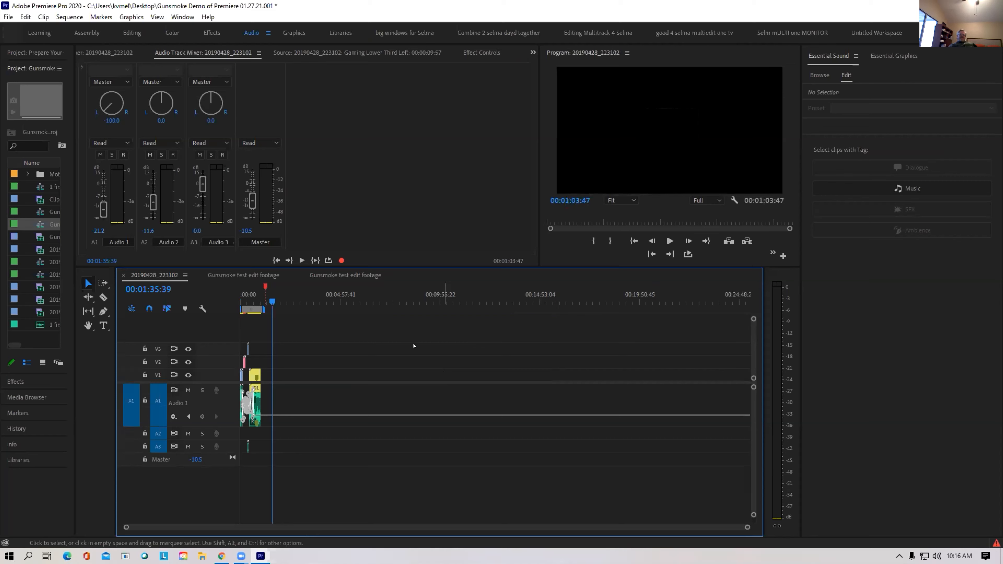
{"action": "left_click", "coordinate": [271, 300]}
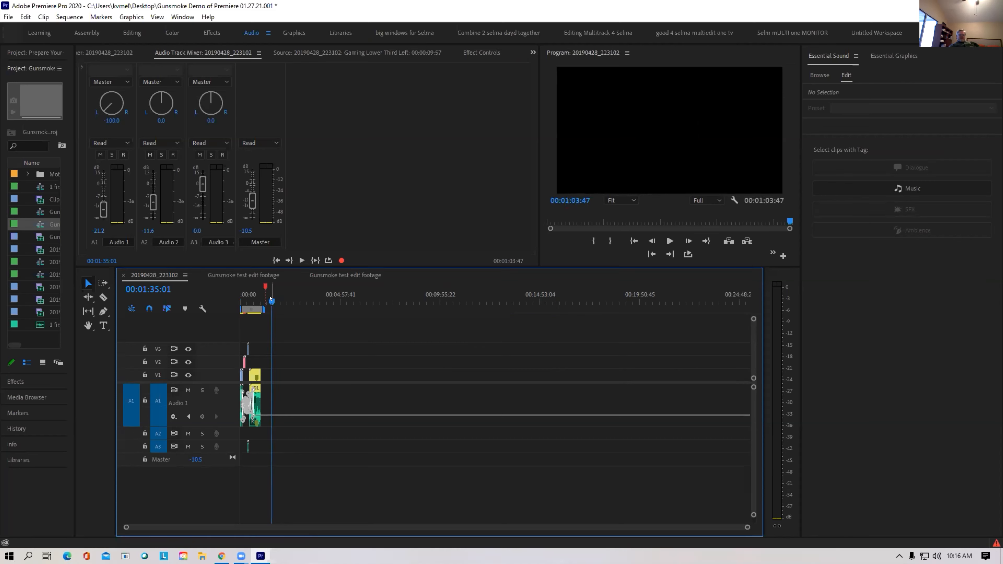
{"action": "key", "text": "ctrl+z"}
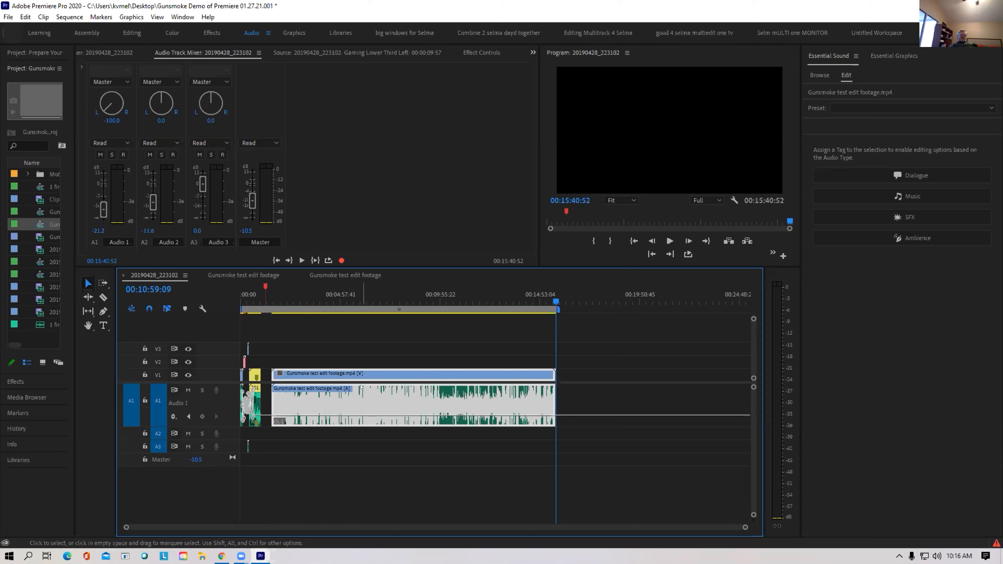
{"action": "left_click_drag", "start_coordinate": [311, 302], "coordinate": [457, 292]}
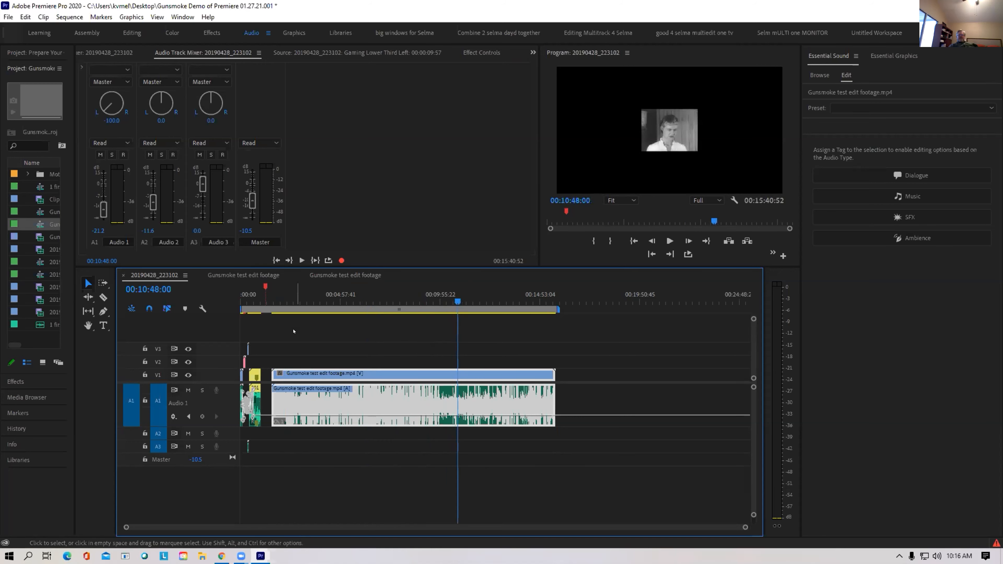
{"action": "left_click", "coordinate": [4, 15]}
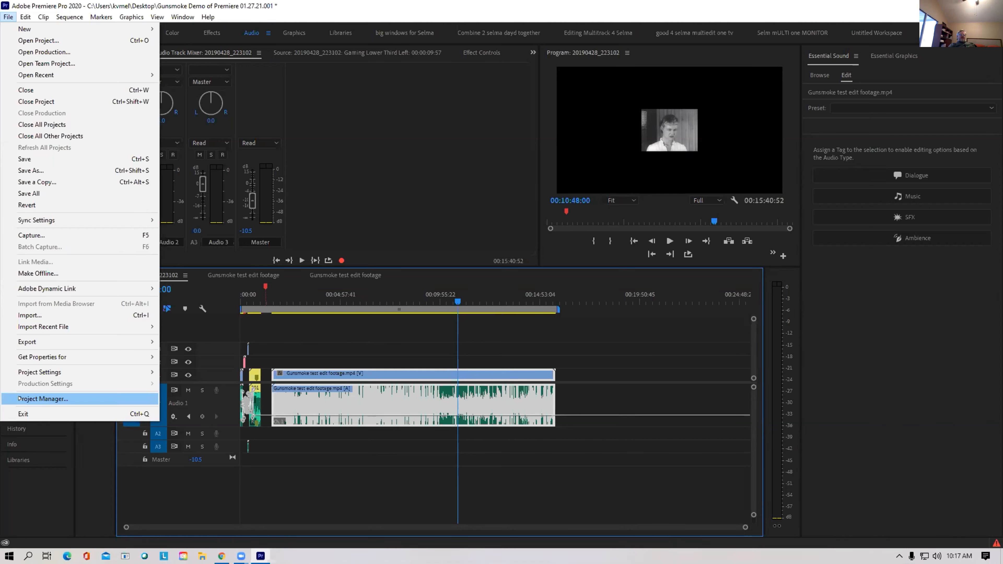
In Project Manager, select the 20190428_223102 and Gunsmoke test edit footage sequences
{"action": "left_click", "coordinate": [63, 398]}
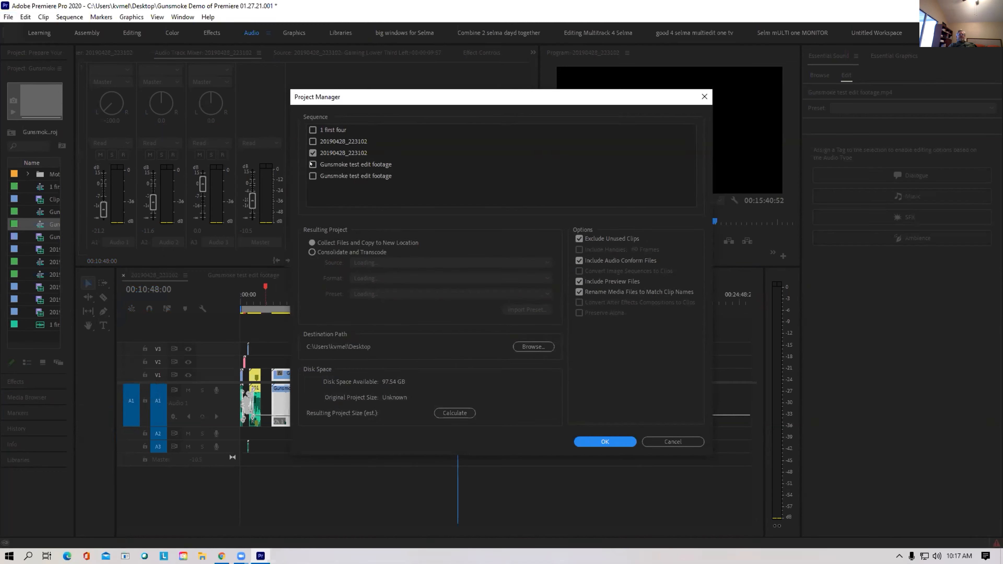
{"action": "left_click", "coordinate": [312, 164]}
{"action": "left_click", "coordinate": [313, 164]}
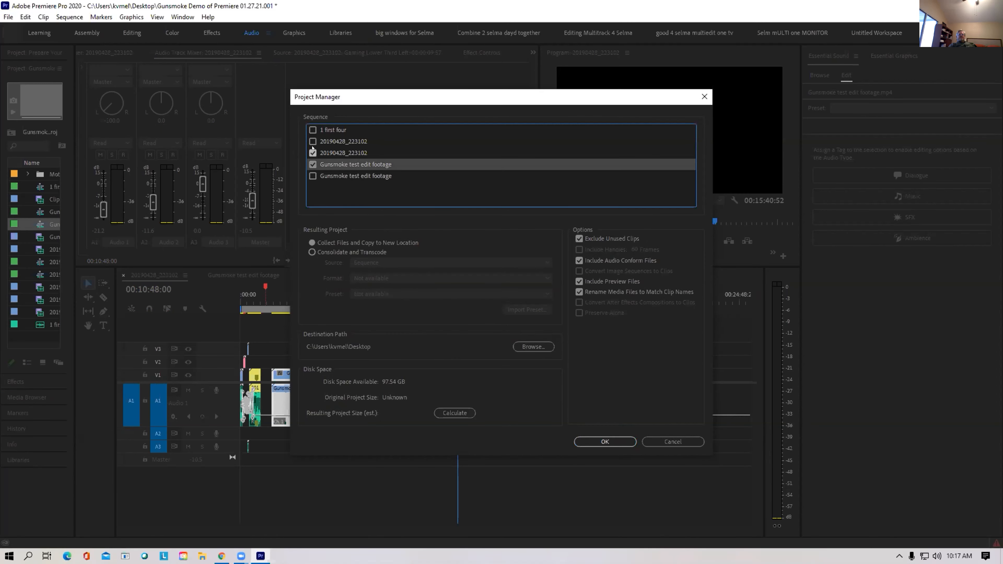
{"action": "left_click", "coordinate": [312, 149]}
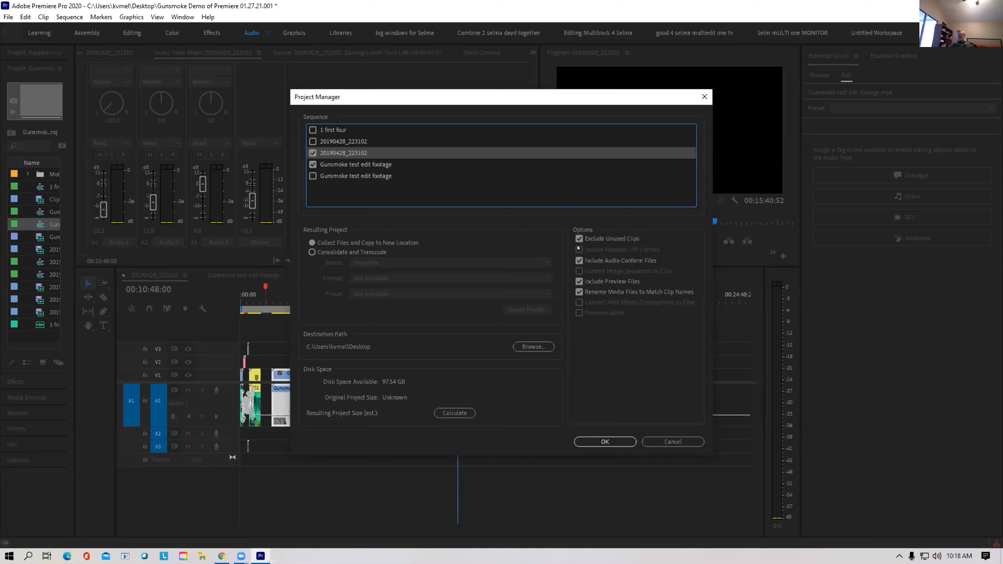
Exclude audio conform and preview files, and choose Consolidate and Transcode
{"action": "left_click", "coordinate": [579, 261]}
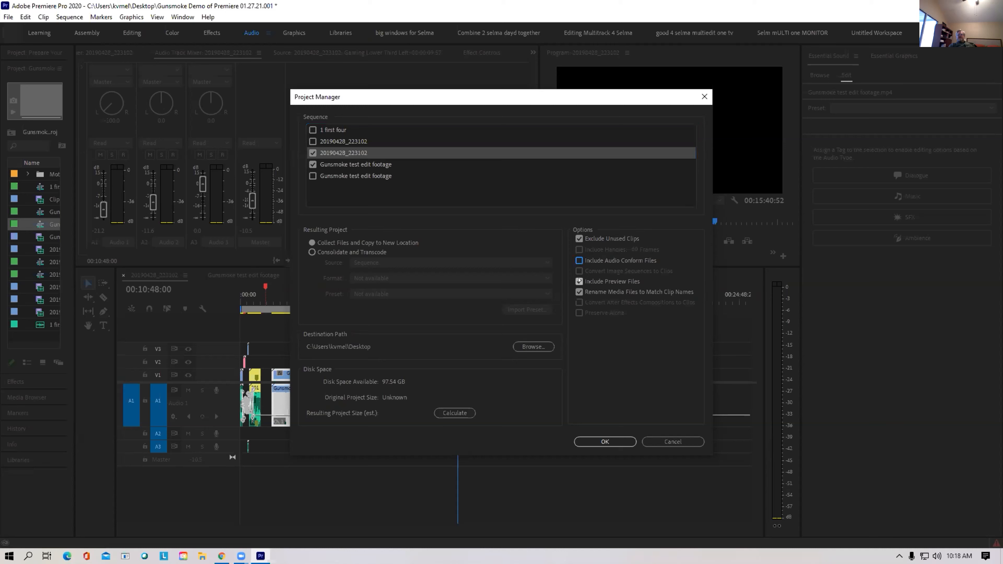
{"action": "left_click", "coordinate": [579, 281]}
{"action": "left_click", "coordinate": [312, 252]}
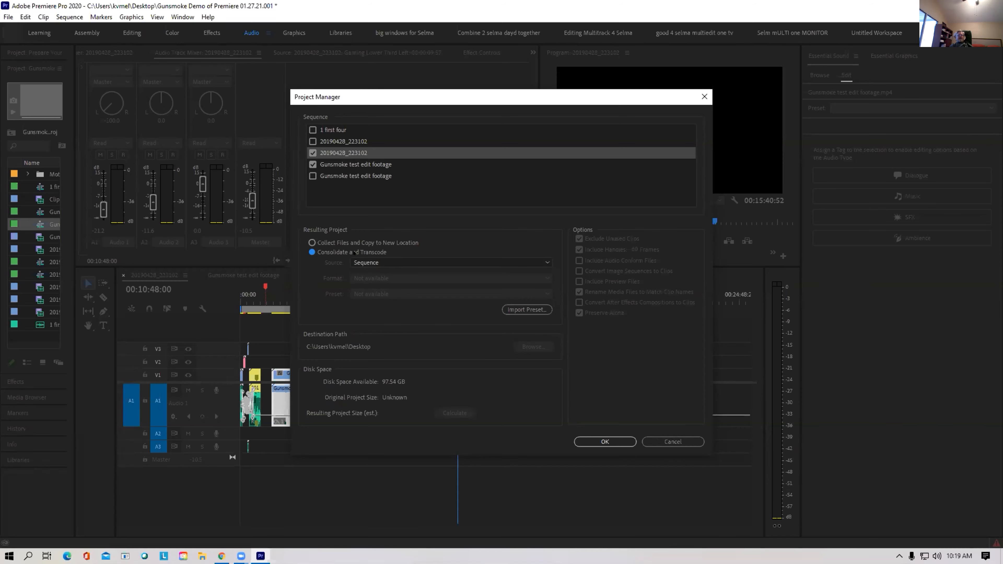
Transcode individual clips to DNxHR/DNxHD MXF OP1a and calculate the 17.36 GB resulting size
{"action": "left_click", "coordinate": [389, 263]}
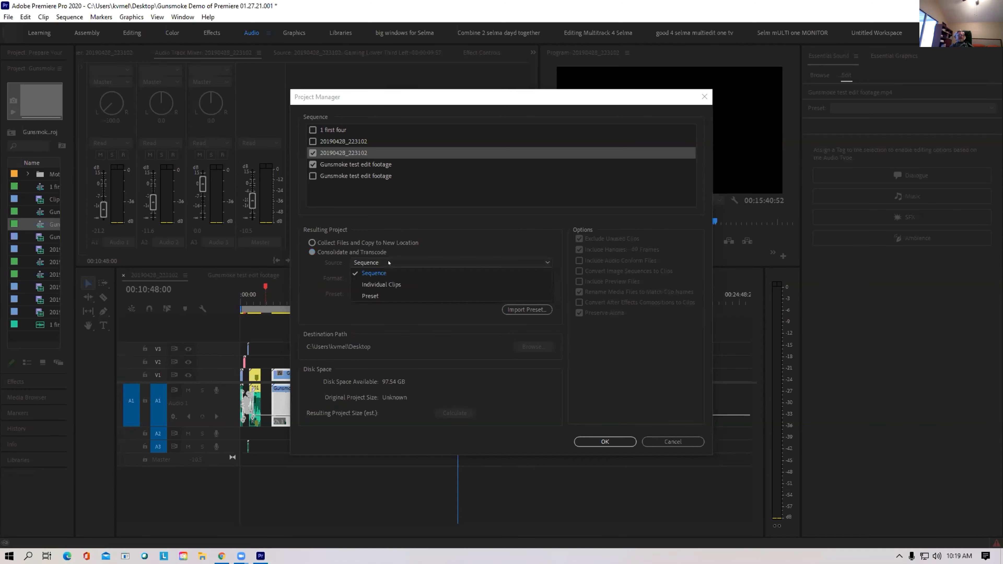
{"action": "left_click", "coordinate": [393, 283]}
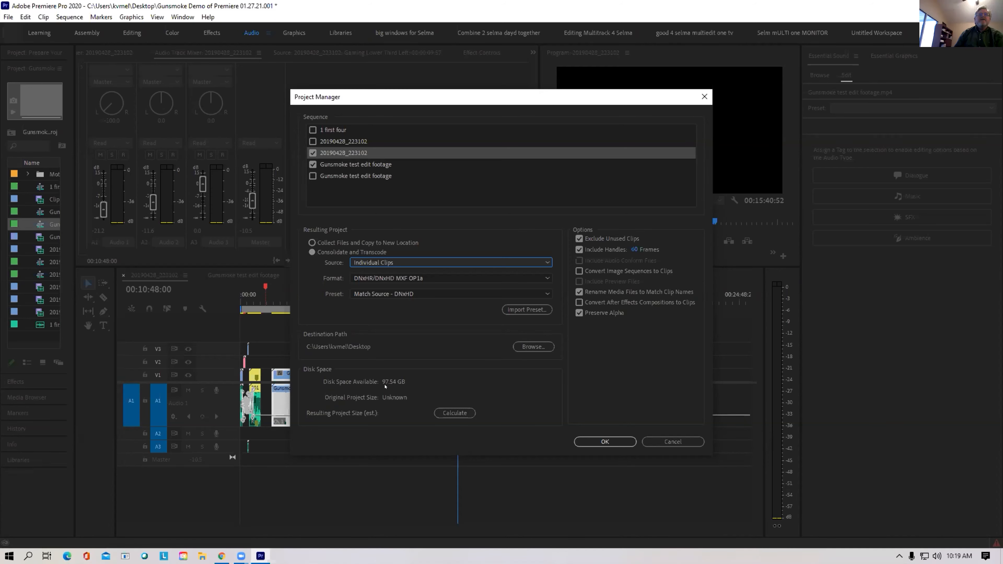
{"action": "left_click", "coordinate": [447, 414]}
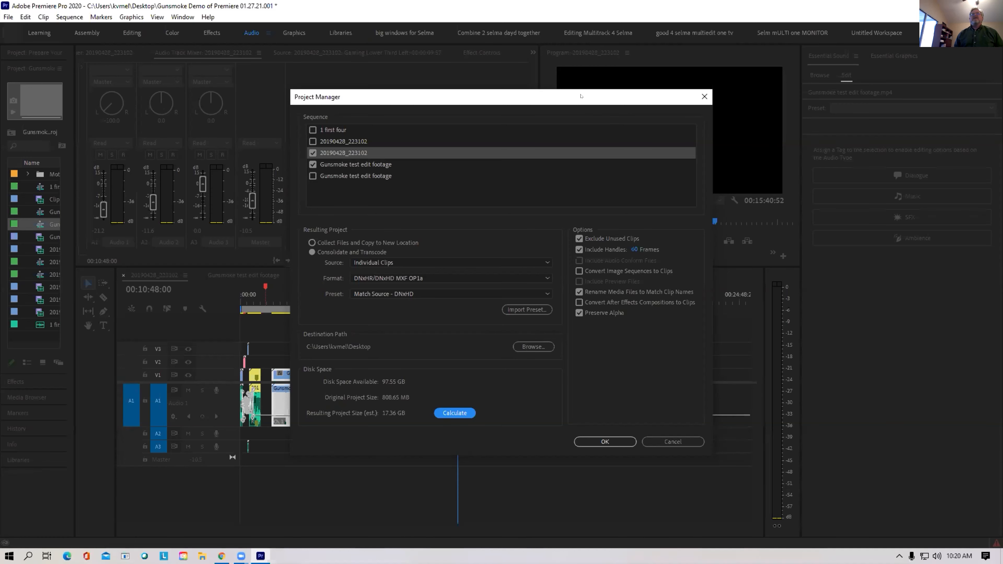
{"action": "left_click_drag", "start_coordinate": [580, 96], "coordinate": [697, 90]}
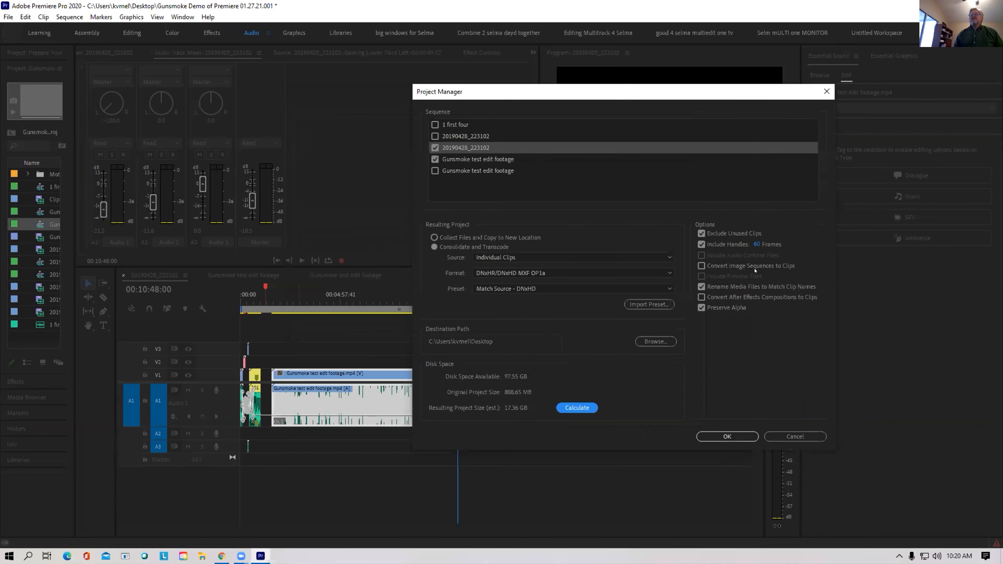